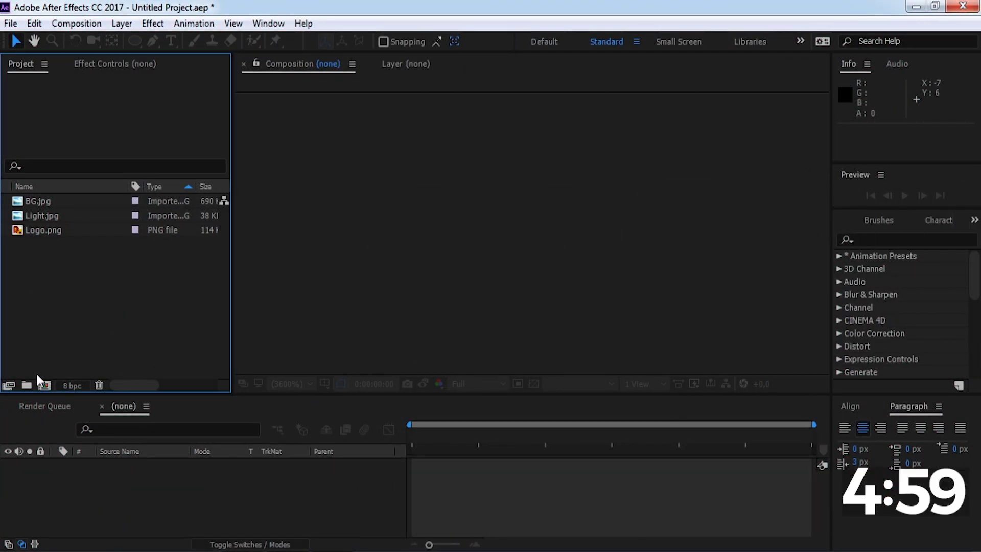
- Create a 1920×1080, 29.97 fps composition named 'Logo Reveal' lasting 0;00;05;00
{"action": "left_click", "coordinate": [45, 386]}
{"action": "type", "text": "L"}
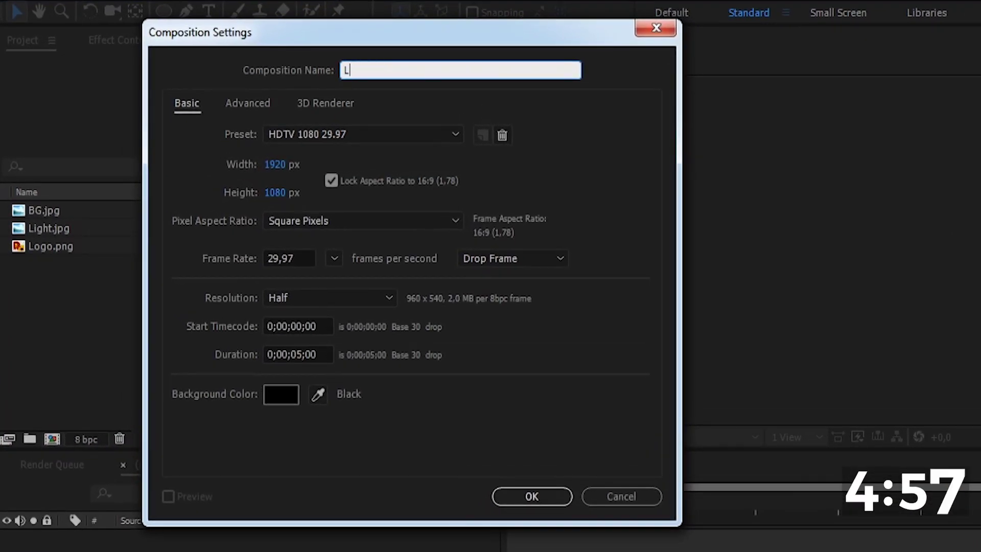
{"action": "type", "text": "ogo R"}
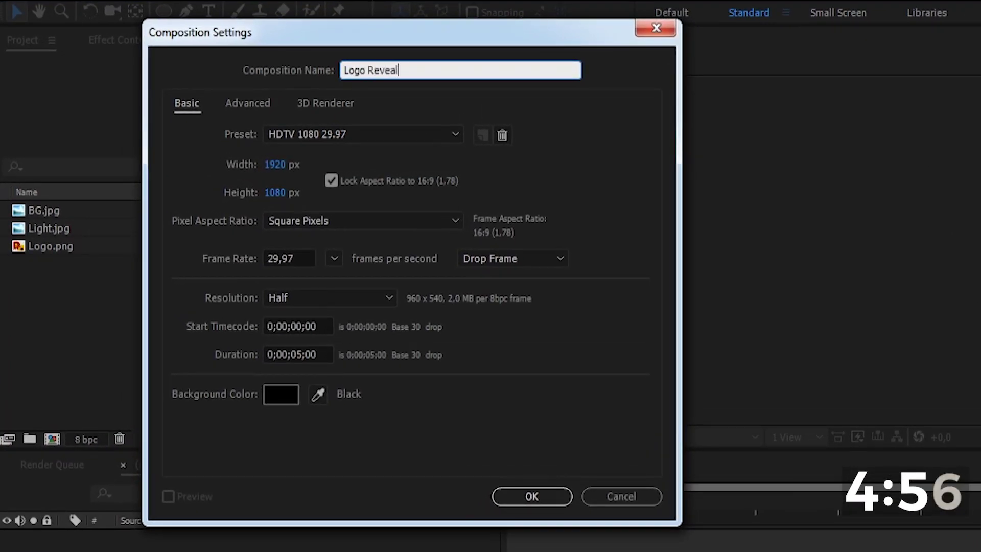
{"action": "type", "text": "eveal"}
{"action": "key", "text": "Tab"}
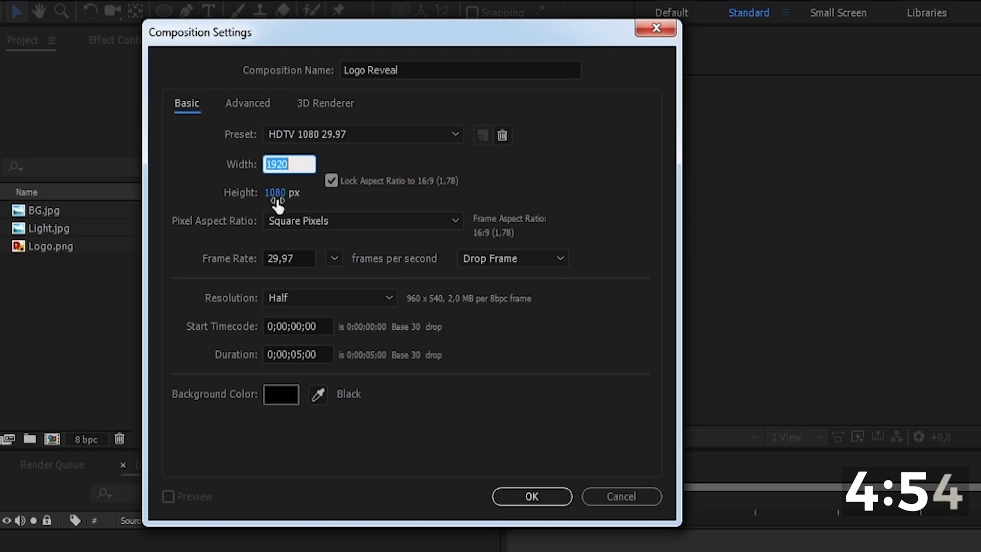
{"action": "left_click", "coordinate": [277, 198]}
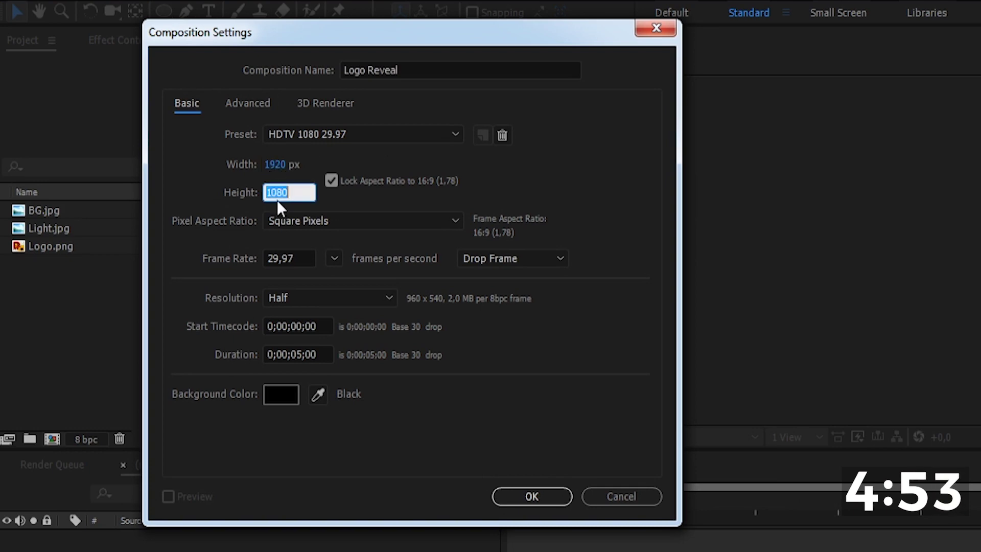
{"action": "left_click", "coordinate": [314, 354]}
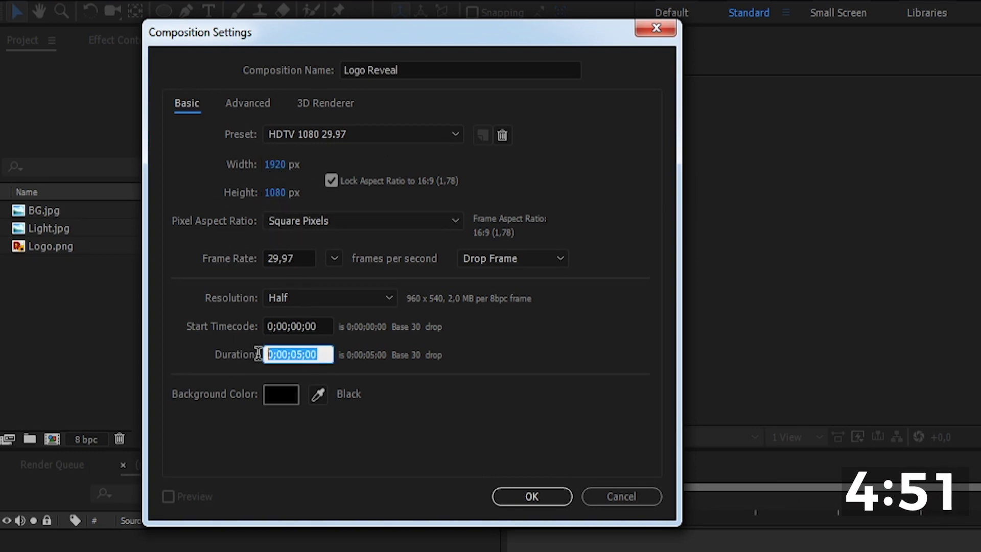
{"action": "left_click", "coordinate": [532, 498]}
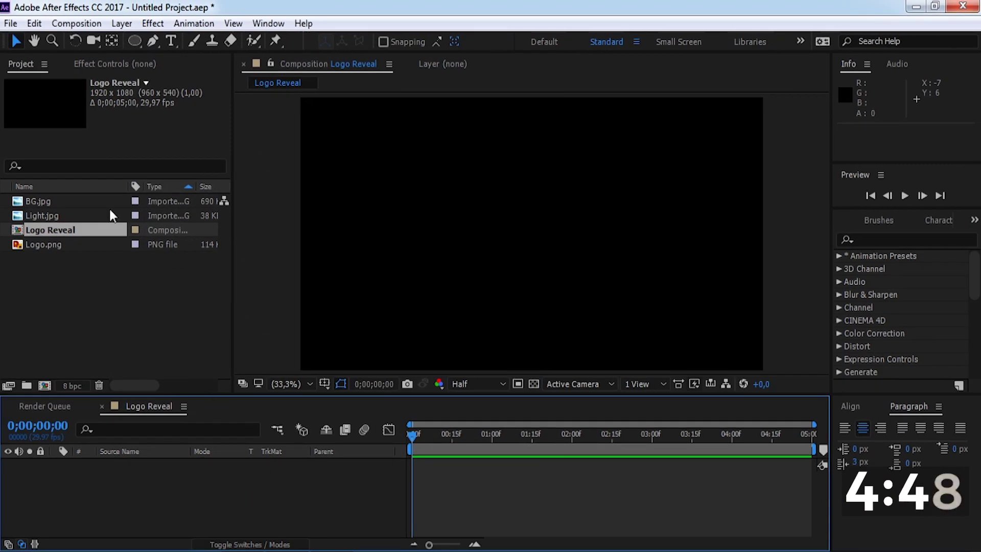
- Add Logo.png to the Logo Reveal composition and apply a 4-Color Gradient effect to it
{"action": "left_click_drag", "start_coordinate": [46, 243], "coordinate": [133, 468]}
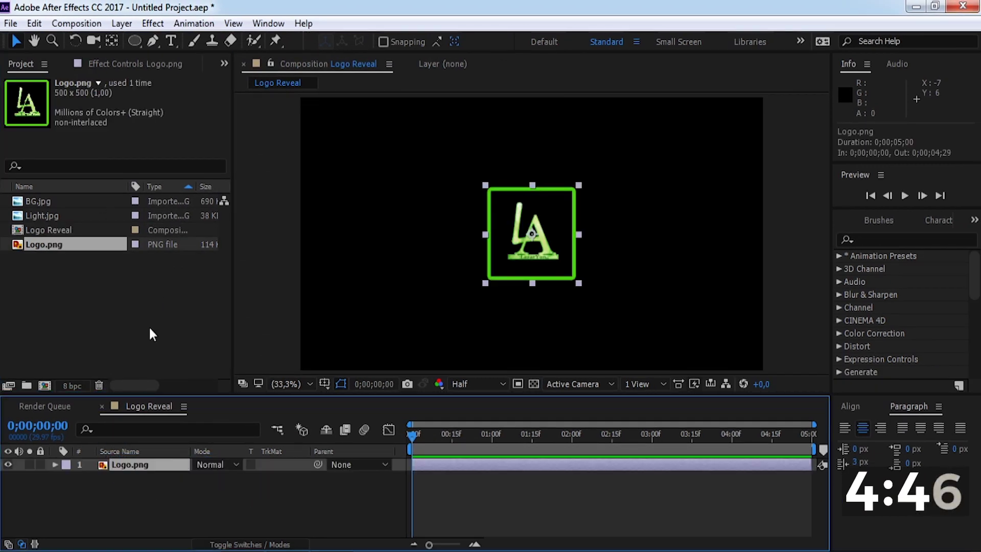
{"action": "left_click", "coordinate": [155, 23]}
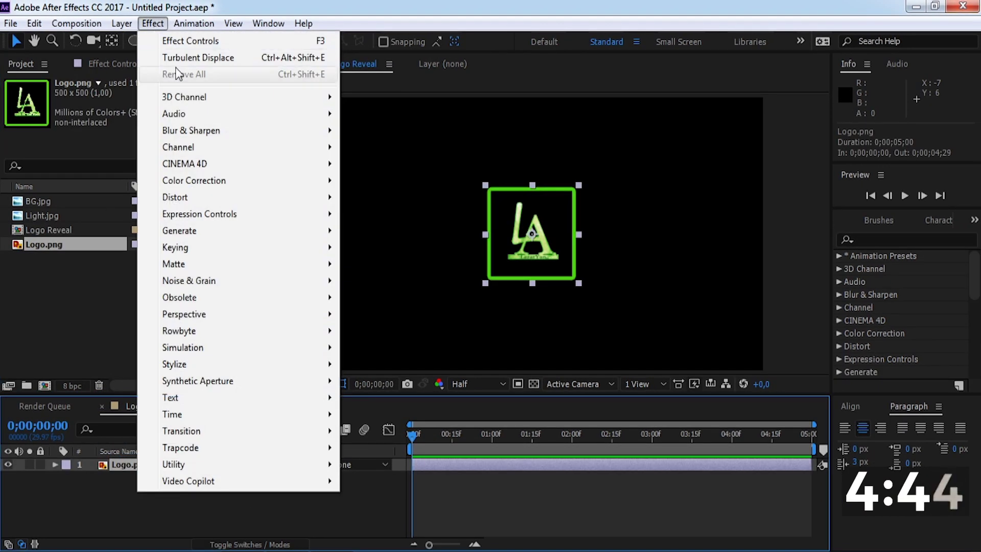
{"action": "mouse_move", "coordinate": [296, 231]}
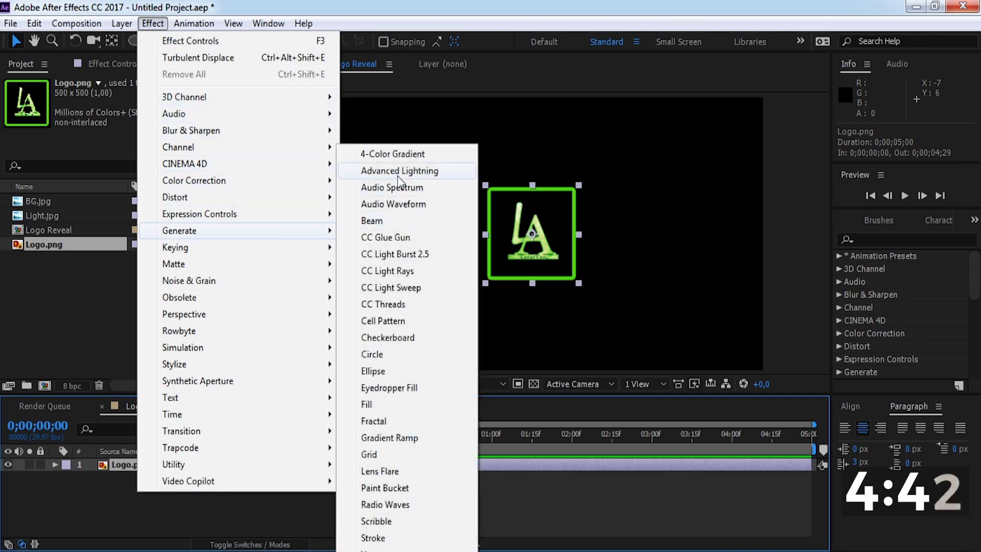
{"action": "left_click", "coordinate": [397, 154]}
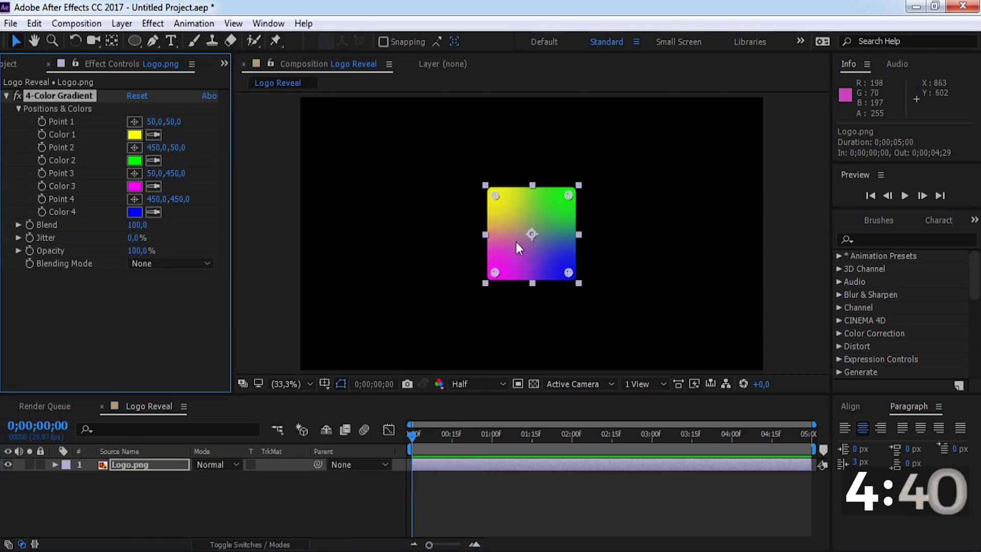
{"action": "left_click", "coordinate": [160, 502]}
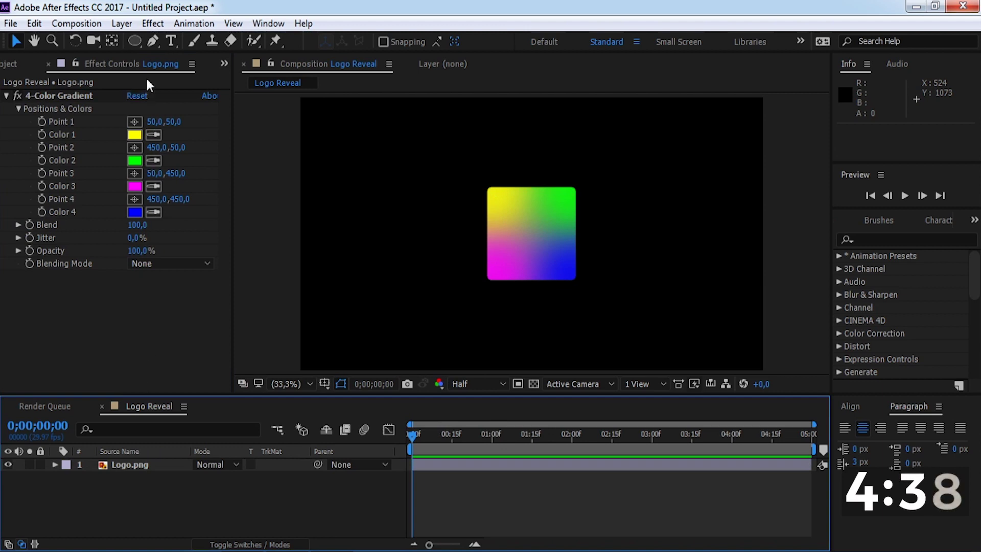
- Draw a red circle over the gradient square with the Ellipse Tool and centre its anchor point
{"action": "mouse_move", "coordinate": [140, 40]}
{"action": "left_mouse_down"}
{"action": "mouse_move", "coordinate": [192, 63]}
{"action": "mouse_move", "coordinate": [195, 76]}
{"action": "left_mouse_up"}
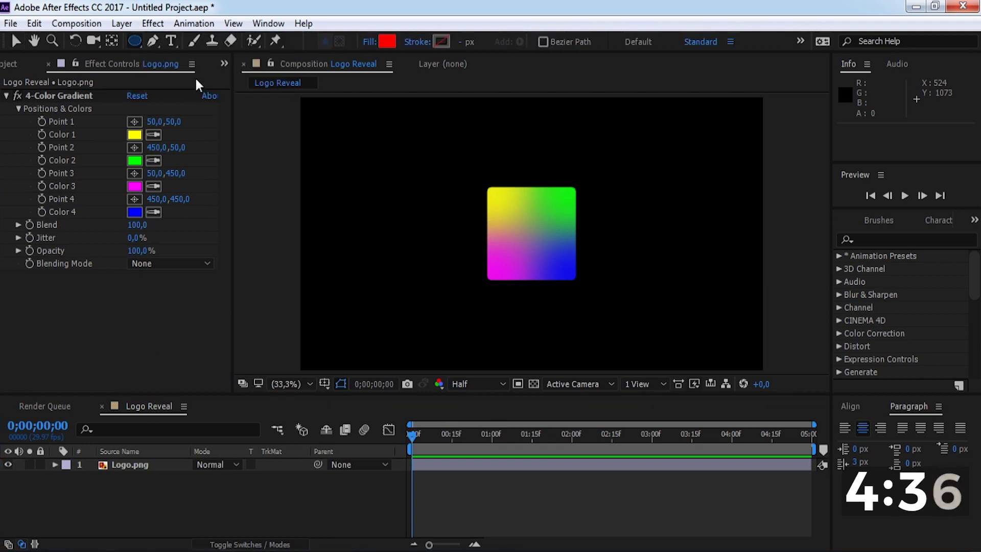
{"action": "left_click_drag", "start_coordinate": [530, 233], "coordinate": [600, 184]}
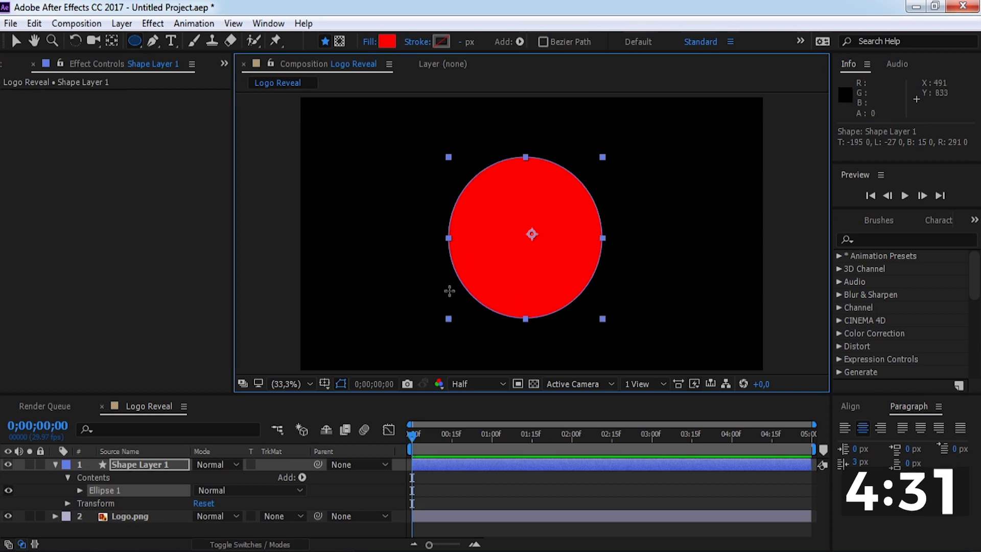
{"action": "left_click", "coordinate": [162, 466]}
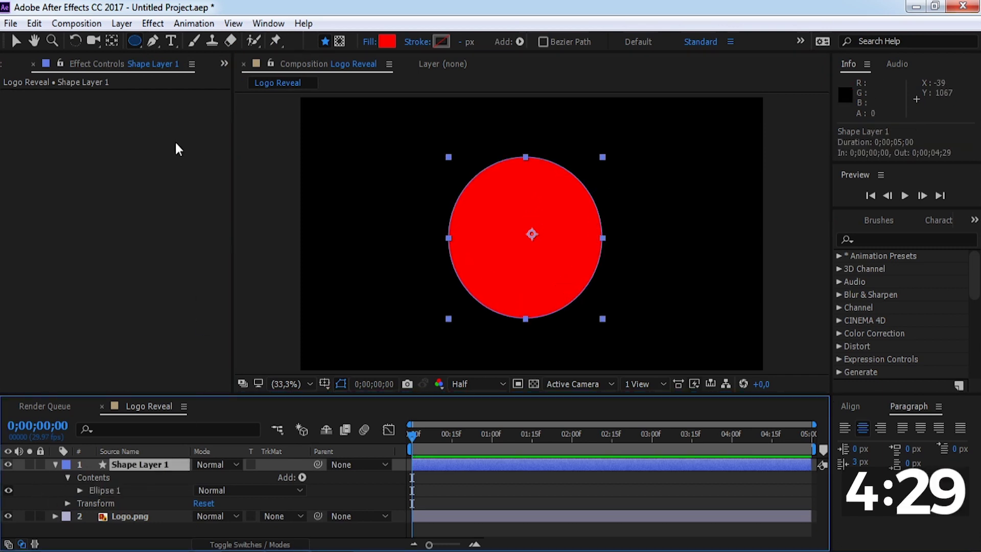
{"action": "left_click", "coordinate": [112, 41]}
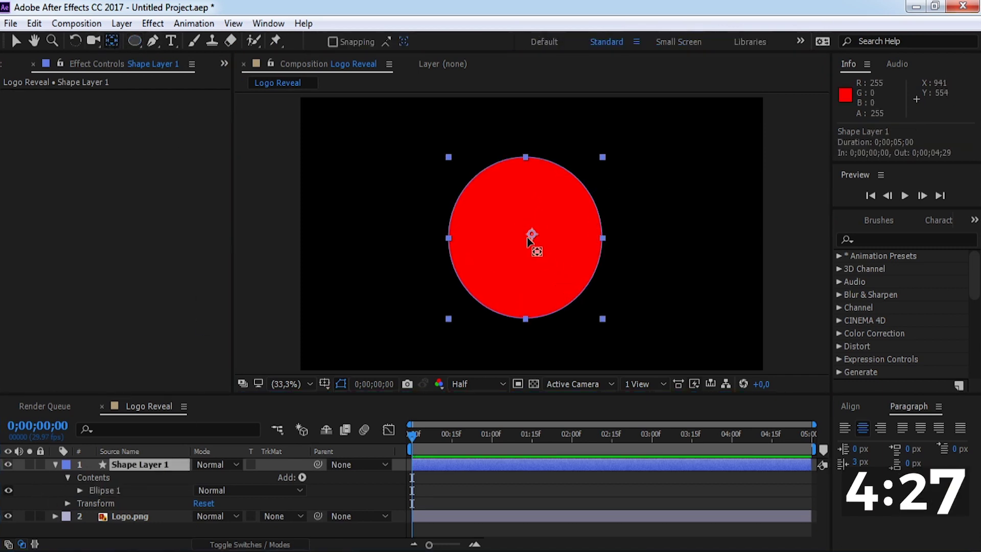
{"action": "left_click_drag", "start_coordinate": [528, 239], "coordinate": [523, 242]}
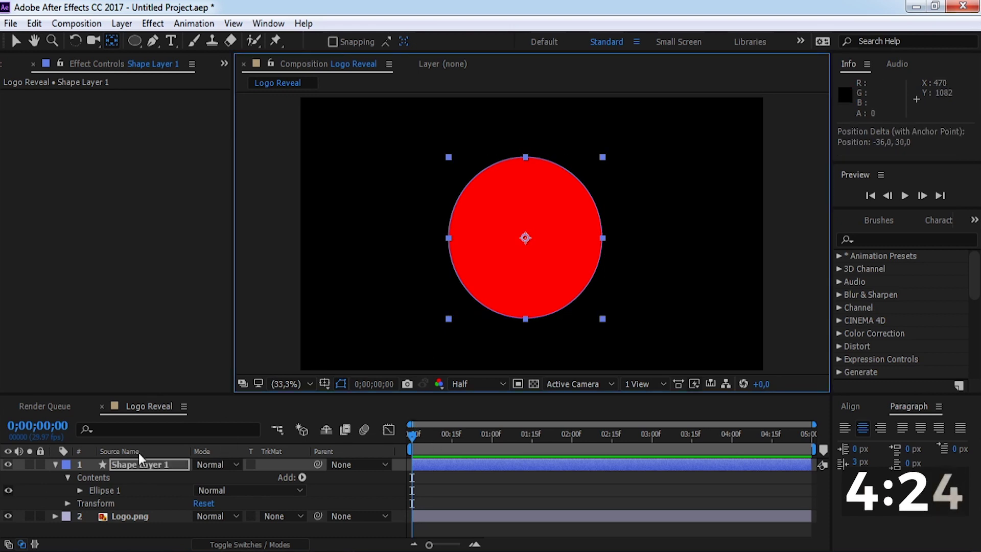
{"action": "left_click", "coordinate": [54, 465]}
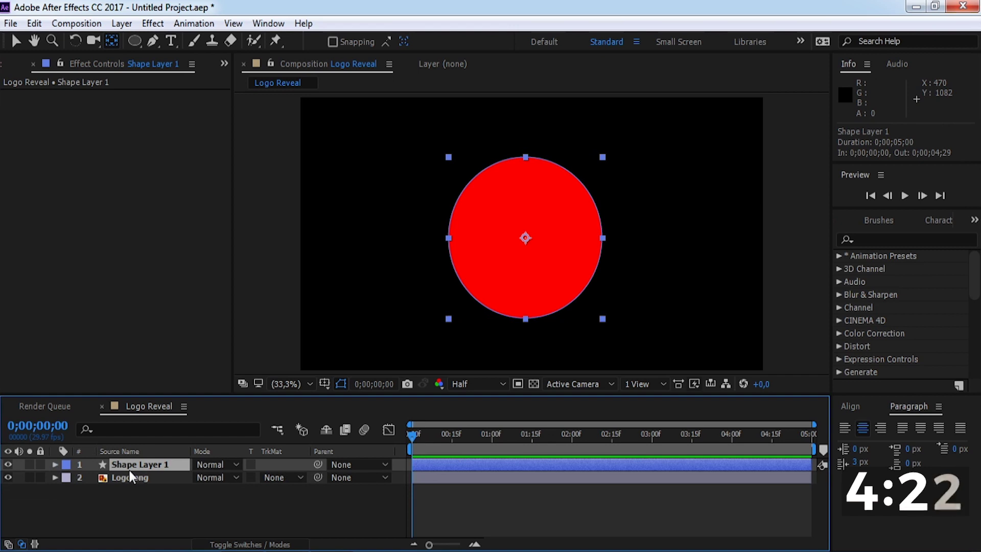
- Keyframe the circle's Scale from 0% at the start to 292% at the last frame
{"action": "key", "text": "s"}
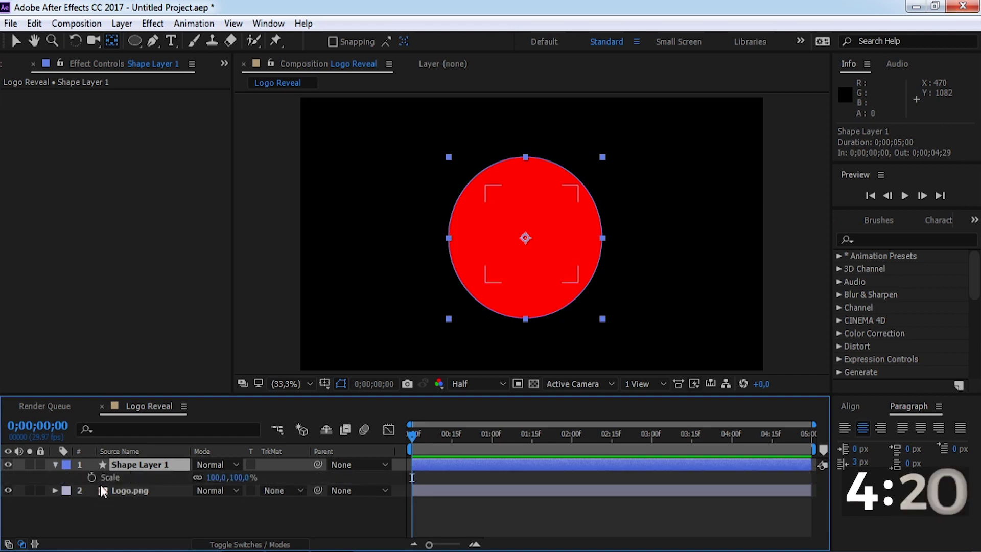
{"action": "left_click", "coordinate": [92, 478]}
{"action": "left_click", "coordinate": [242, 477]}
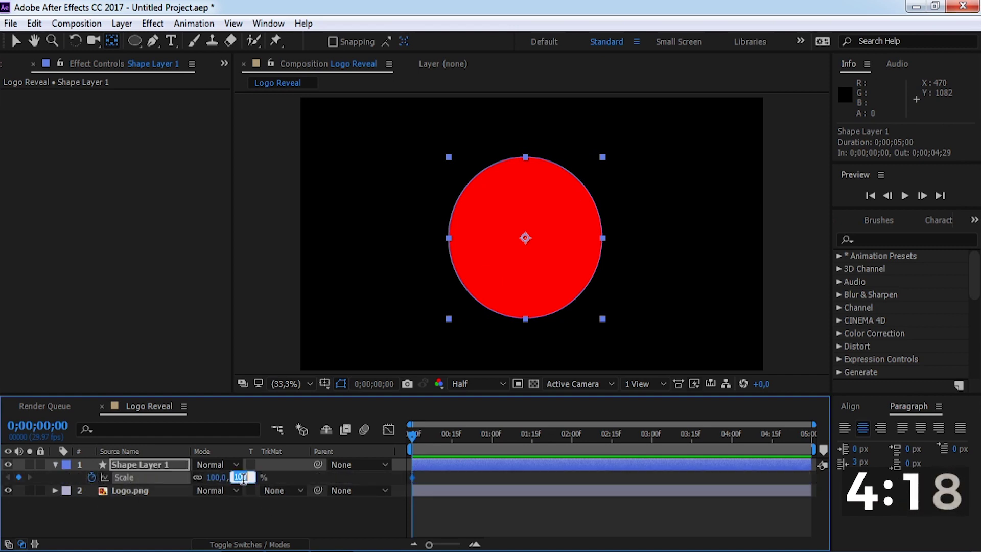
{"action": "key", "text": "Return"}
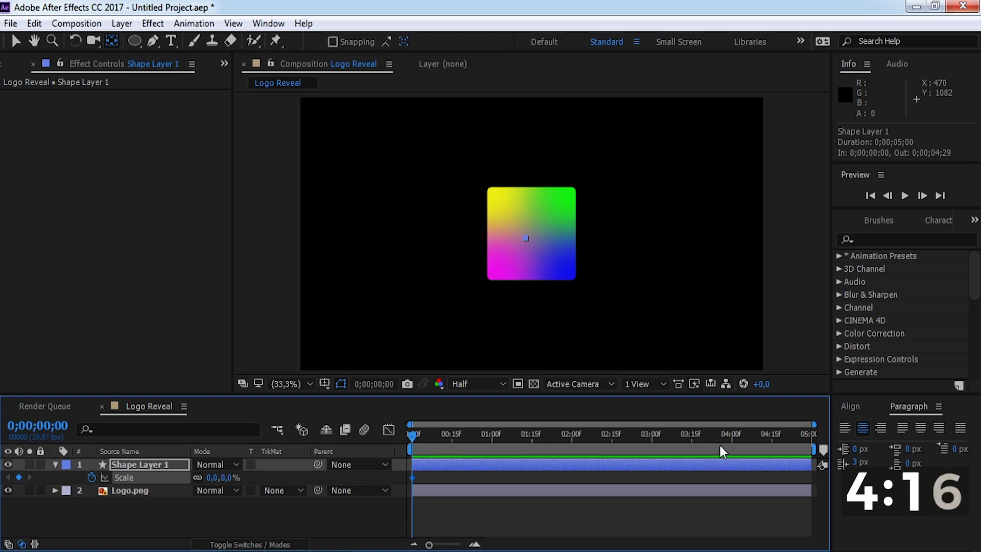
{"action": "left_click_drag", "start_coordinate": [722, 453], "coordinate": [871, 450]}
{"action": "left_click_drag", "start_coordinate": [225, 477], "coordinate": [440, 479]}
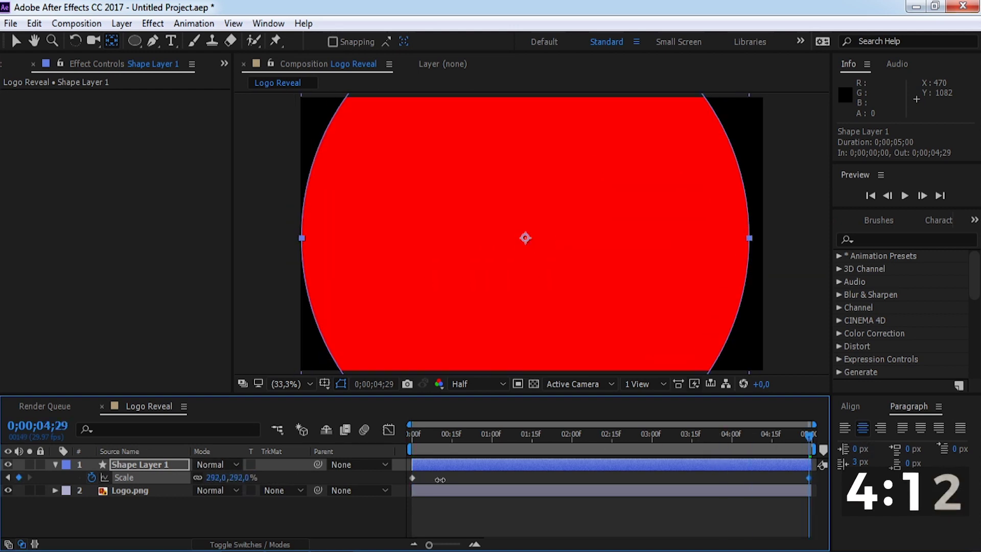
- Set the circle's Position to 957,538 to centre it on the square
{"action": "left_click", "coordinate": [156, 466]}
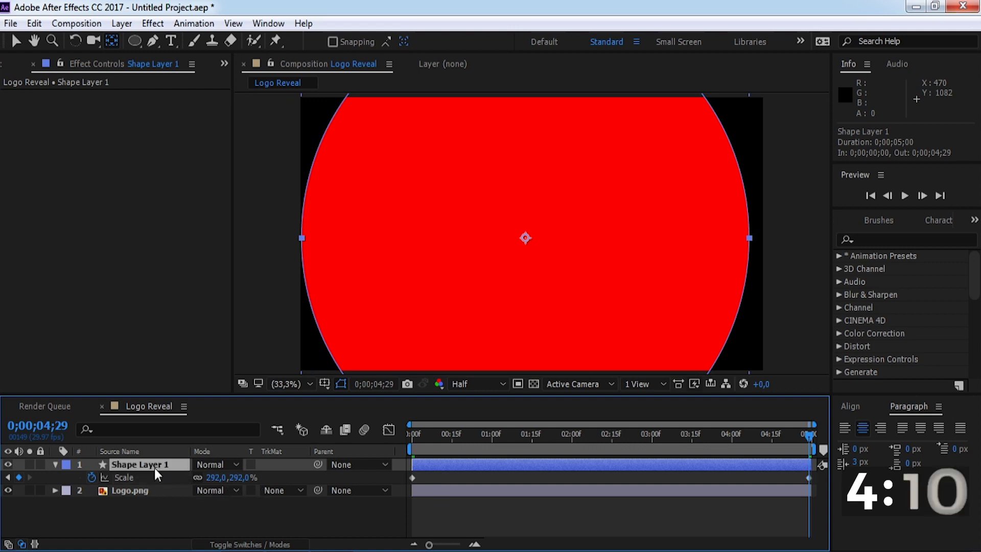
{"action": "key", "text": "p"}
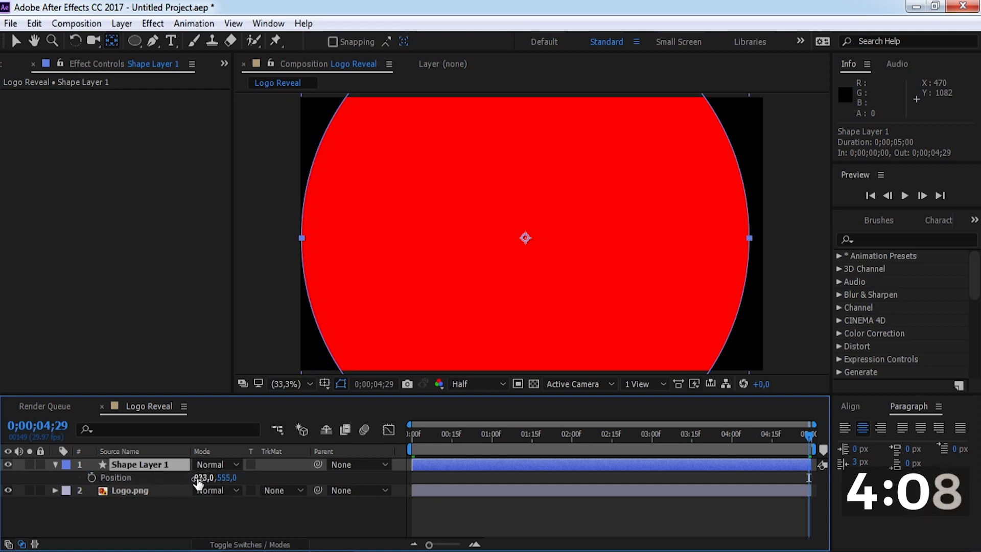
{"action": "left_click_drag", "start_coordinate": [198, 477], "coordinate": [211, 477]}
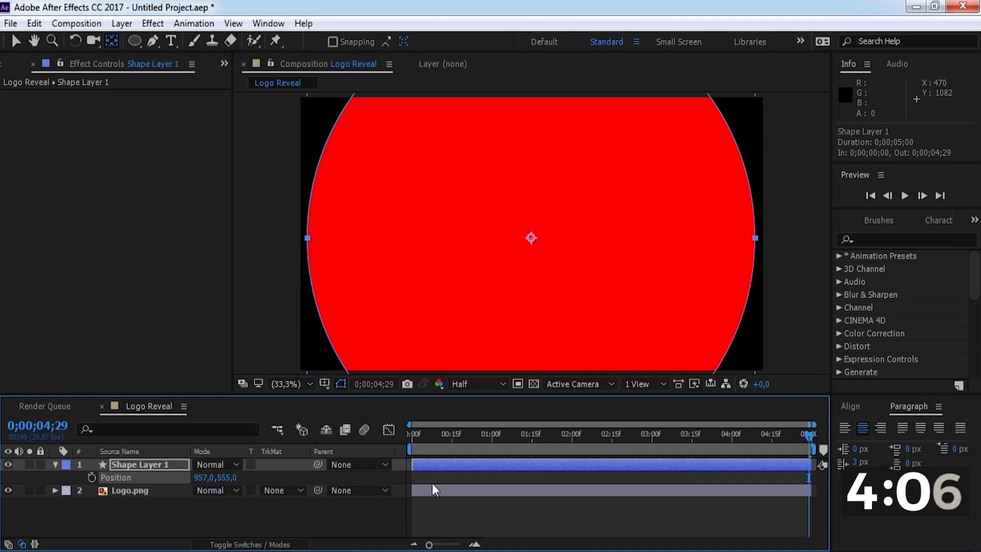
{"action": "left_click", "coordinate": [492, 445]}
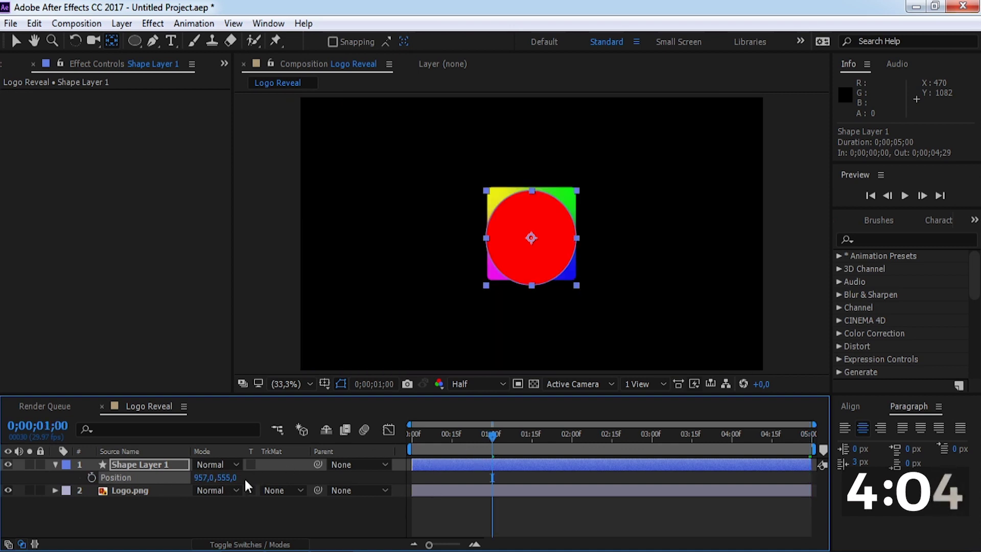
{"action": "left_click_drag", "start_coordinate": [234, 479], "coordinate": [219, 477]}
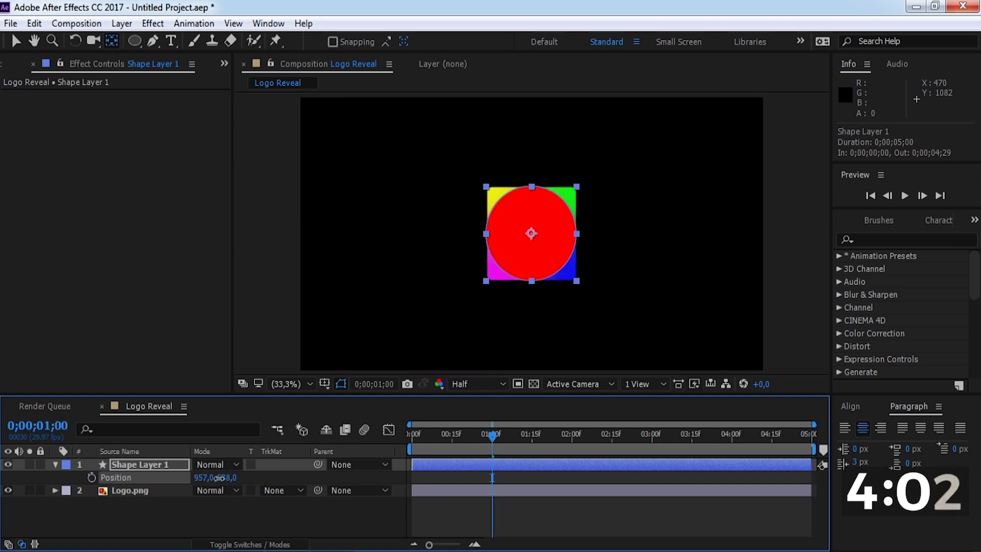
{"action": "left_click", "coordinate": [505, 536]}
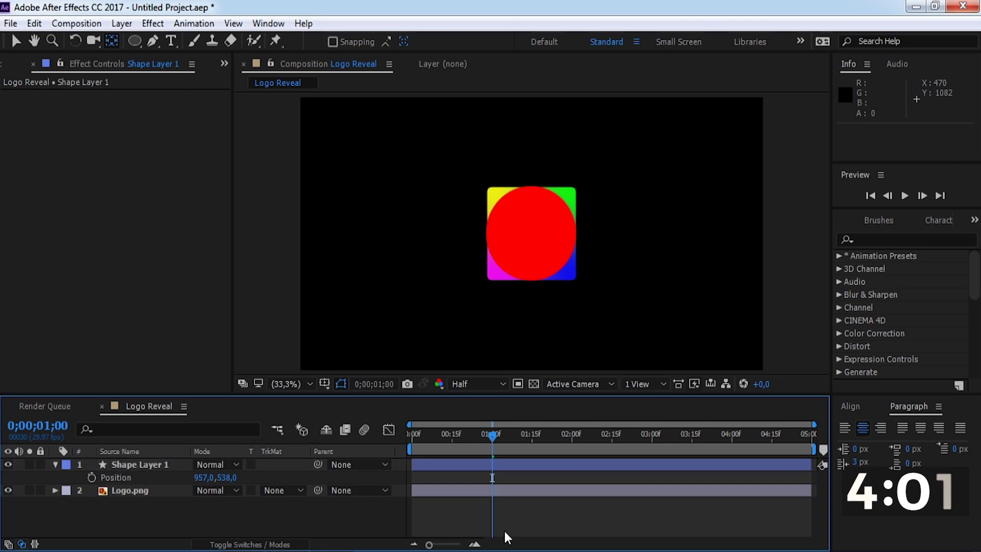
- Apply Turbulent Displace to the shape layer, found by searching 'turbul' in Effects
{"action": "left_click", "coordinate": [55, 464]}
{"action": "left_click", "coordinate": [128, 461]}
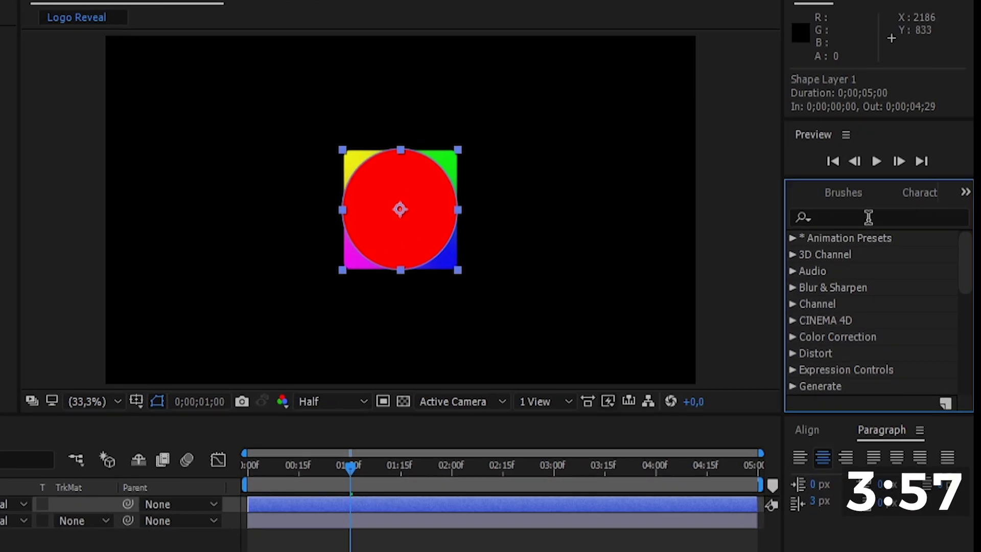
{"action": "left_click", "coordinate": [869, 218]}
{"action": "type", "text": "turbule"}
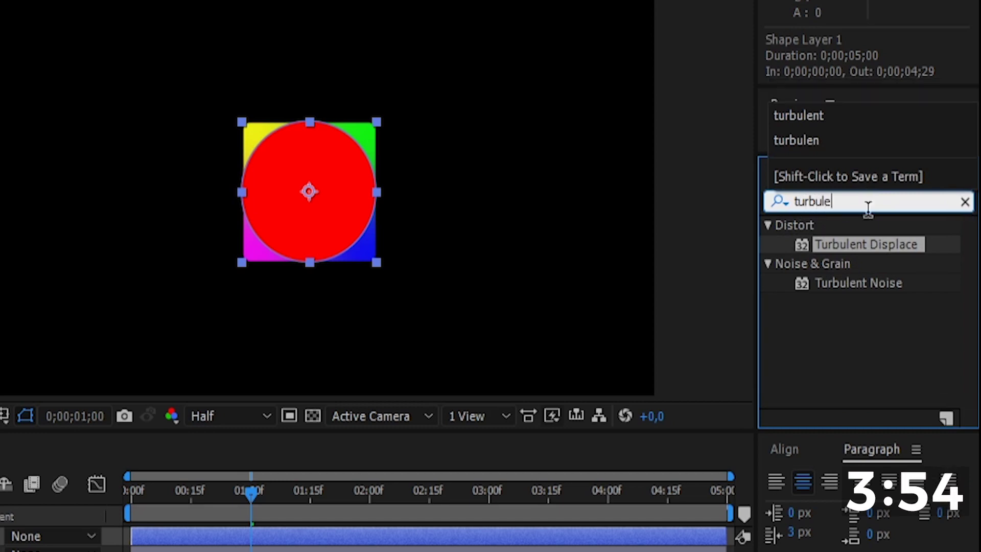
{"action": "left_click_drag", "start_coordinate": [869, 245], "coordinate": [166, 466]}
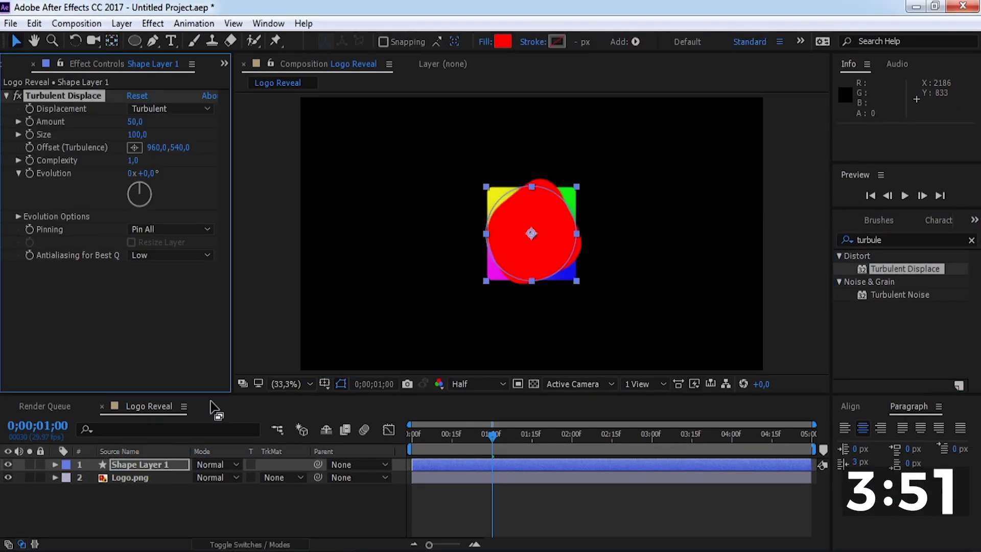
- Set Turbulent Displace to Amount 67, Size 37 and Complexity 5.5
{"action": "left_click", "coordinate": [135, 122]}
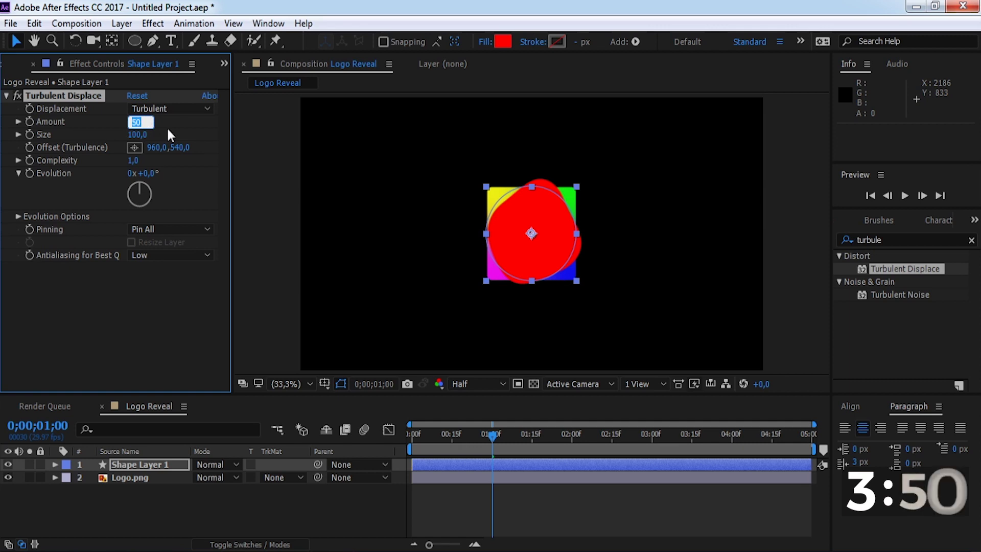
{"action": "type", "text": "67"}
{"action": "key", "text": "Return"}
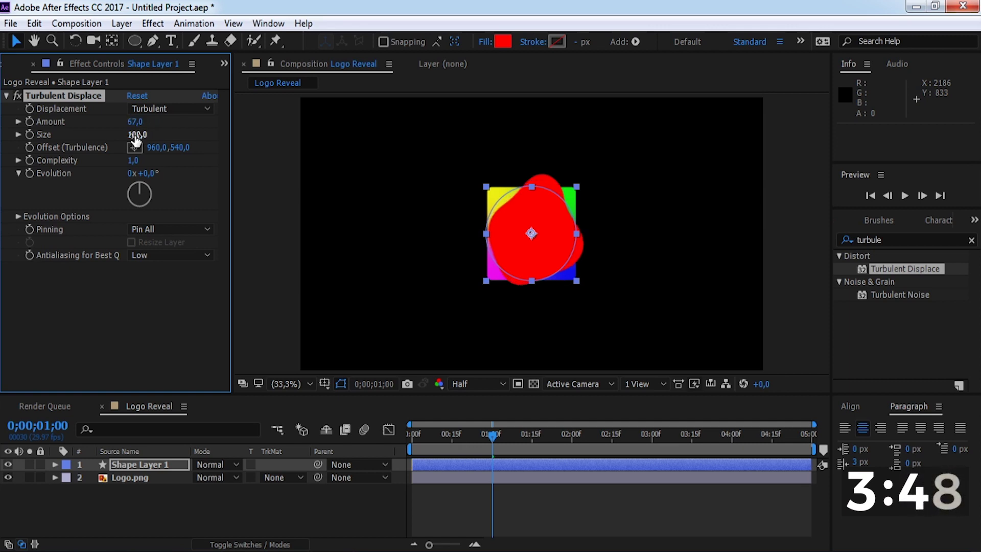
{"action": "left_click", "coordinate": [136, 134]}
{"action": "type", "text": "37"}
{"action": "key", "text": "Return"}
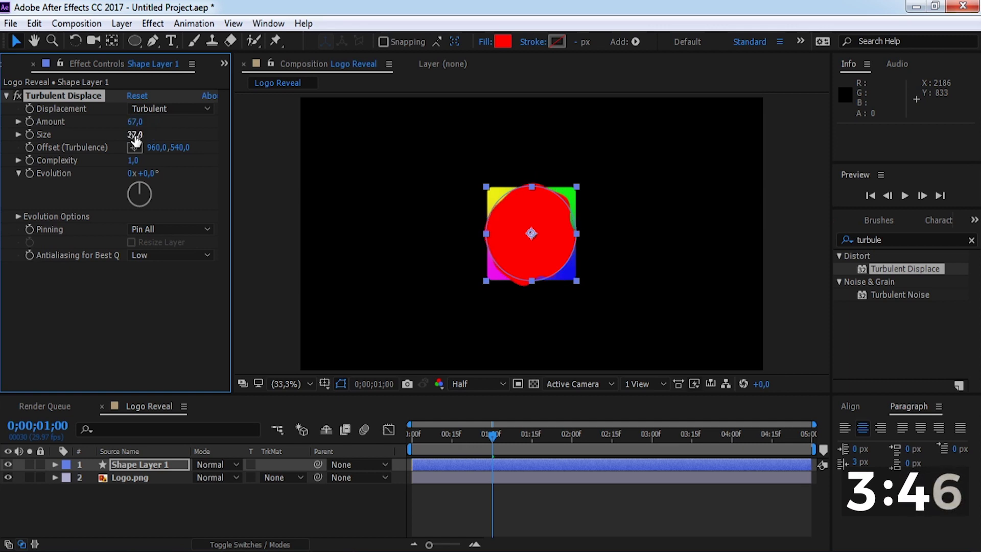
{"action": "left_click", "coordinate": [134, 160]}
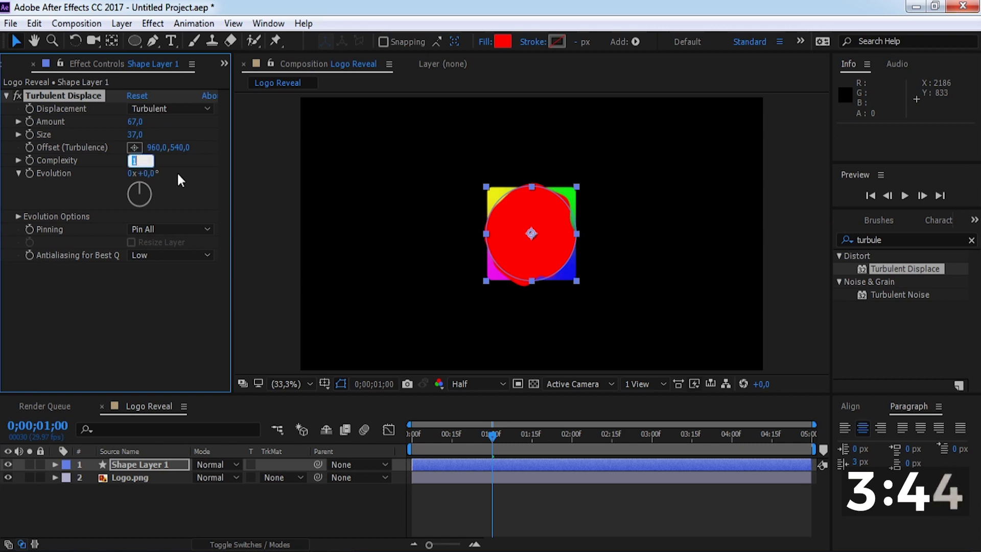
{"action": "type", "text": "5.5"}
{"action": "key", "text": "Return"}
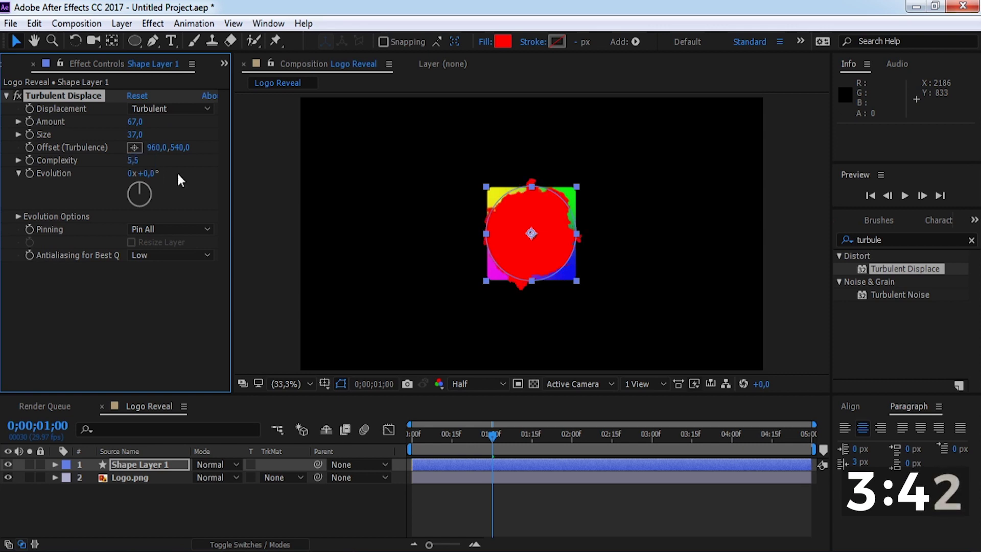
{"action": "left_click", "coordinate": [513, 446]}
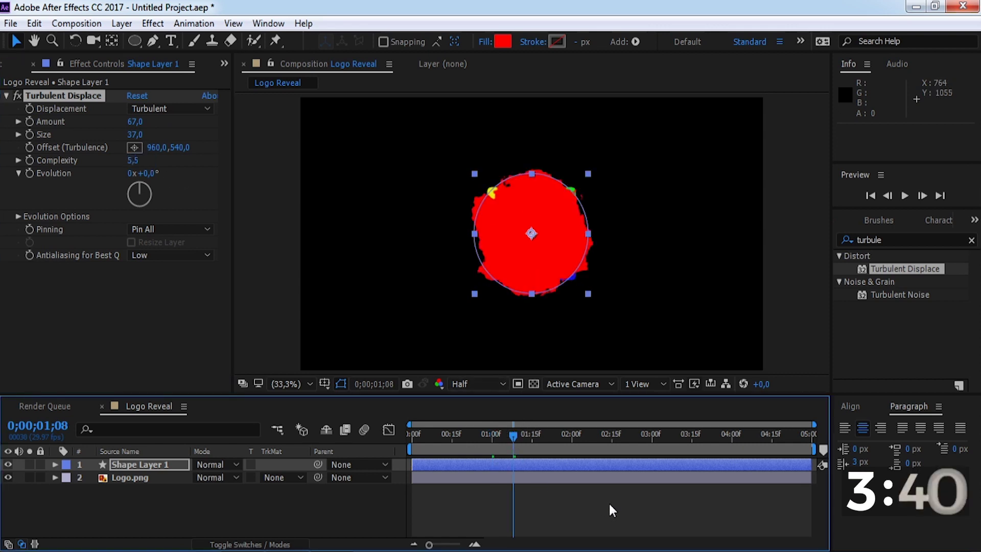
- Set Logo.png's track matte to Alpha Matte using Shape Layer 1
{"action": "left_click", "coordinate": [135, 463]}
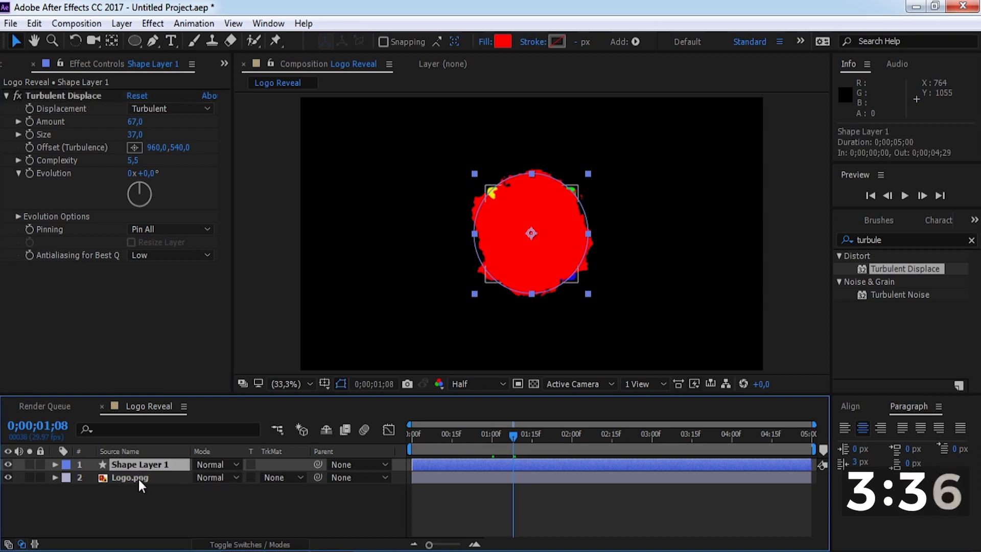
{"action": "left_click", "coordinate": [298, 477]}
{"action": "left_click", "coordinate": [317, 410]}
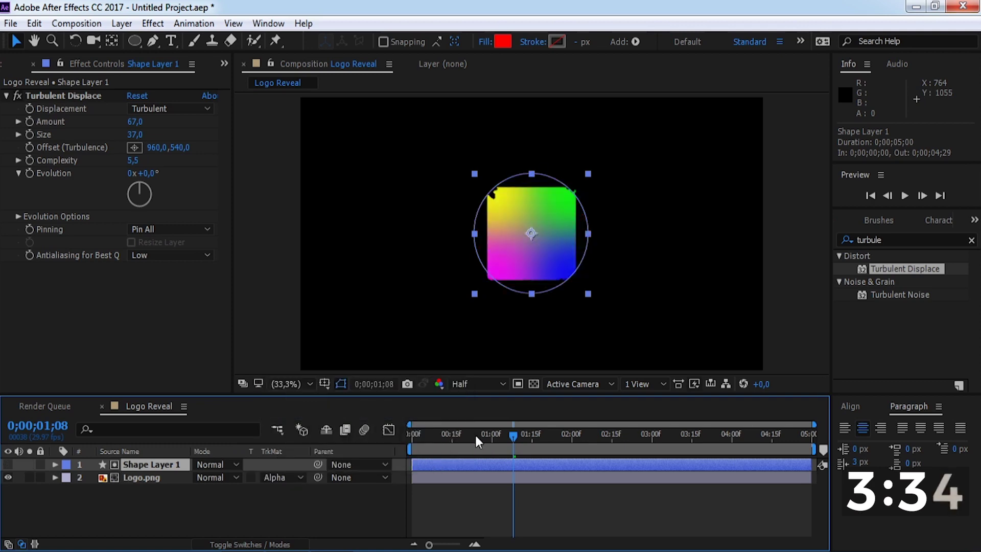
{"action": "mouse_move", "coordinate": [505, 433]}
{"action": "left_mouse_down"}
{"action": "mouse_move", "coordinate": [468, 443]}
{"action": "mouse_move", "coordinate": [484, 440]}
{"action": "left_mouse_up"}
- Select the shape and logo layers and pre-compose them as 'Liquid Reveal'
{"action": "left_click", "coordinate": [593, 493]}
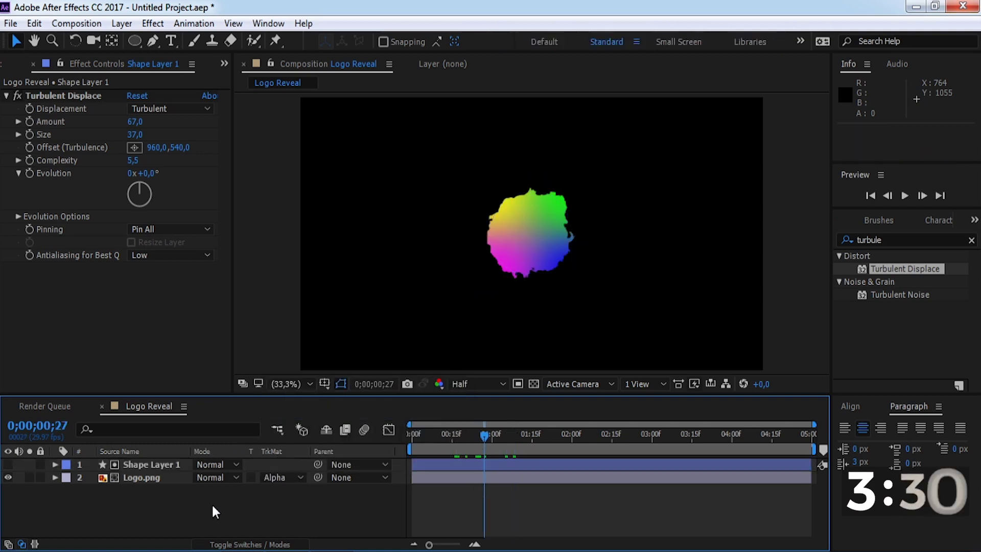
{"action": "left_click_drag", "start_coordinate": [212, 502], "coordinate": [143, 464]}
{"action": "right_click", "coordinate": [144, 464]}
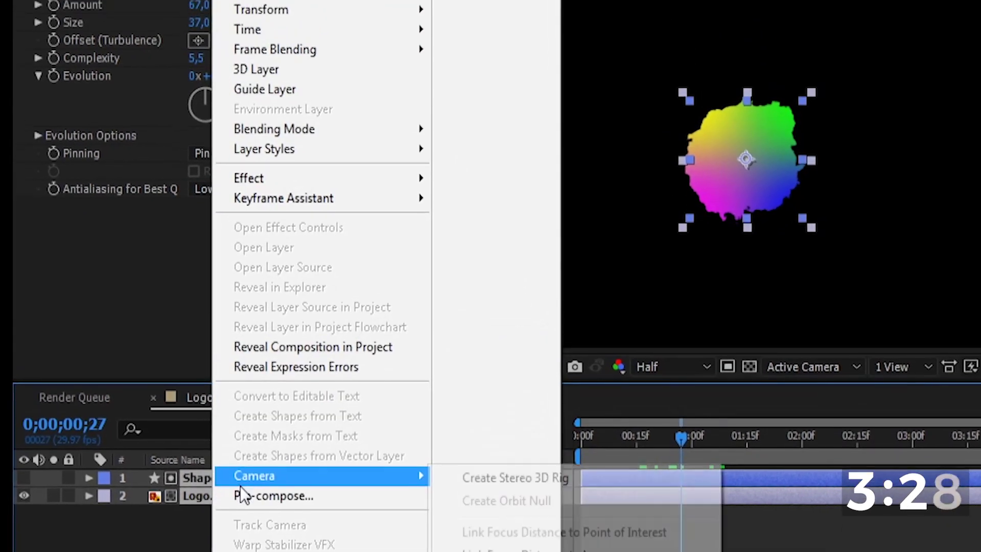
{"action": "left_click", "coordinate": [245, 496]}
{"action": "type", "text": "Liquid Reveal"}
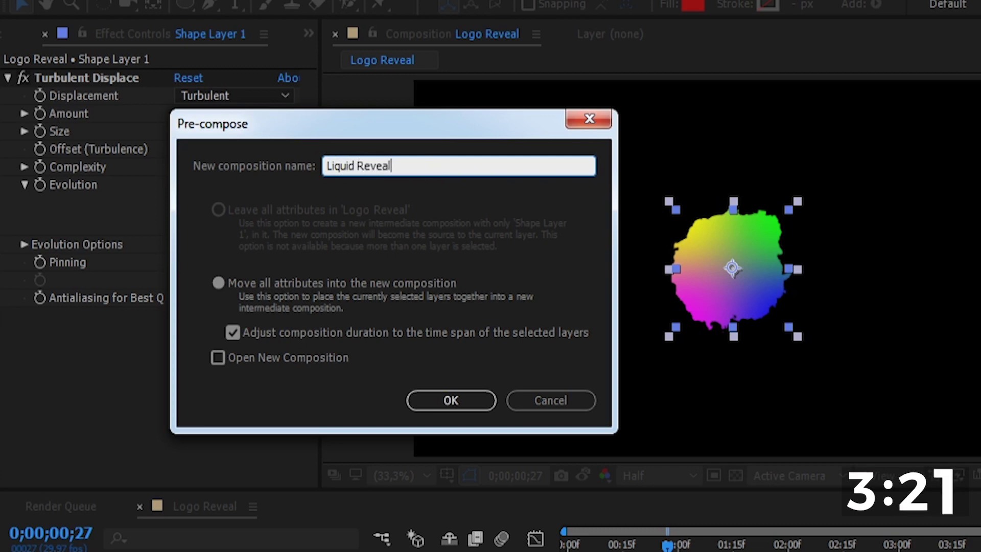
- Duplicate Liquid Reveal, delay the copy four frames, and give the lower copy an Alpha Inverted matte
{"action": "left_click", "coordinate": [438, 396]}
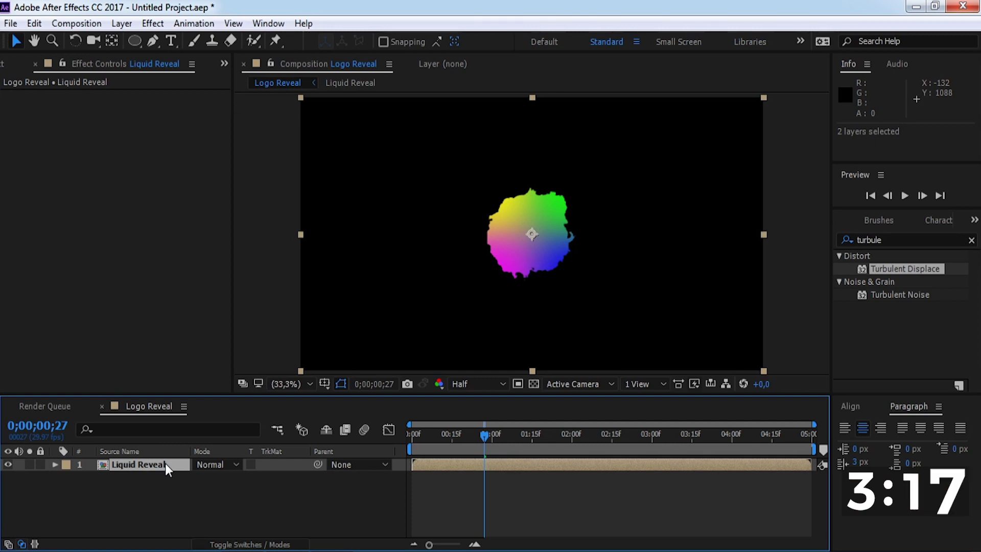
{"action": "key", "text": "ctrl+d"}
{"action": "left_click_drag", "start_coordinate": [422, 464], "coordinate": [434, 464]}
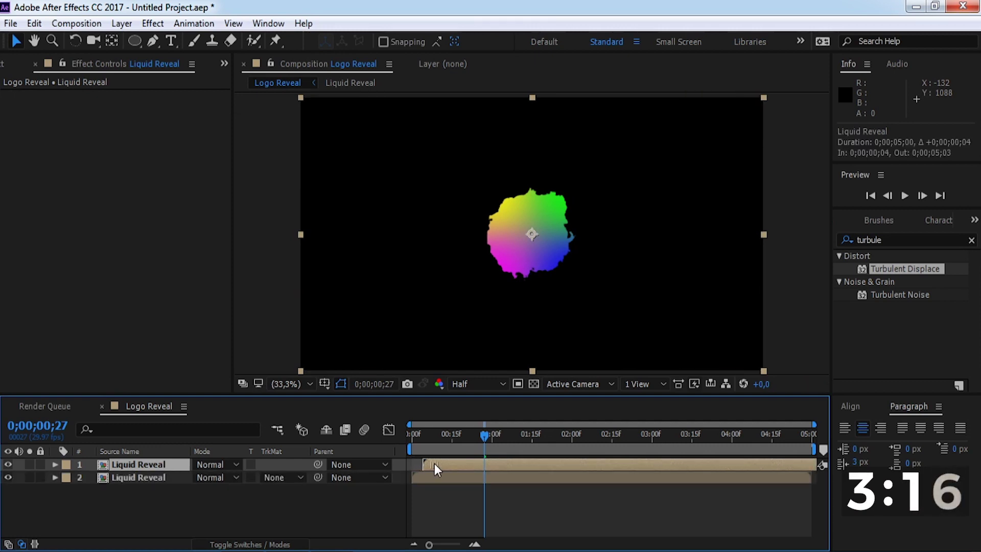
{"action": "left_click", "coordinate": [283, 475]}
{"action": "left_click", "coordinate": [320, 428]}
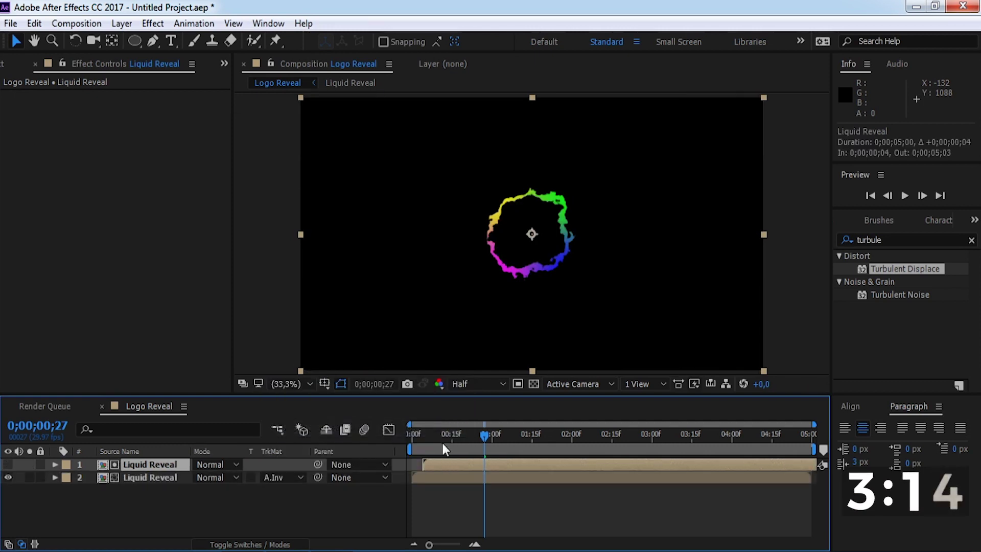
{"action": "mouse_move", "coordinate": [481, 445]}
{"action": "left_mouse_down"}
{"action": "mouse_move", "coordinate": [450, 444]}
{"action": "mouse_move", "coordinate": [497, 447]}
{"action": "left_mouse_up"}
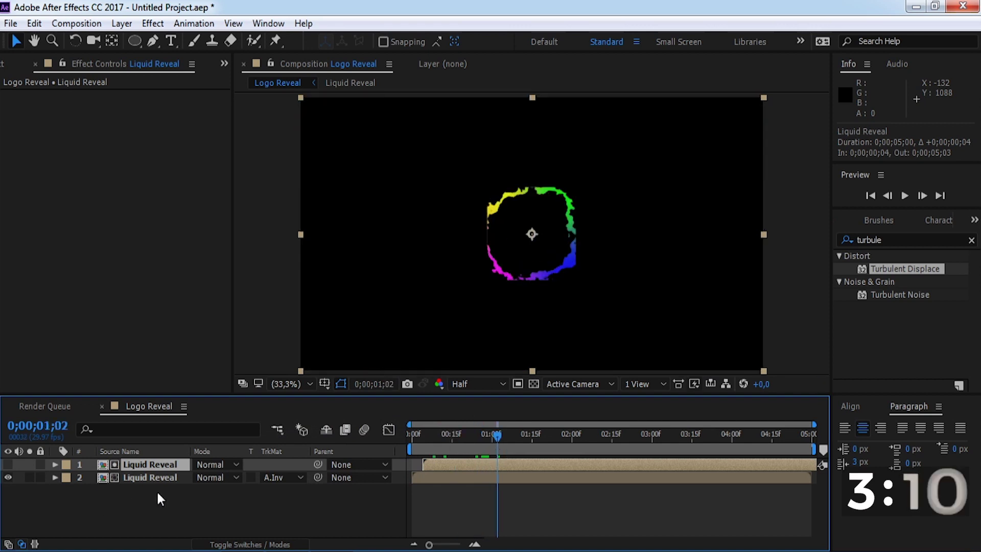
- Pre-compose both Liquid Reveal copies into a comp named 'Animation'
{"action": "left_click", "coordinate": [142, 473], "text": "shift"}
{"action": "right_click", "coordinate": [142, 467]}
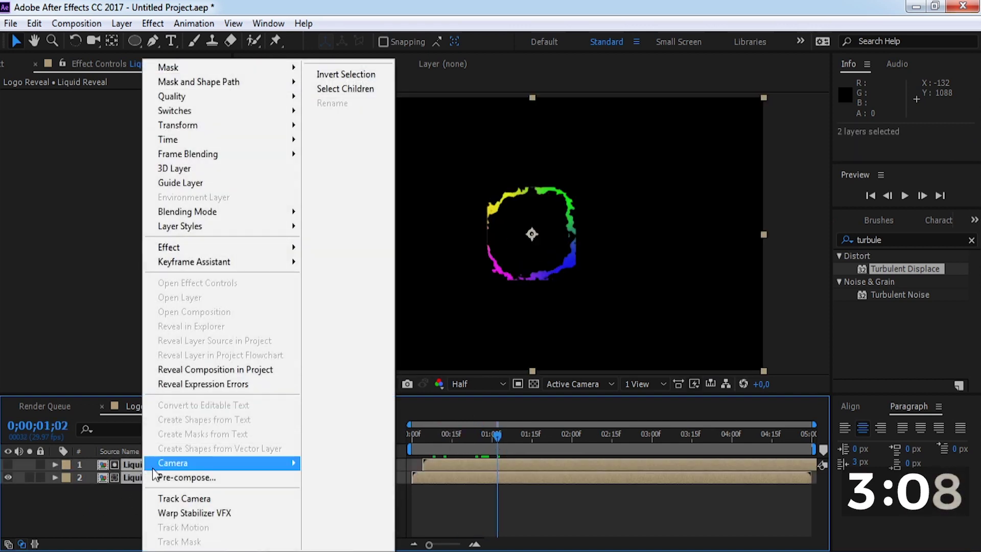
{"action": "left_click", "coordinate": [163, 477]}
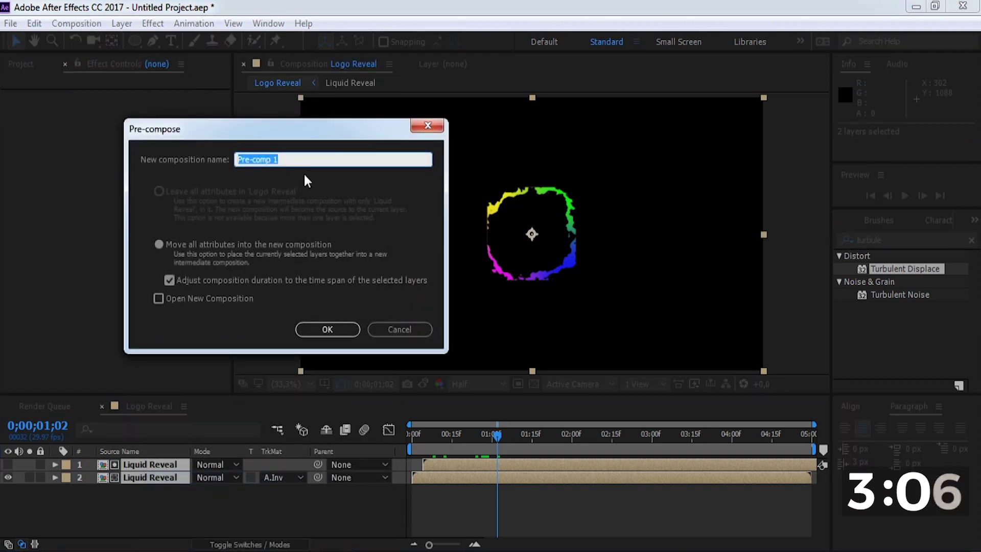
{"action": "type", "text": "Animation"}
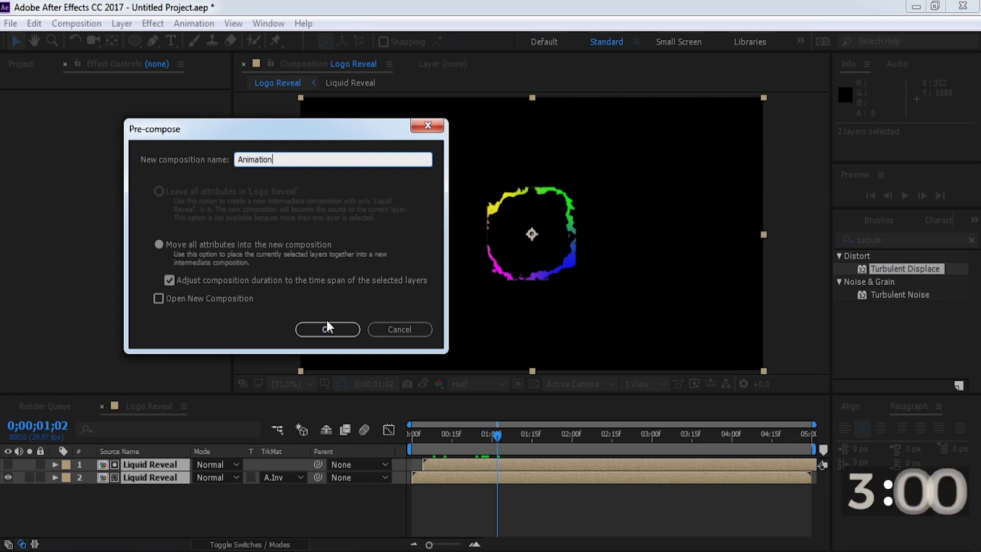
{"action": "left_click", "coordinate": [327, 327]}
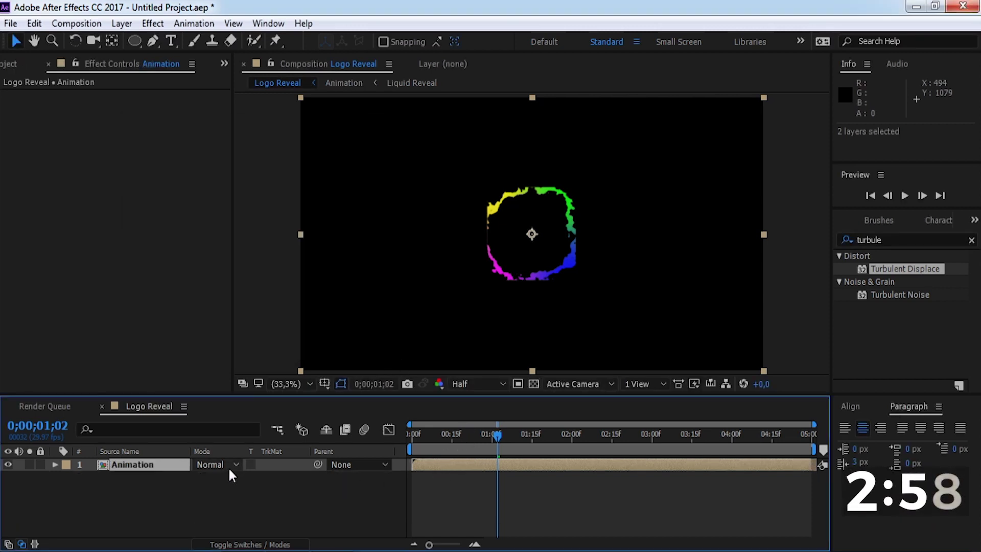
- Duplicate the Animation layer and start the copy nine frames later
{"action": "key", "text": "ctrl+d"}
{"action": "left_click_drag", "start_coordinate": [418, 463], "coordinate": [478, 434]}
{"action": "left_click", "coordinate": [454, 433]}
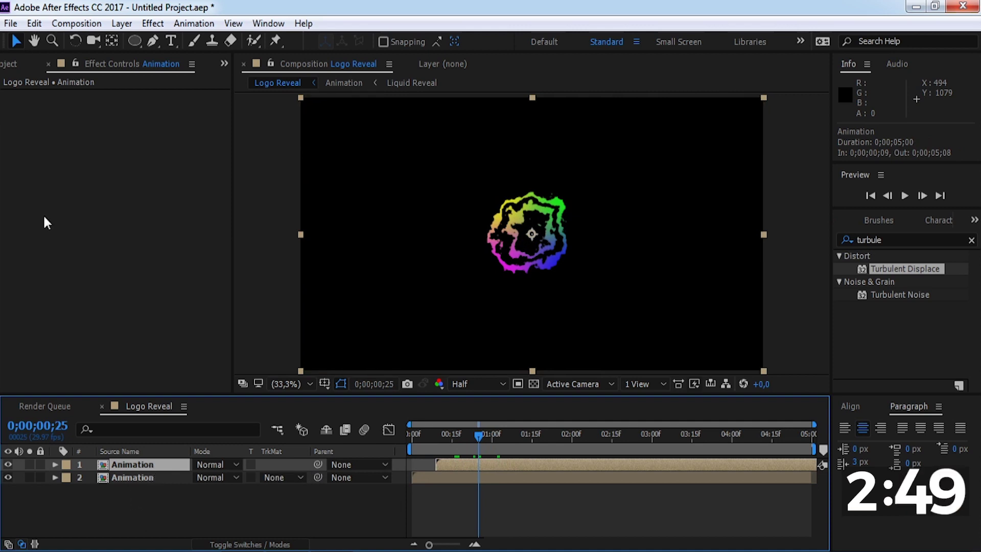
- Add BG.jpg as the background and Liquid Reveal above it from the Project panel
{"action": "left_click", "coordinate": [8, 63]}
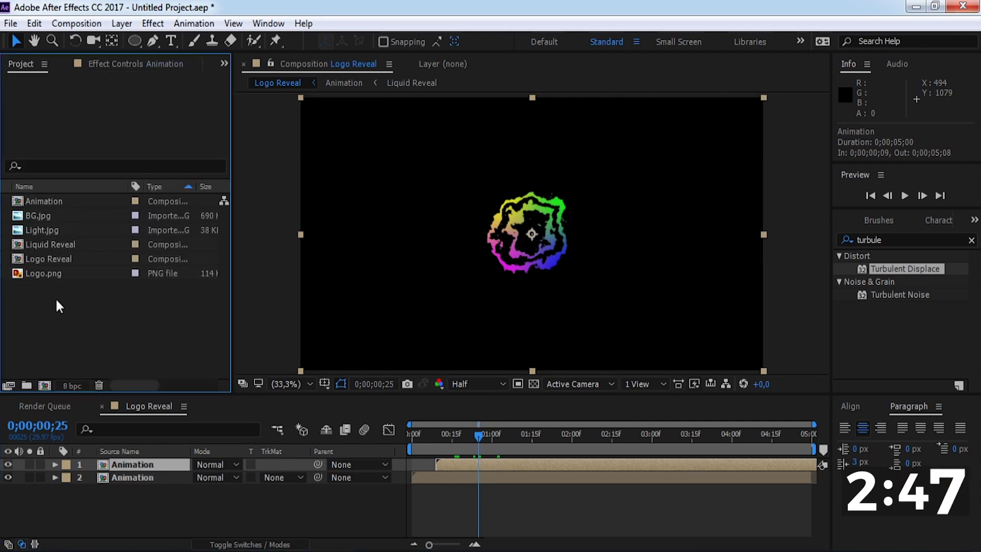
{"action": "left_click_drag", "start_coordinate": [35, 217], "coordinate": [70, 495]}
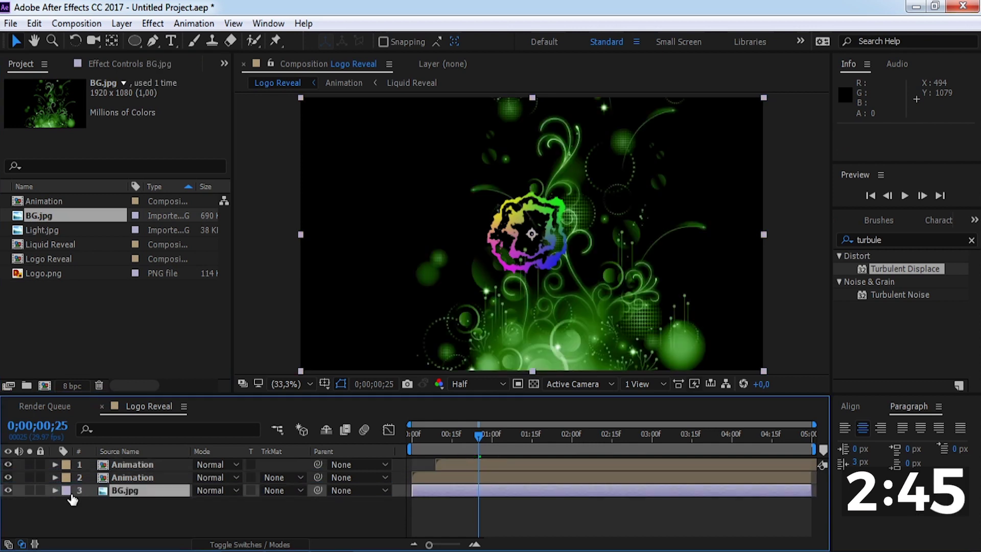
{"action": "left_click_drag", "start_coordinate": [65, 245], "coordinate": [117, 484]}
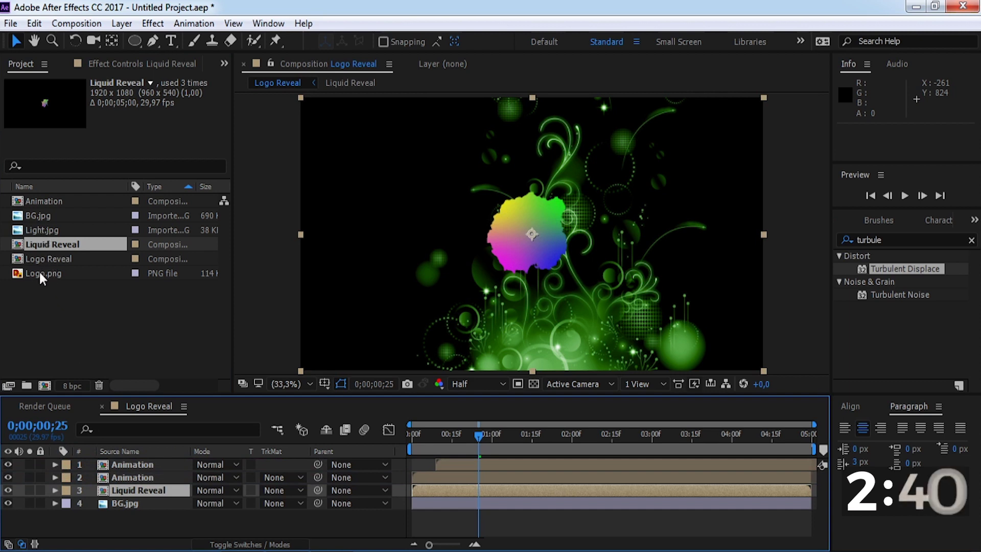
- Add Logo.png above the background and scale it to 77%
{"action": "left_click_drag", "start_coordinate": [41, 275], "coordinate": [126, 494]}
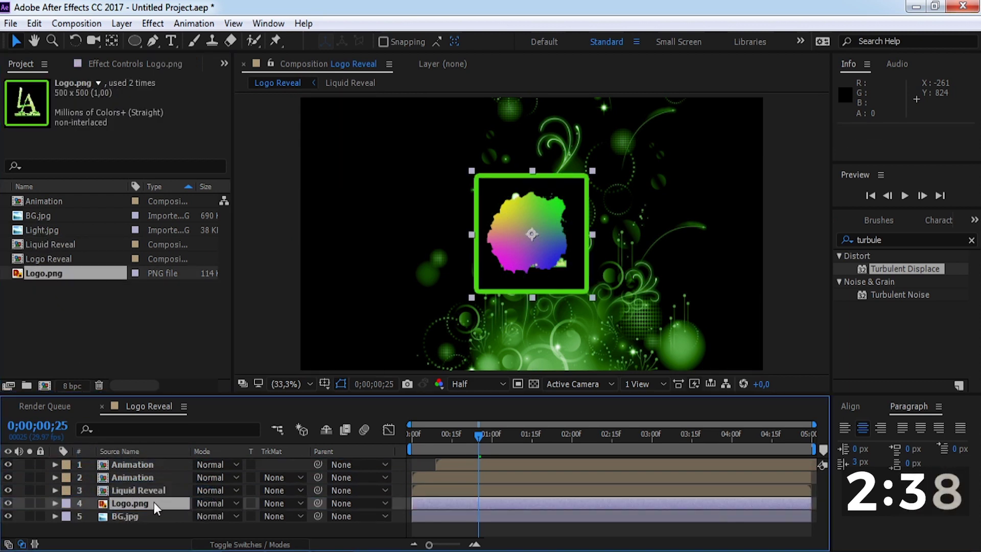
{"action": "key", "text": "s"}
{"action": "left_click", "coordinate": [212, 518]}
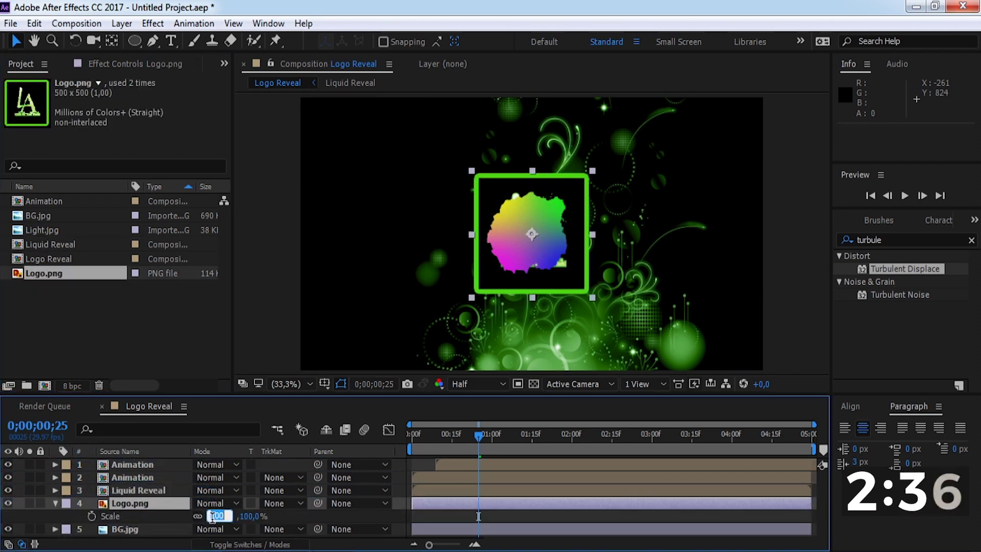
{"action": "type", "text": "77"}
{"action": "key", "text": "Return"}
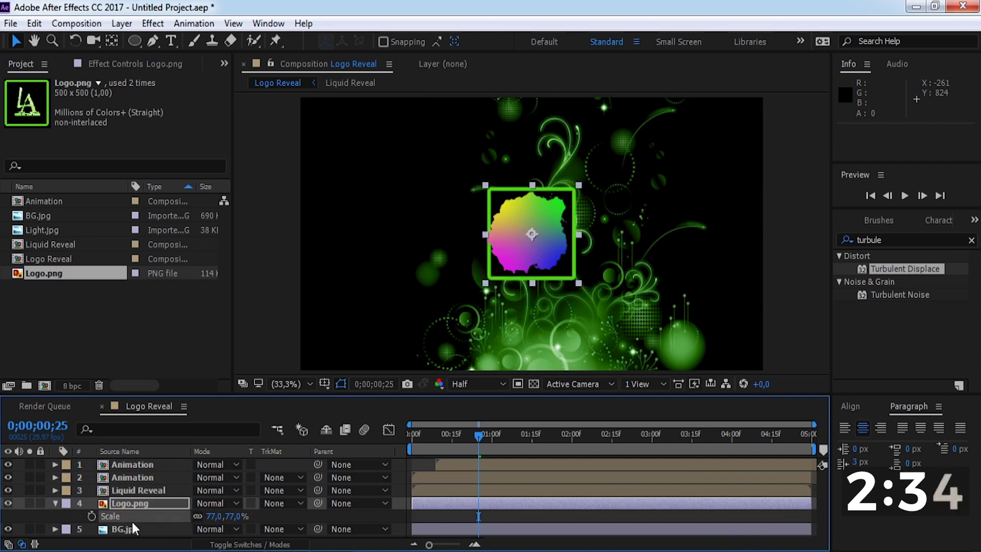
- Set Logo.png's track matte to Alpha Matte using the Liquid Reveal layer
{"action": "left_click", "coordinate": [138, 489]}
{"action": "left_click", "coordinate": [544, 447]}
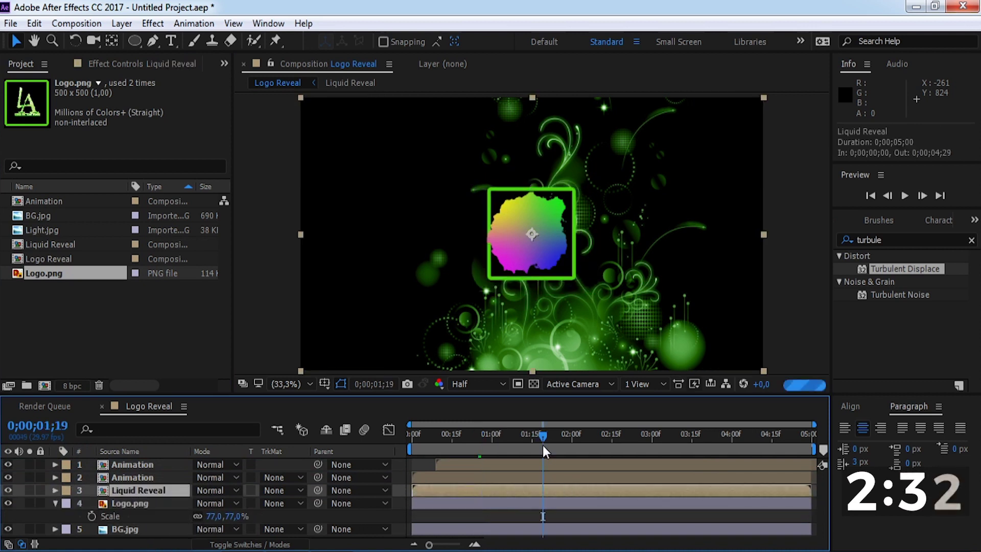
{"action": "left_click", "coordinate": [480, 430]}
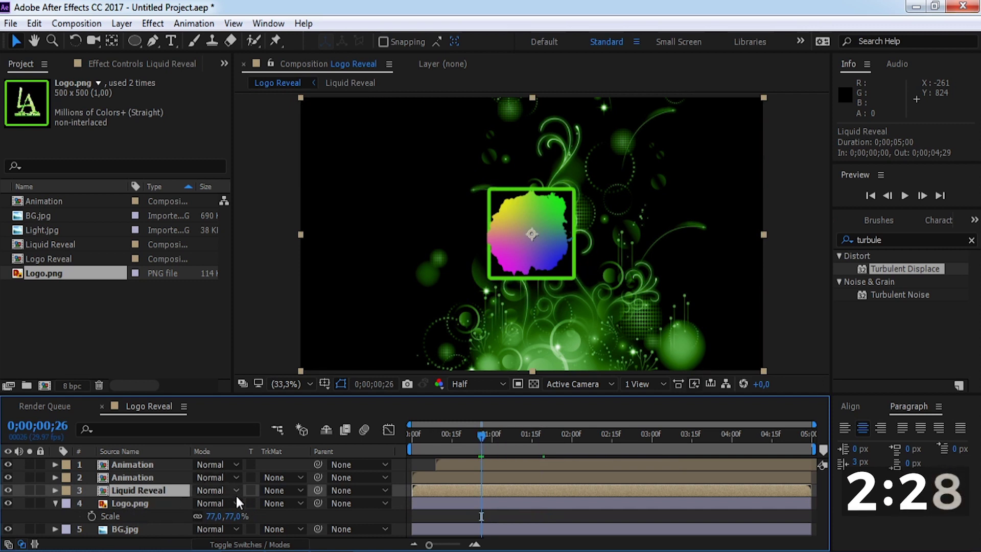
{"action": "left_click", "coordinate": [274, 504]}
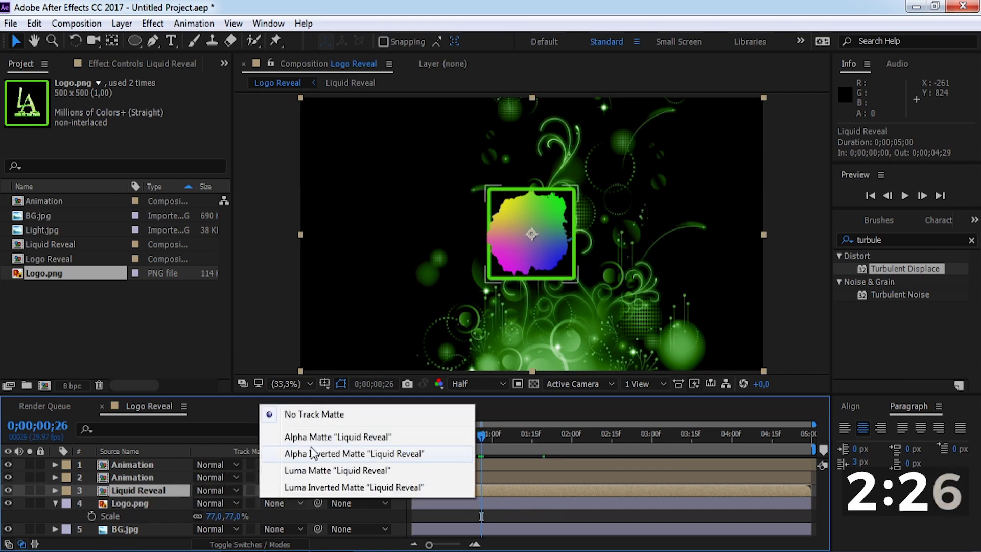
{"action": "left_click", "coordinate": [332, 437]}
- Delay Liquid Reveal nine frames, preview the reveal from the start, and add Light.jpg on top
{"action": "left_click_drag", "start_coordinate": [477, 435], "coordinate": [474, 437]}
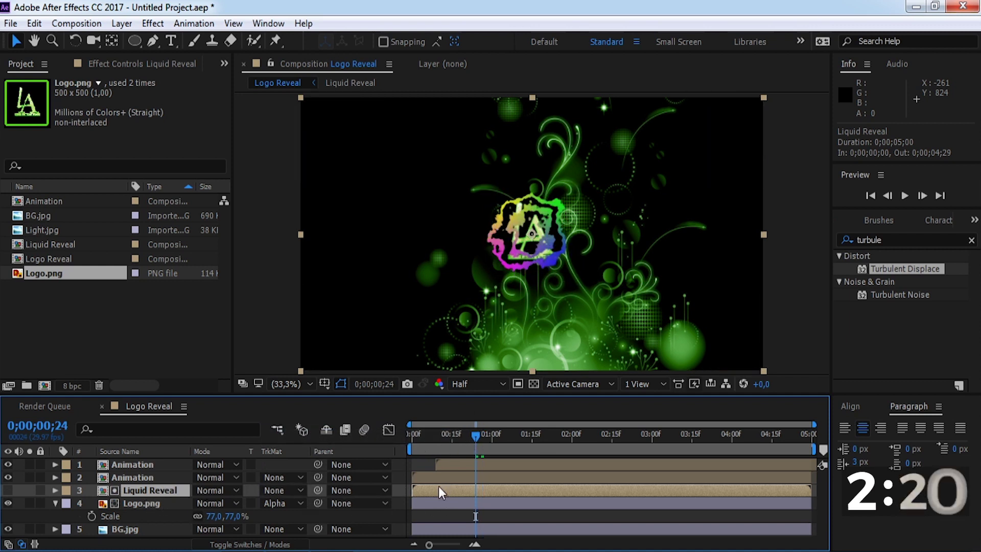
{"action": "left_click_drag", "start_coordinate": [437, 492], "coordinate": [458, 492]}
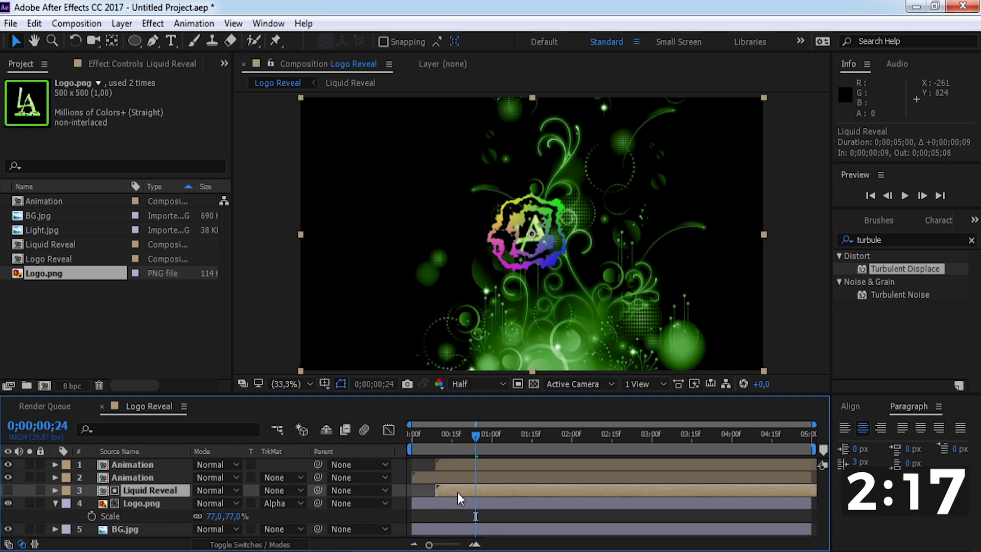
{"action": "key", "text": "Home"}
{"action": "key", "text": "space"}
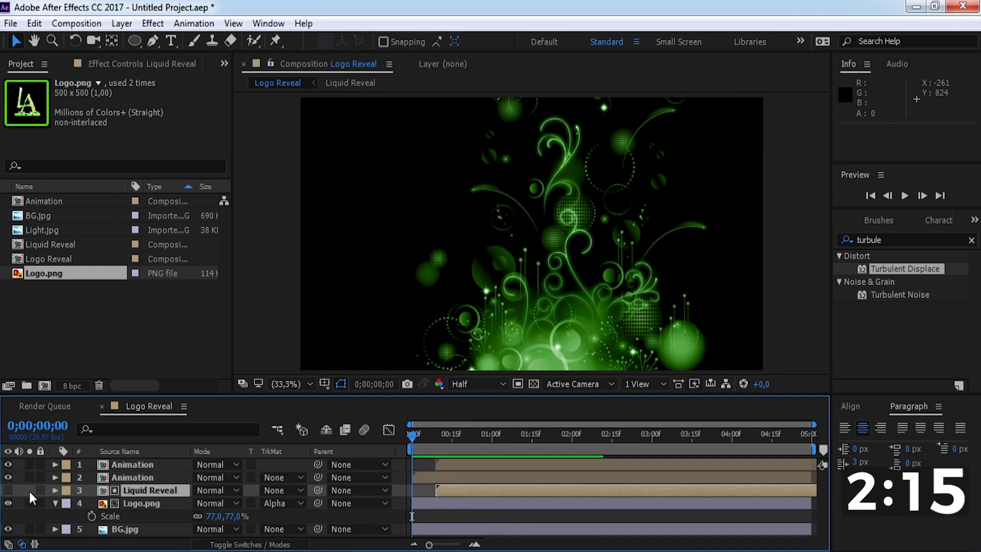
{"action": "left_click", "coordinate": [55, 504]}
{"action": "left_click", "coordinate": [148, 529]}
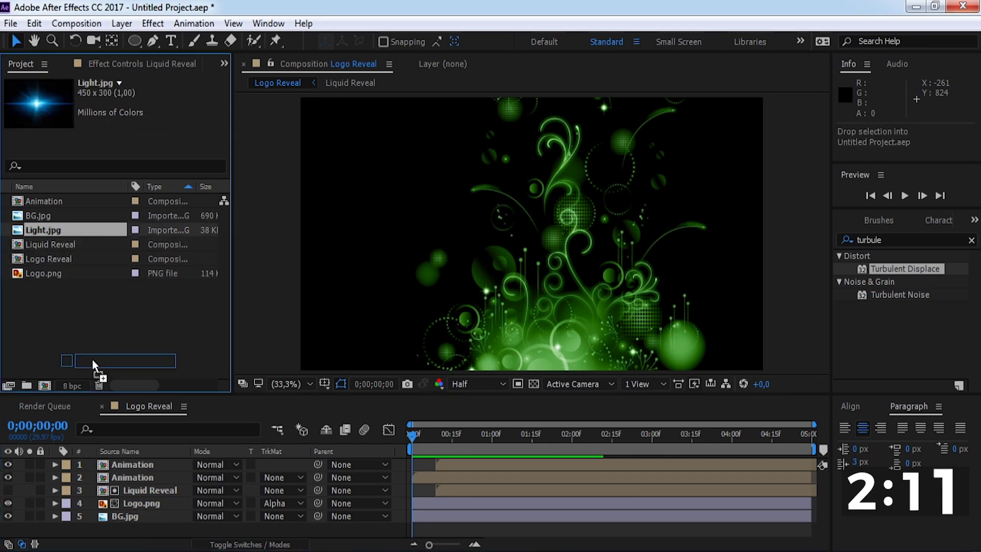
{"action": "left_click_drag", "start_coordinate": [92, 359], "coordinate": [131, 460]}
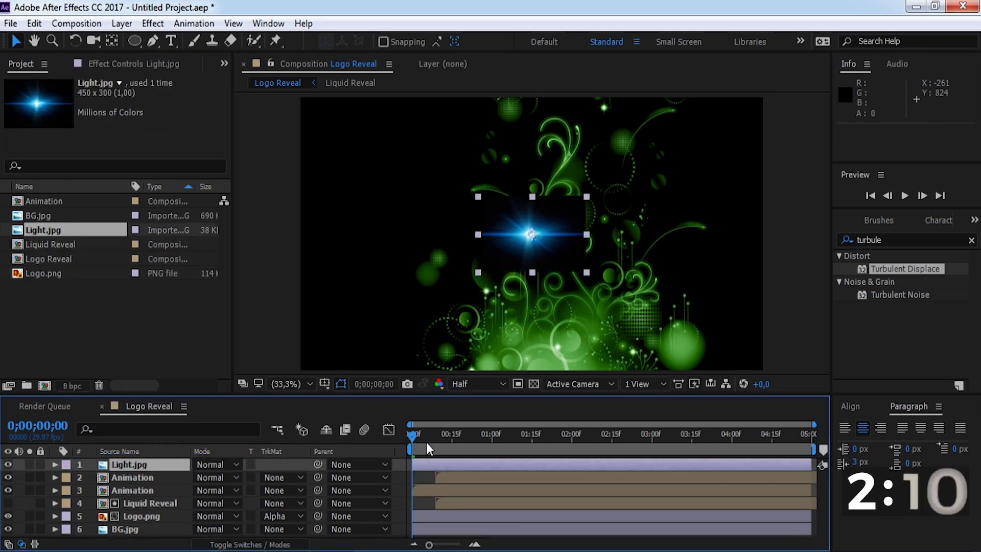
- Blend Light.jpg in Screen mode and set Opacity and Rotation keyframes at 0;00;00;00
{"action": "left_click", "coordinate": [230, 461]}
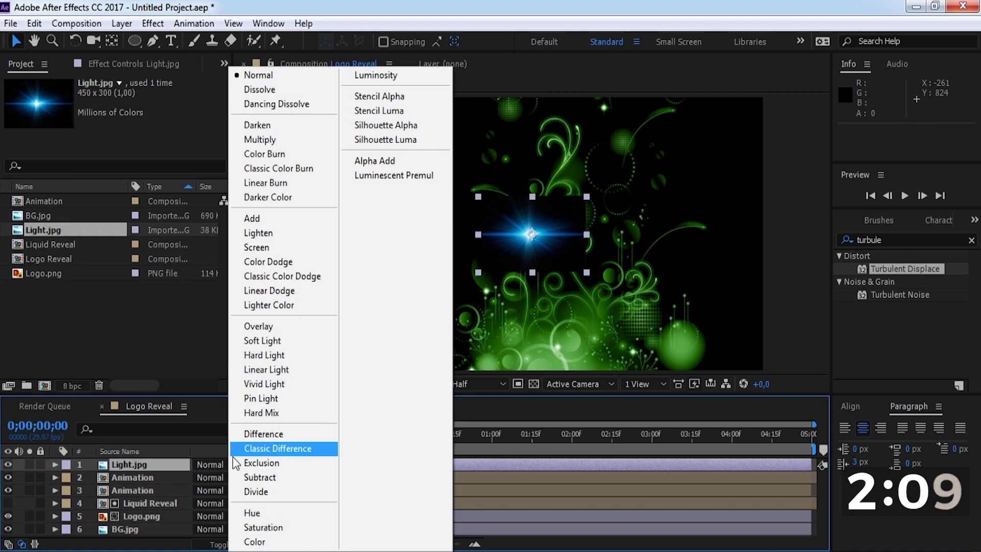
{"action": "left_click", "coordinate": [266, 249]}
{"action": "key", "text": "t"}
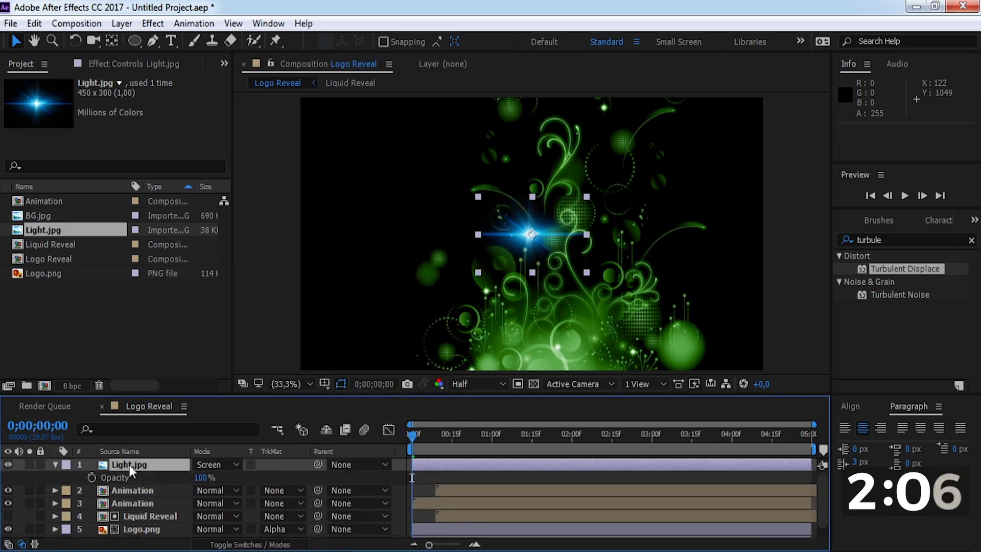
{"action": "left_click", "coordinate": [93, 479]}
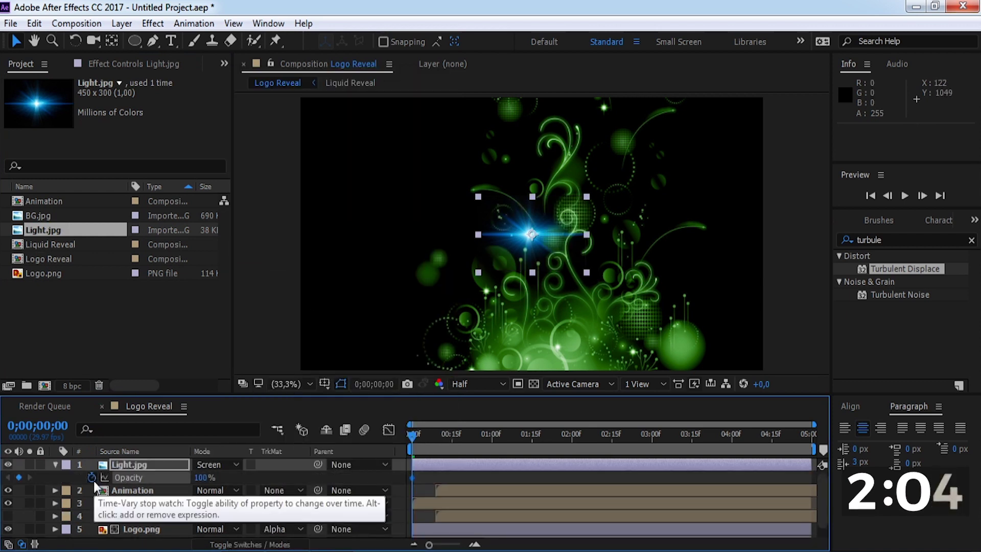
{"action": "key", "text": "r"}
{"action": "left_click", "coordinate": [92, 478]}
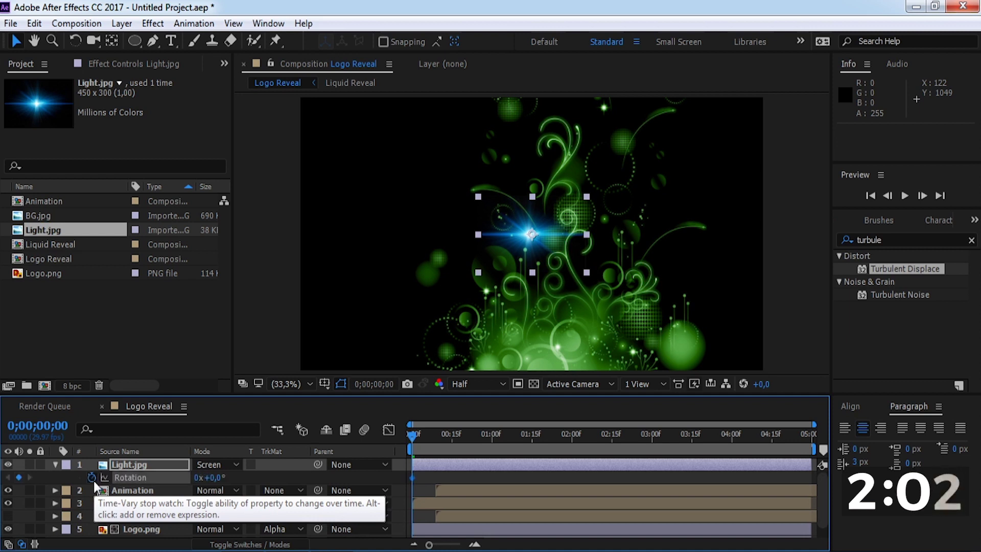
{"action": "key", "text": "r"}
{"action": "key", "text": "u"}
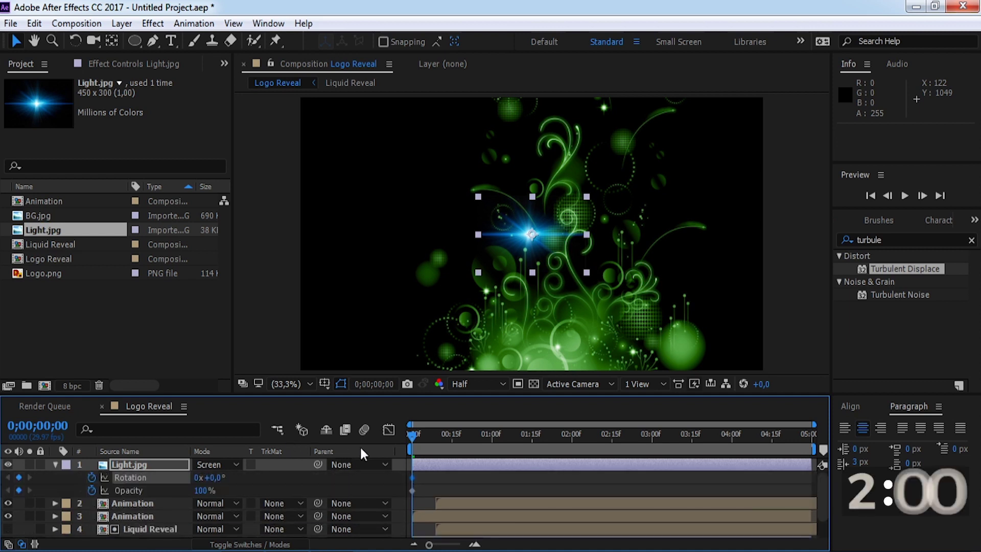
{"action": "left_click", "coordinate": [201, 490]}
- Keyframe the light's Opacity at 0% on the first frame and 100% at frame 4
{"action": "type", "text": "0"}
{"action": "key", "text": "Return"}
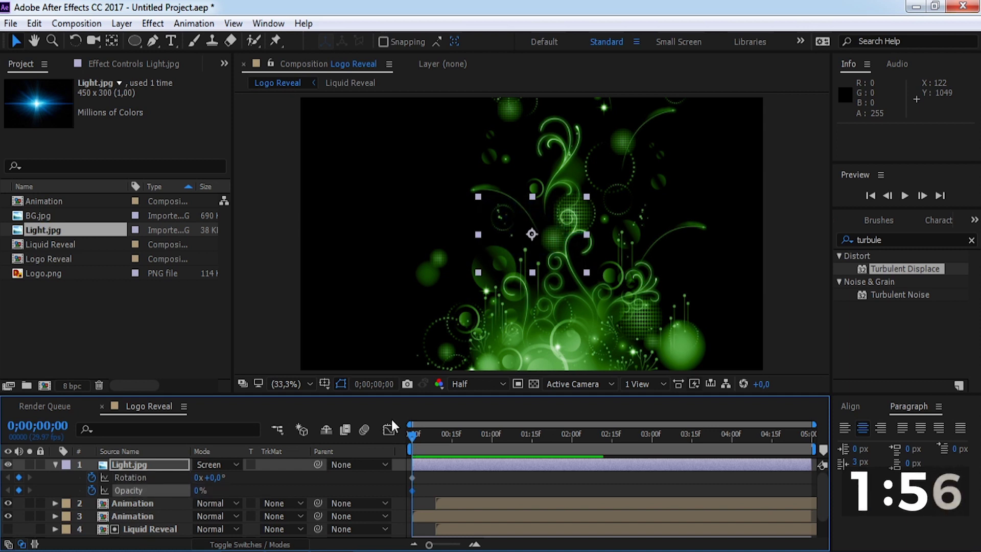
{"action": "left_click_drag", "start_coordinate": [409, 437], "coordinate": [422, 443]}
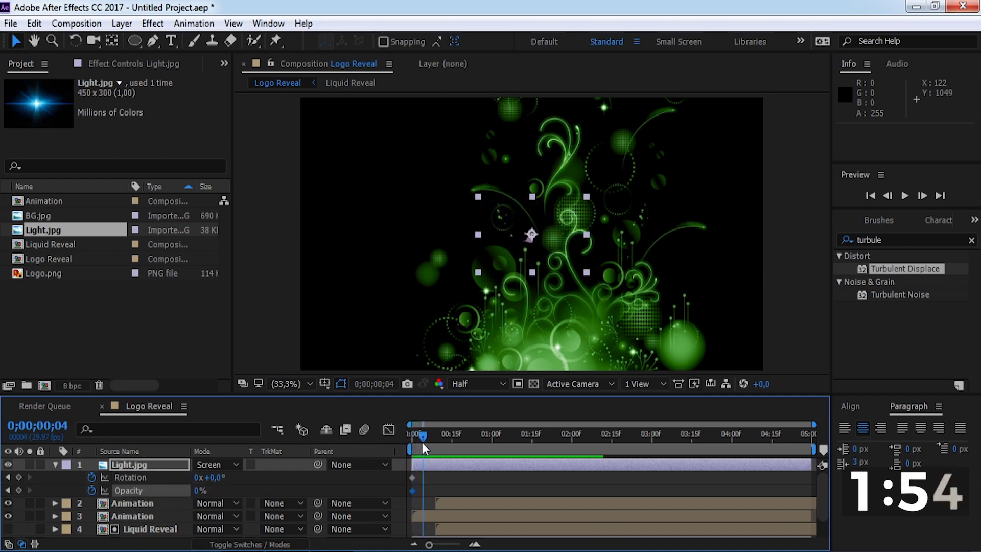
{"action": "key", "text": "F2"}
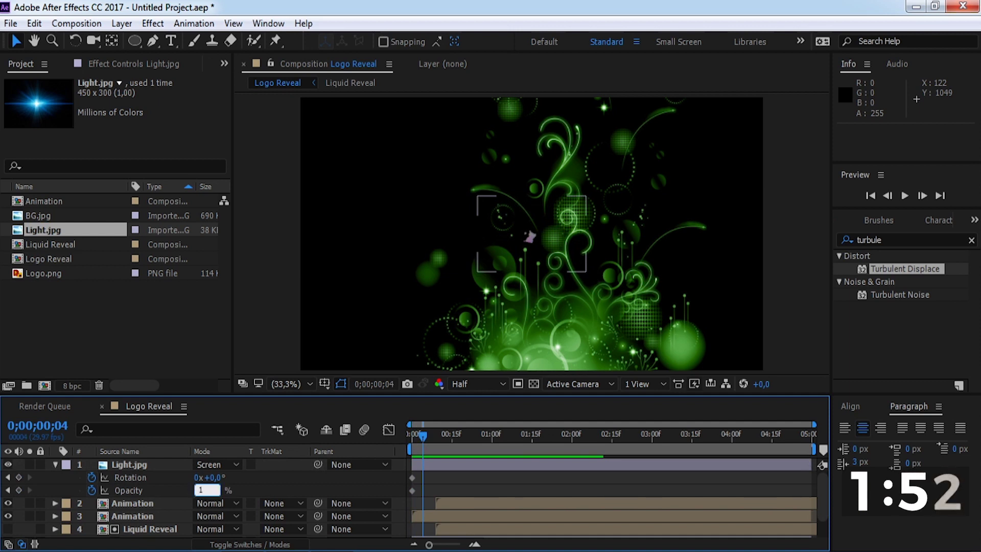
{"action": "type", "text": "100"}
{"action": "key", "text": "Return"}
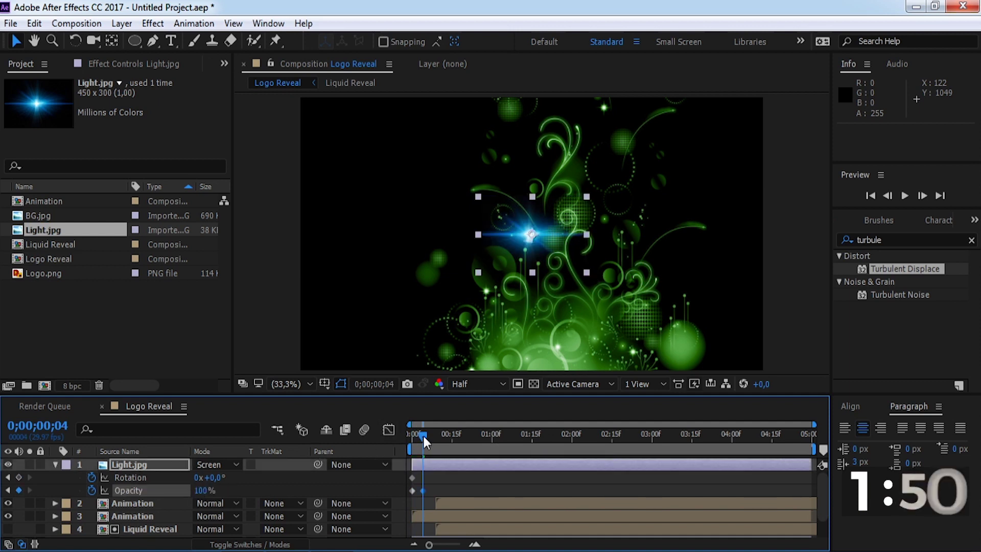
- Rotate the light to -21° at the start, hold full opacity at 1;04, and rotate to +28° at 1;14
{"action": "left_click_drag", "start_coordinate": [422, 434], "coordinate": [402, 437]}
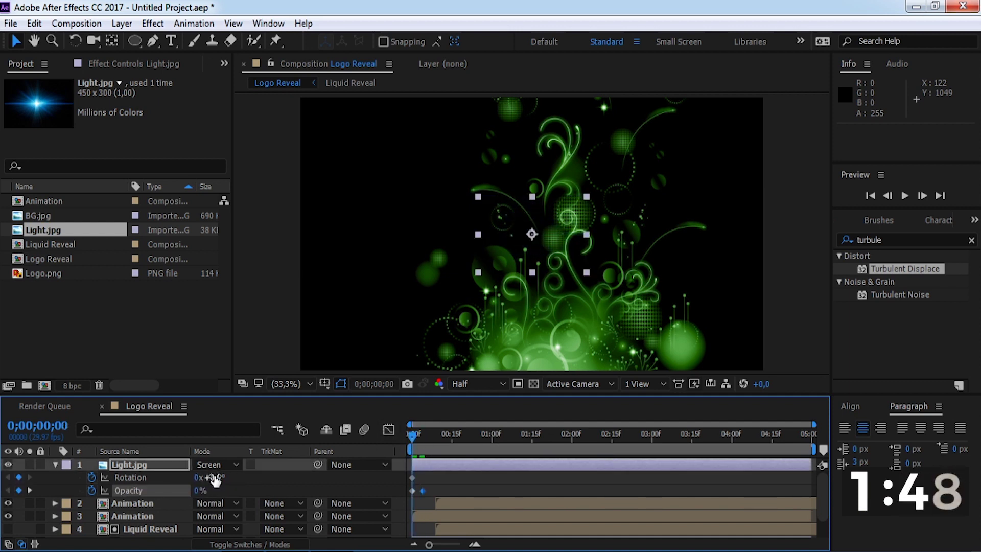
{"action": "left_click_drag", "start_coordinate": [200, 477], "coordinate": [199, 477]}
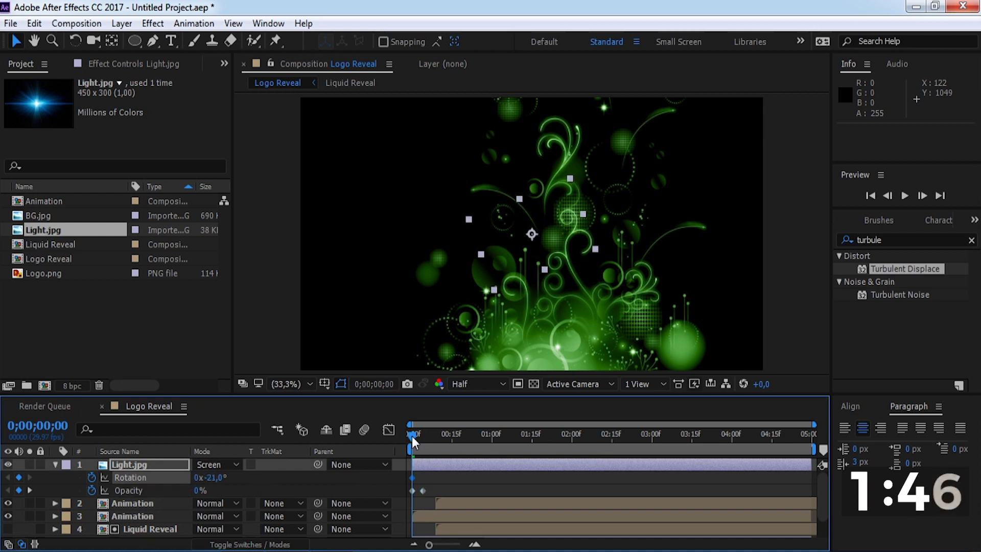
{"action": "left_click_drag", "start_coordinate": [412, 436], "coordinate": [505, 443]}
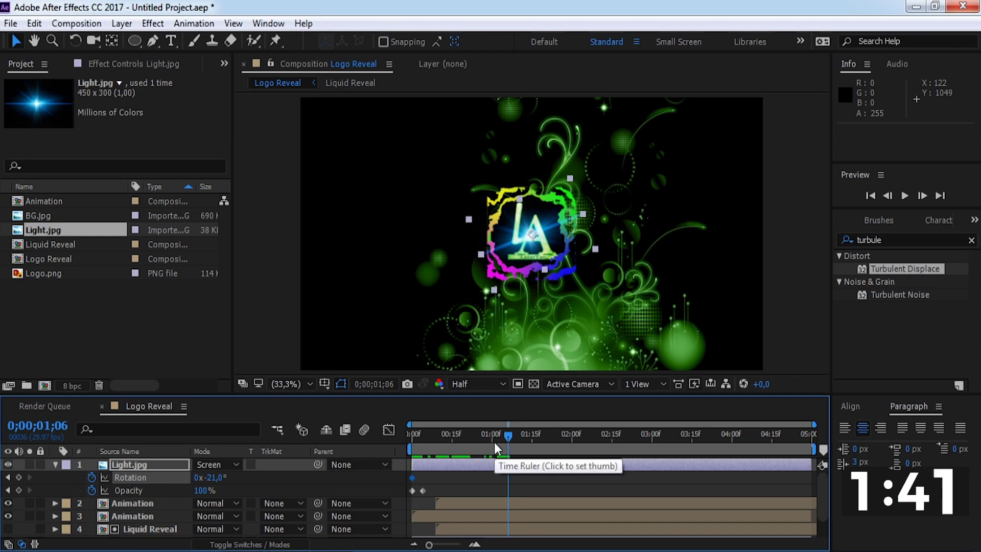
{"action": "left_click_drag", "start_coordinate": [508, 438], "coordinate": [503, 437]}
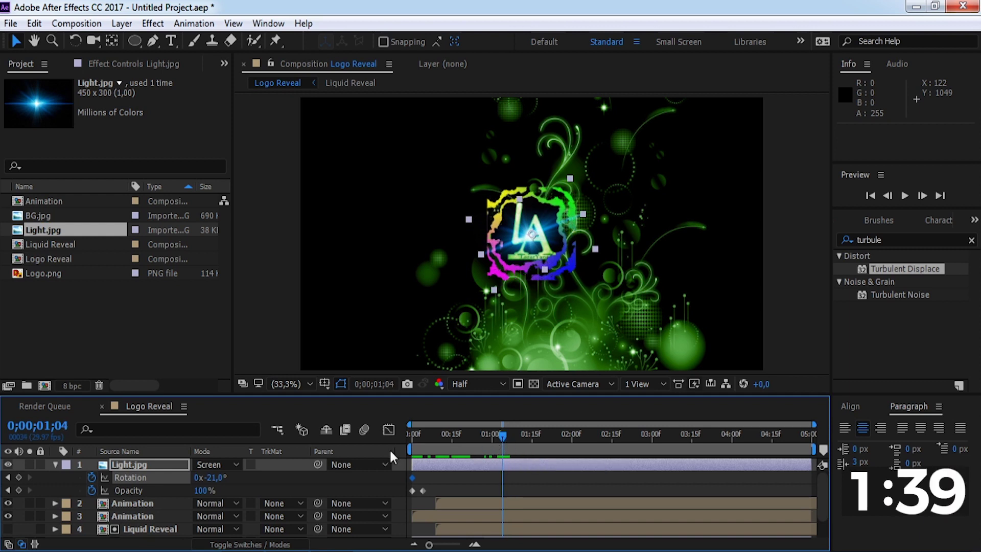
{"action": "left_click", "coordinate": [19, 490]}
{"action": "left_click_drag", "start_coordinate": [503, 436], "coordinate": [525, 439]}
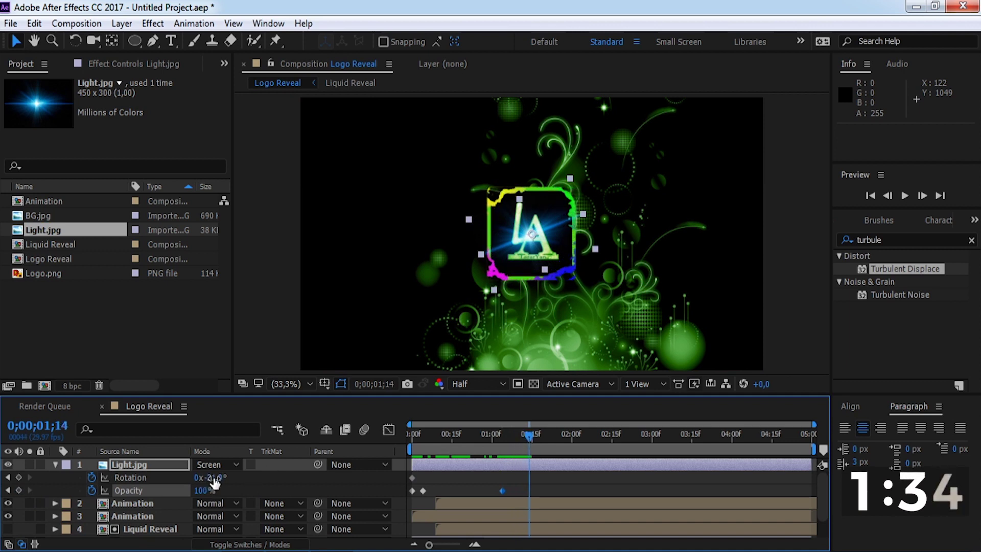
{"action": "left_click_drag", "start_coordinate": [213, 483], "coordinate": [253, 485]}
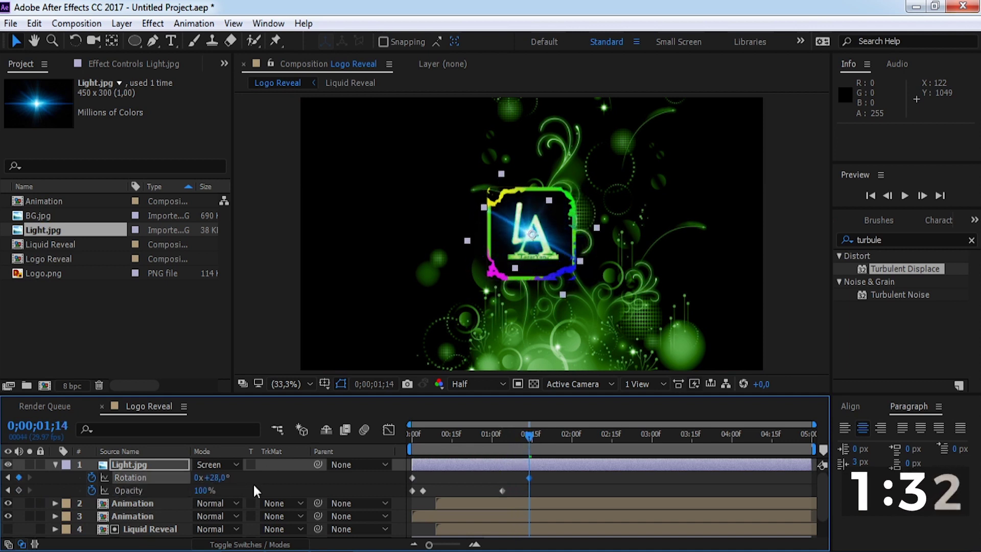
- Fade the light's Opacity to 0% at 1;14 and preview the animation
{"action": "left_click", "coordinate": [203, 490]}
{"action": "type", "text": "0"}
{"action": "key", "text": "Return"}
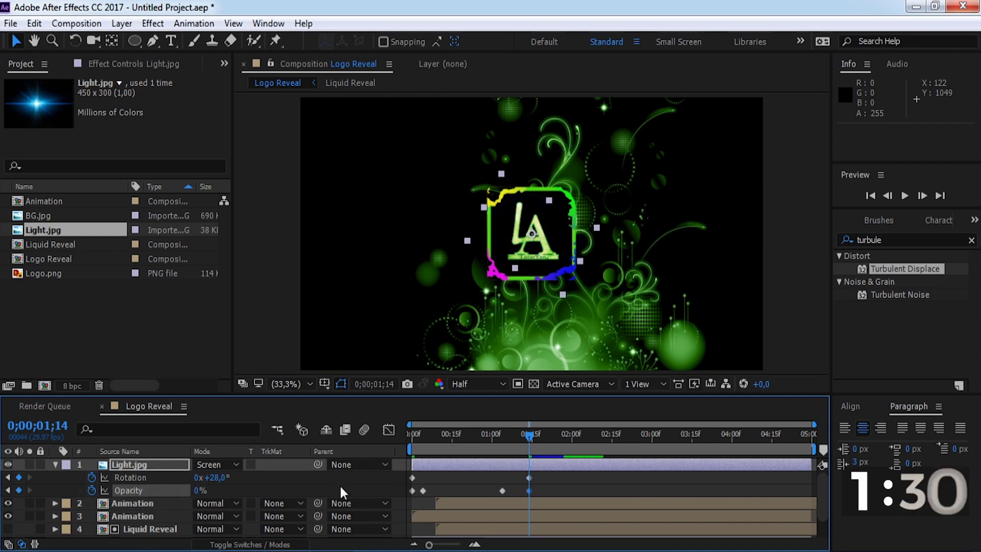
{"action": "key", "text": "Home"}
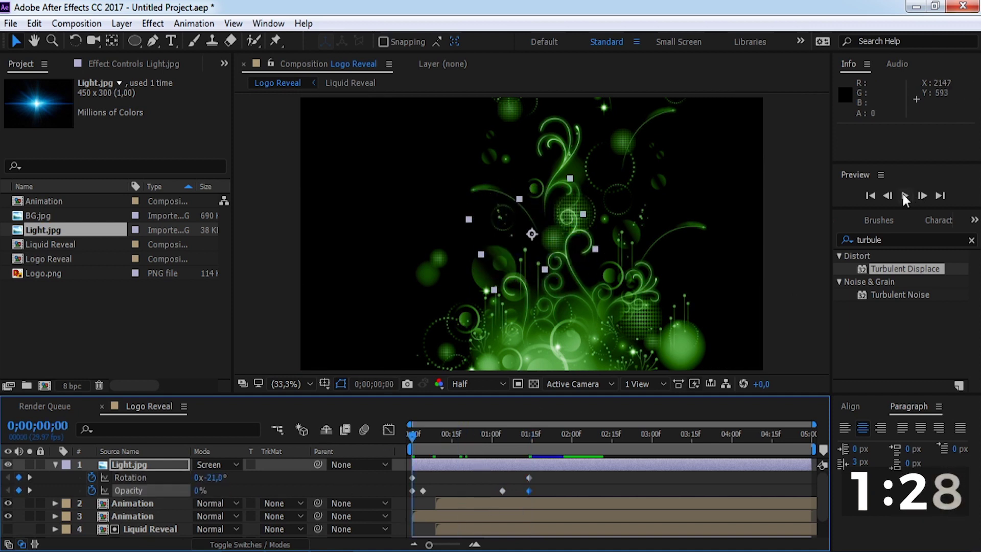
{"action": "left_click", "coordinate": [903, 194]}
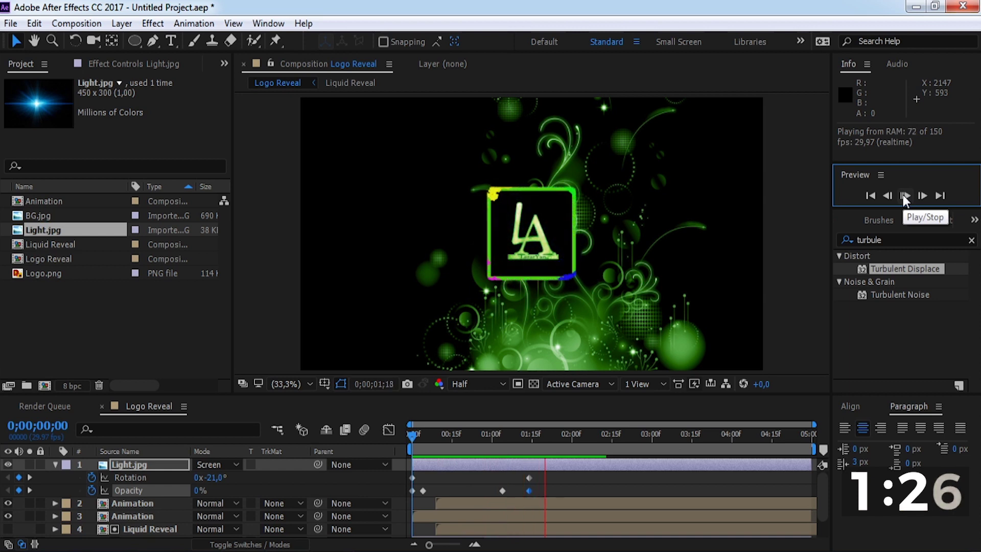
{"action": "left_click", "coordinate": [903, 195]}
{"action": "left_click", "coordinate": [55, 464]}
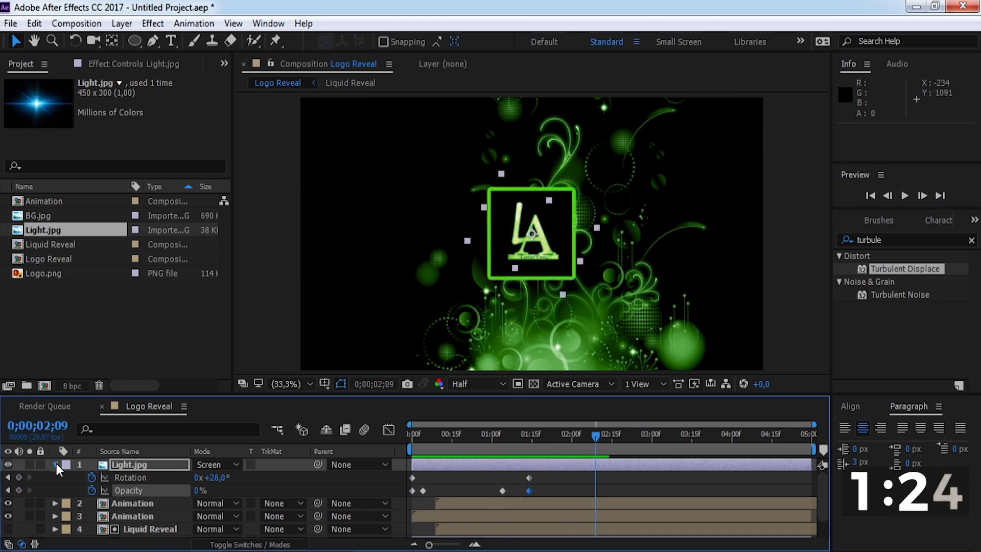
- Apply the Glow effect from Effects & Presets to the Animation layer
{"action": "left_click", "coordinate": [147, 478]}
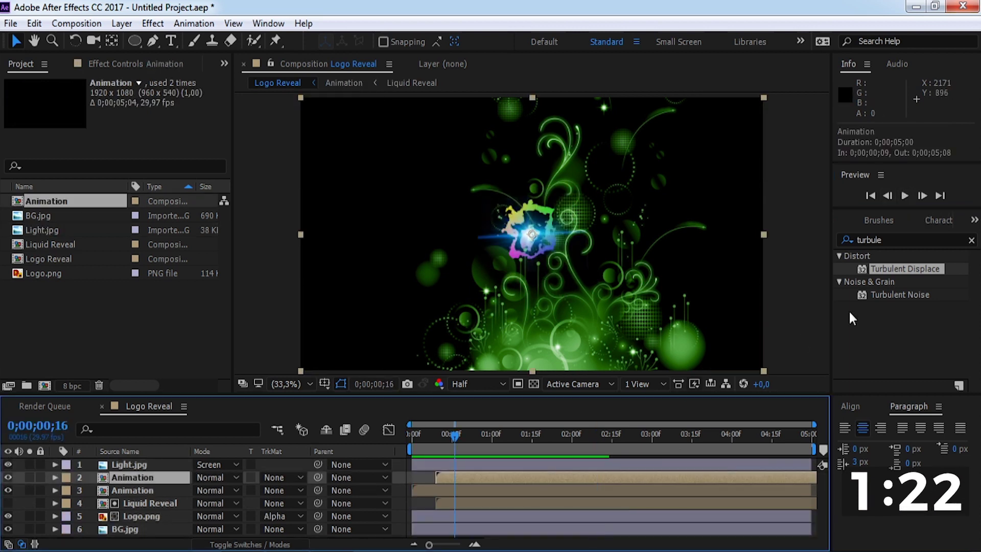
{"action": "left_click", "coordinate": [916, 235]}
{"action": "type", "text": "glow"}
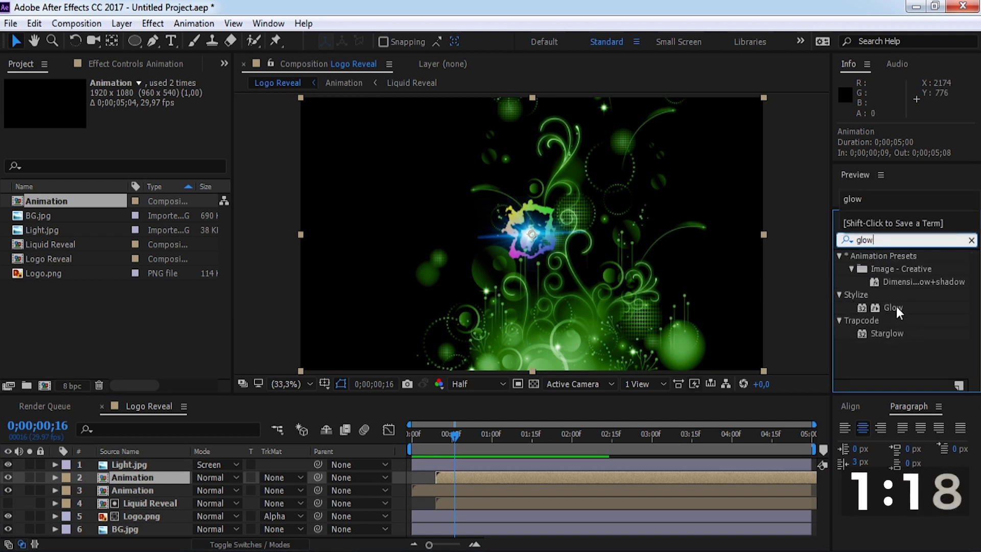
{"action": "left_click_drag", "start_coordinate": [896, 309], "coordinate": [144, 479]}
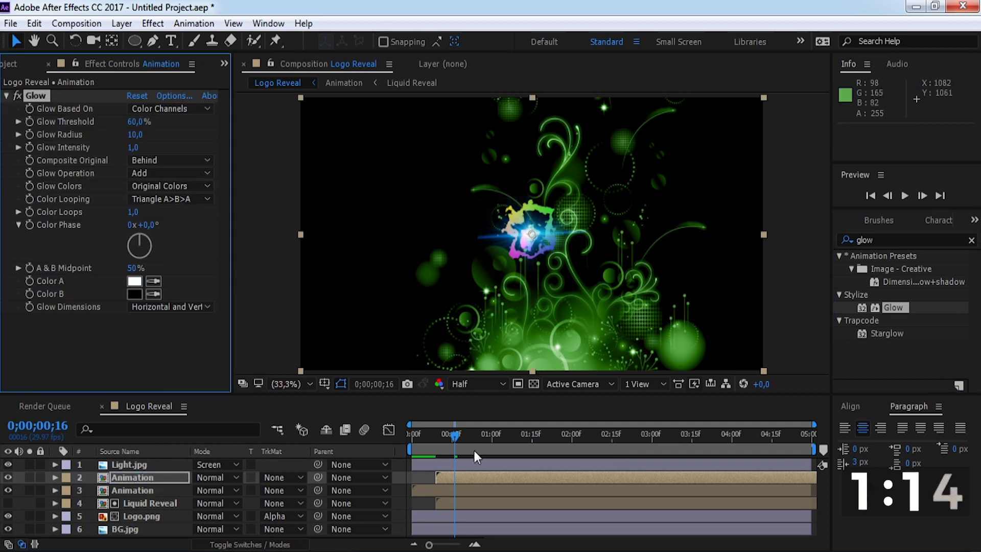
{"action": "left_click", "coordinate": [523, 439]}
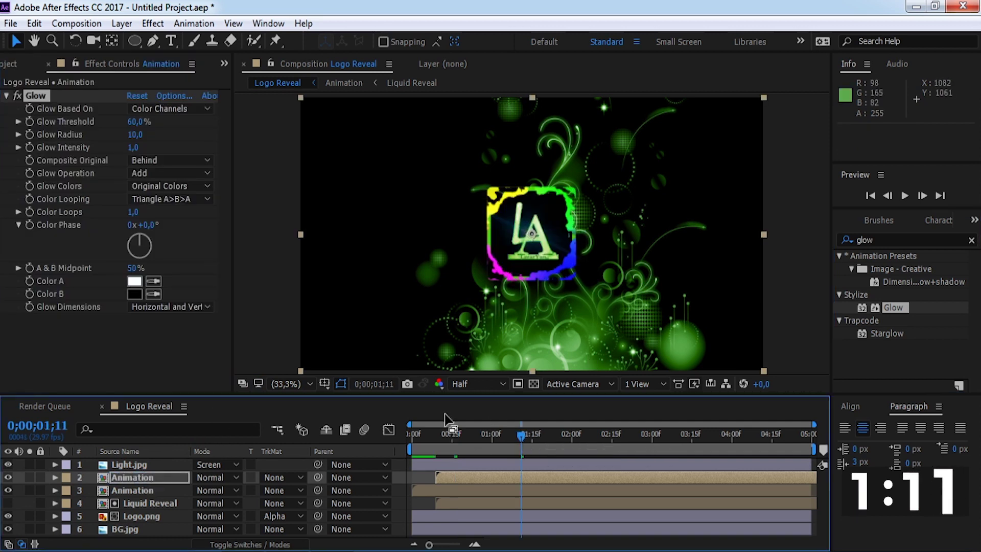
- Set the Glow Threshold to 40%, Radius to 25 and Intensity to 4
{"action": "left_click", "coordinate": [140, 122]}
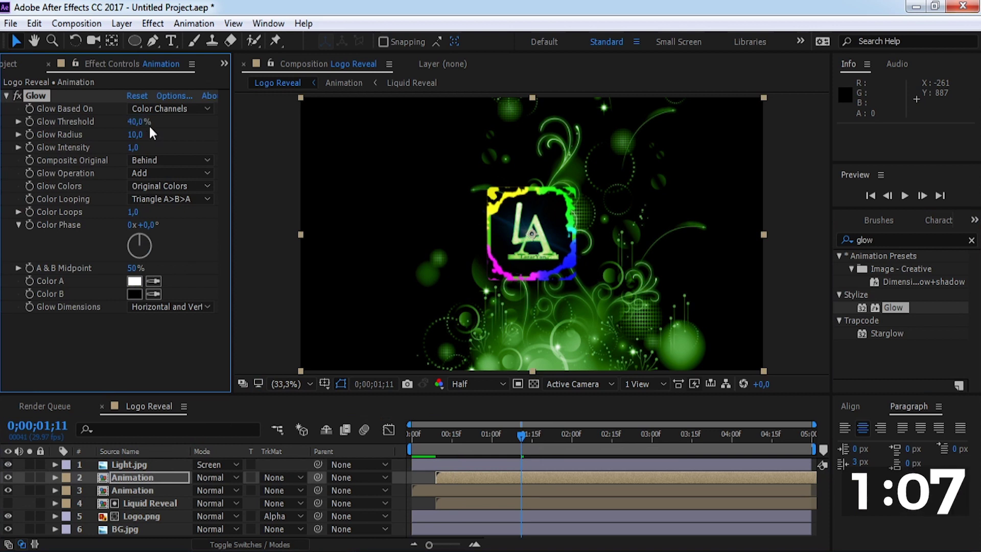
{"action": "key", "text": "Return"}
{"action": "left_click", "coordinate": [134, 136]}
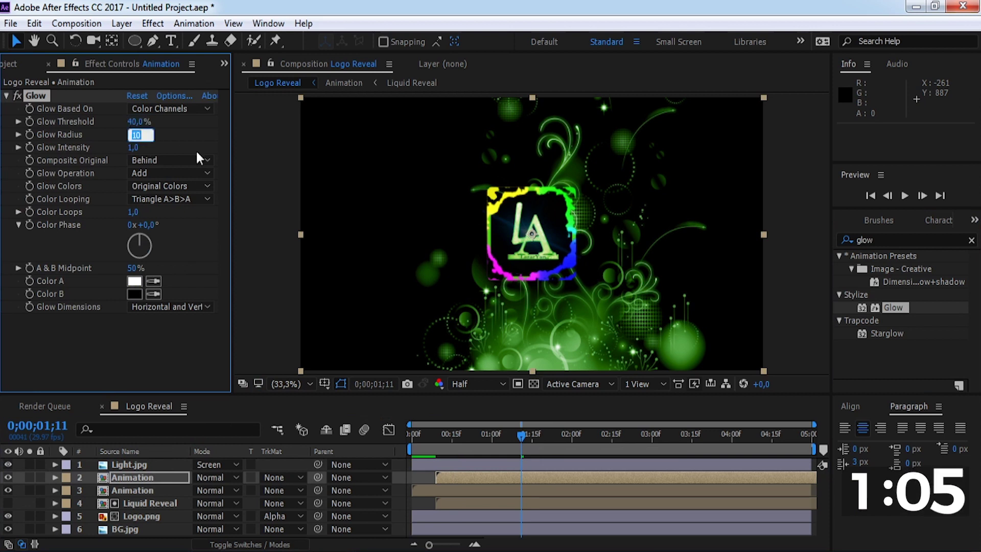
{"action": "type", "text": "25"}
{"action": "key", "text": "Return"}
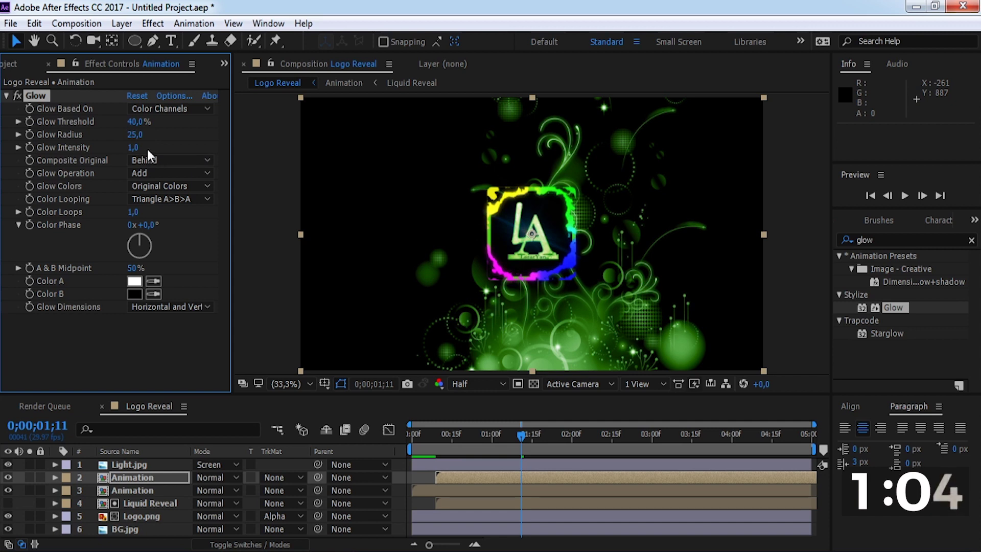
{"action": "left_click", "coordinate": [132, 147]}
{"action": "type", "text": "4"}
{"action": "key", "text": "Return"}
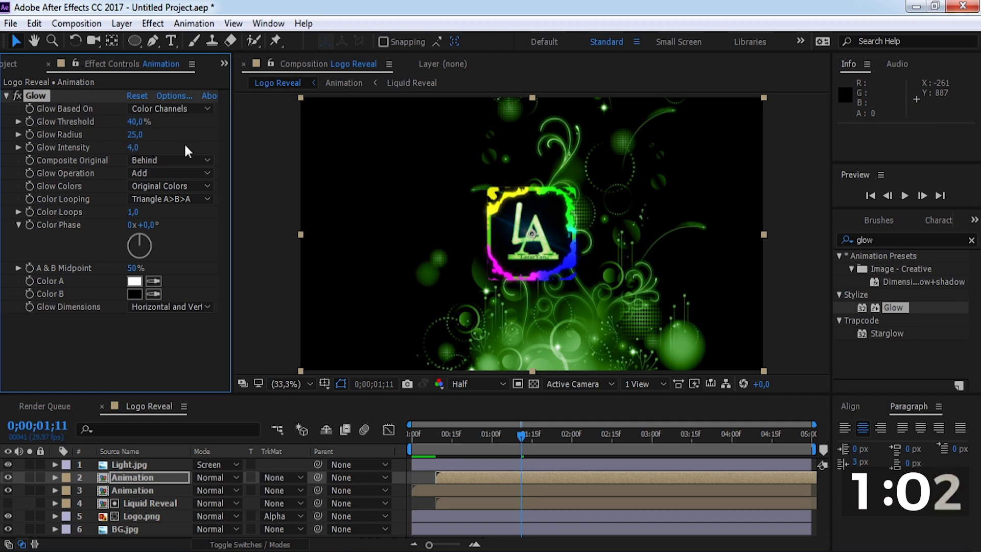
{"action": "left_click", "coordinate": [140, 466]}
- Pre-compose all six layers into a new composition named All
{"action": "key", "text": "ctrl+a"}
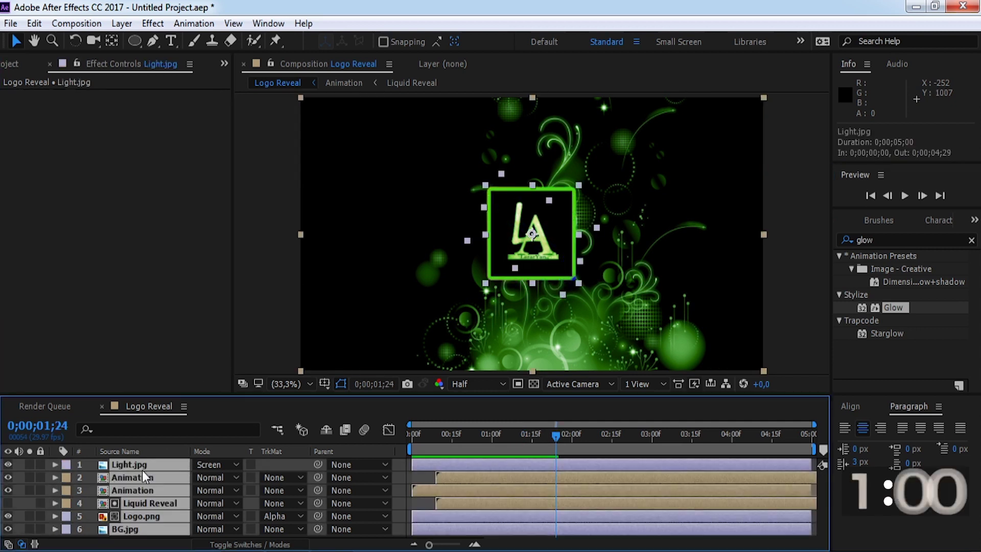
{"action": "right_click", "coordinate": [177, 499]}
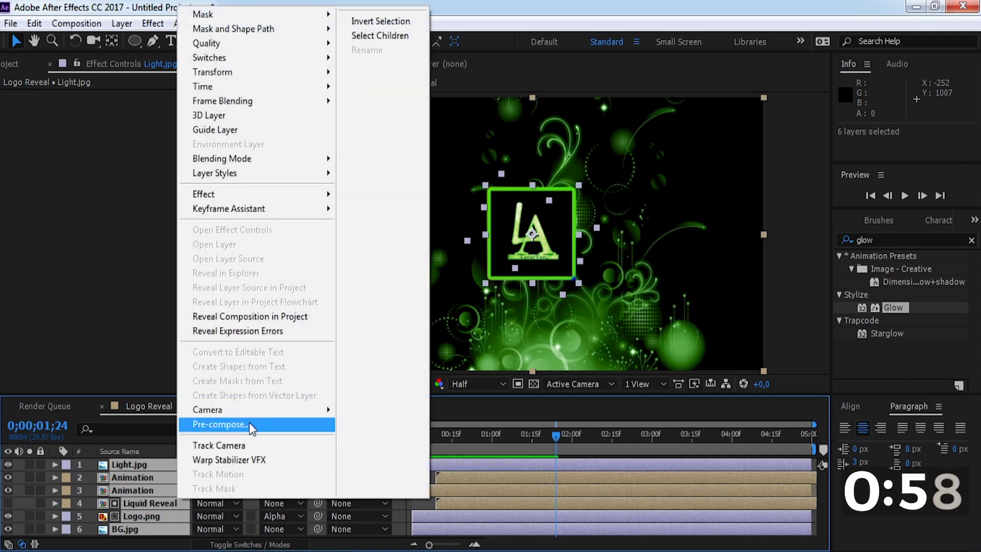
{"action": "left_click", "coordinate": [249, 424]}
{"action": "type", "text": "All"}
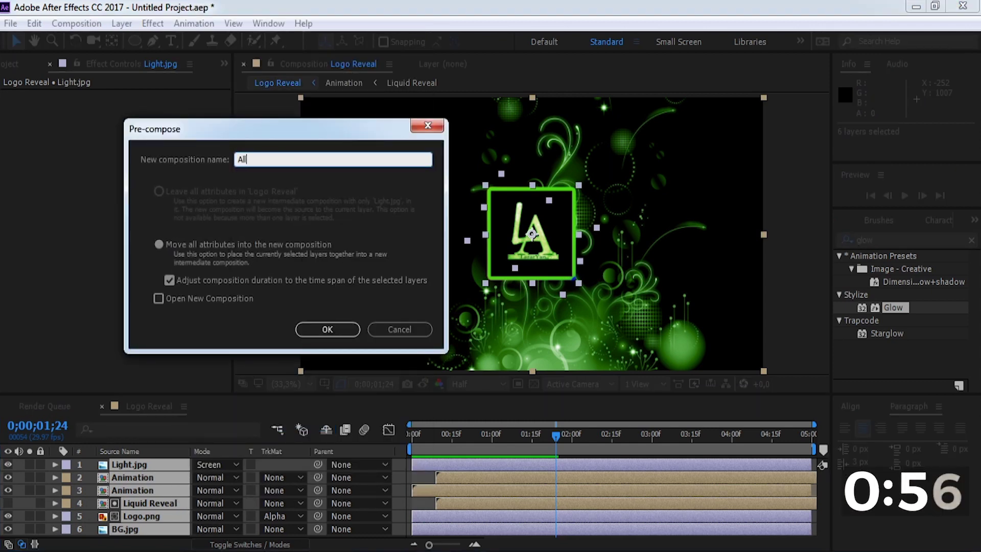
{"action": "left_click", "coordinate": [316, 332]}
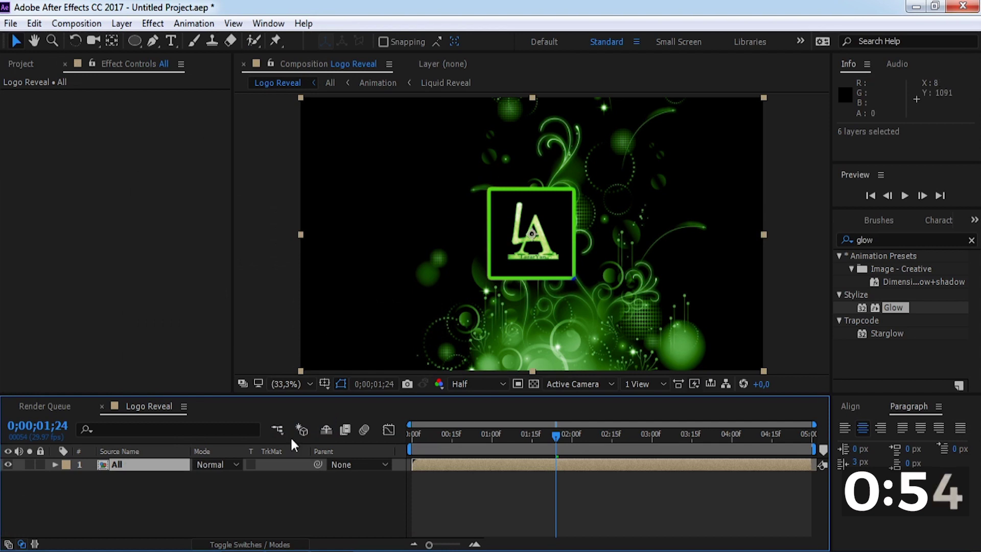
- Make the All layer 3D and add a new camera to the composition
{"action": "left_click", "coordinate": [249, 545]}
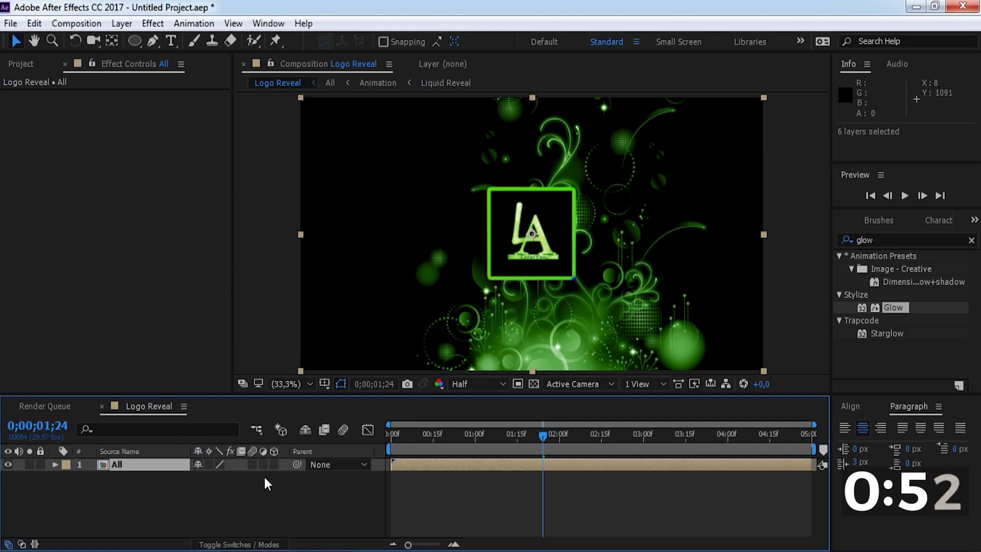
{"action": "left_click", "coordinate": [276, 465]}
{"action": "right_click", "coordinate": [130, 501]}
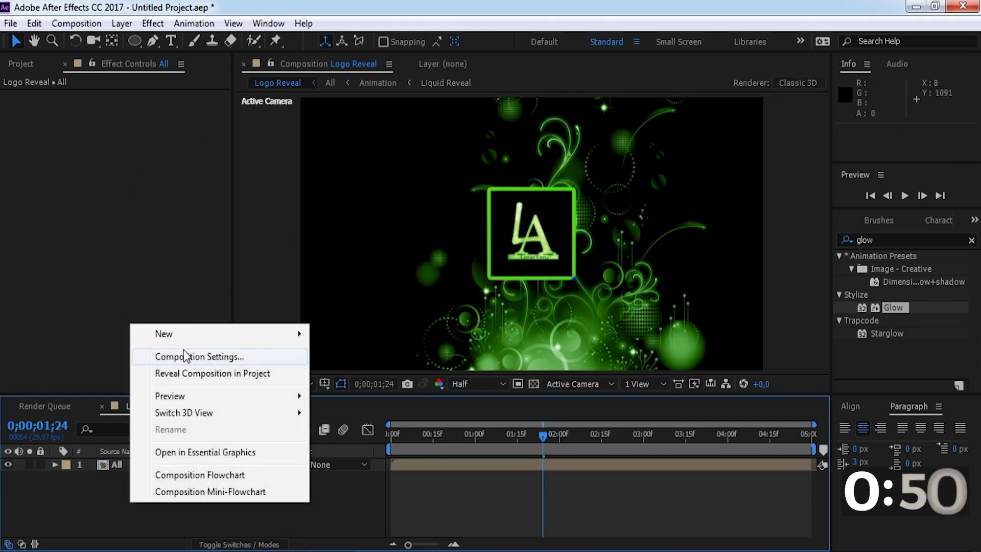
{"action": "mouse_move", "coordinate": [289, 332]}
{"action": "left_click", "coordinate": [353, 407]}
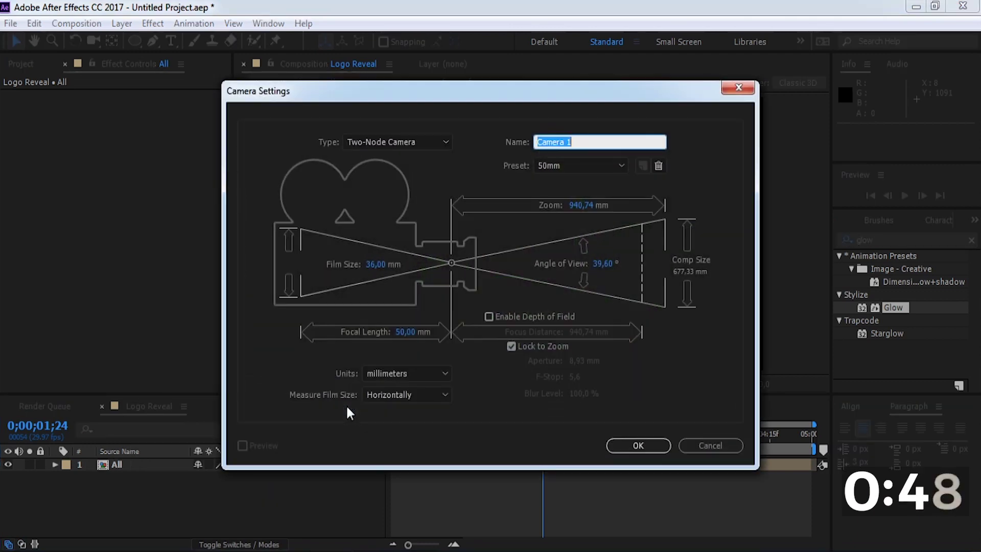
- Create Camera 1 and keyframe its Position depth at the start and around 1;13
{"action": "left_click", "coordinate": [638, 446]}
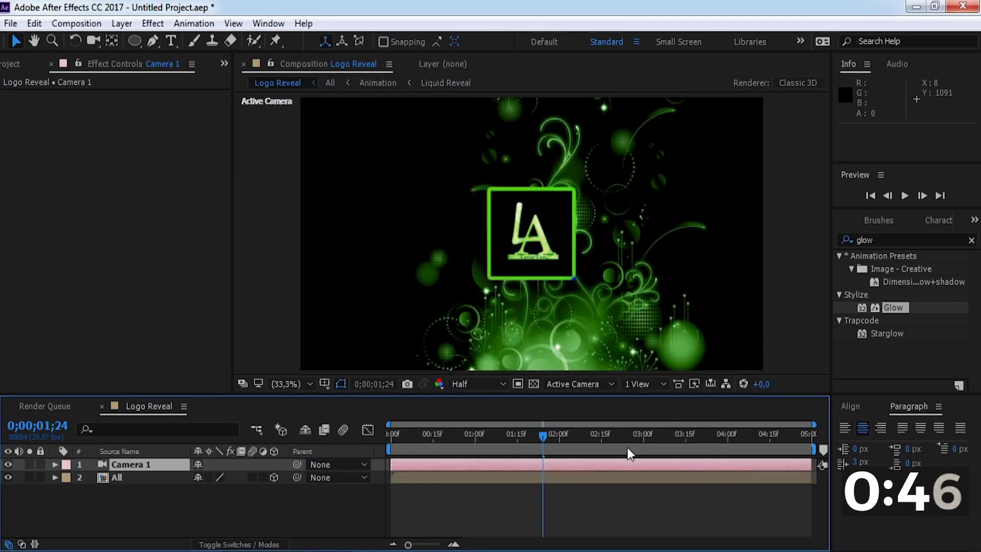
{"action": "left_click", "coordinate": [54, 464]}
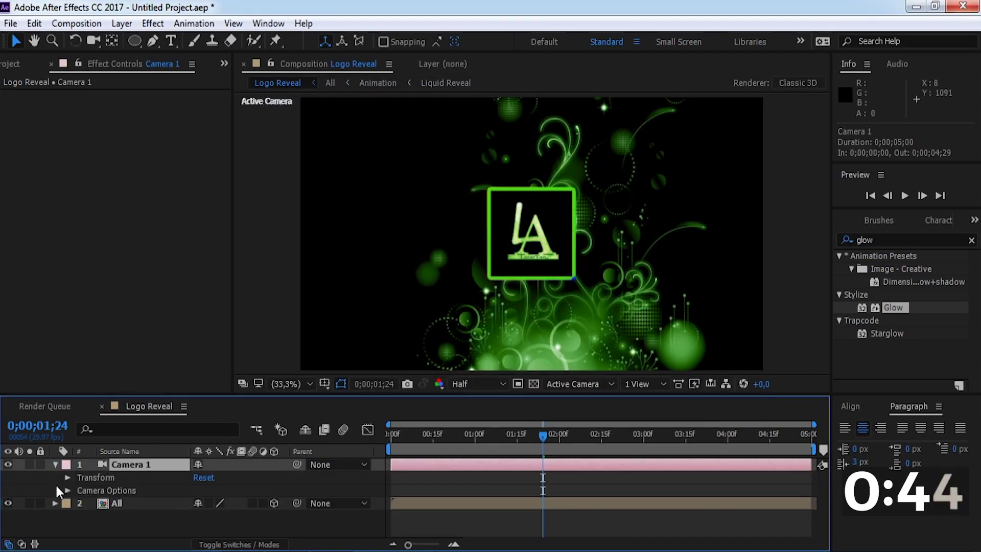
{"action": "left_click", "coordinate": [67, 479]}
{"action": "key", "text": "Home"}
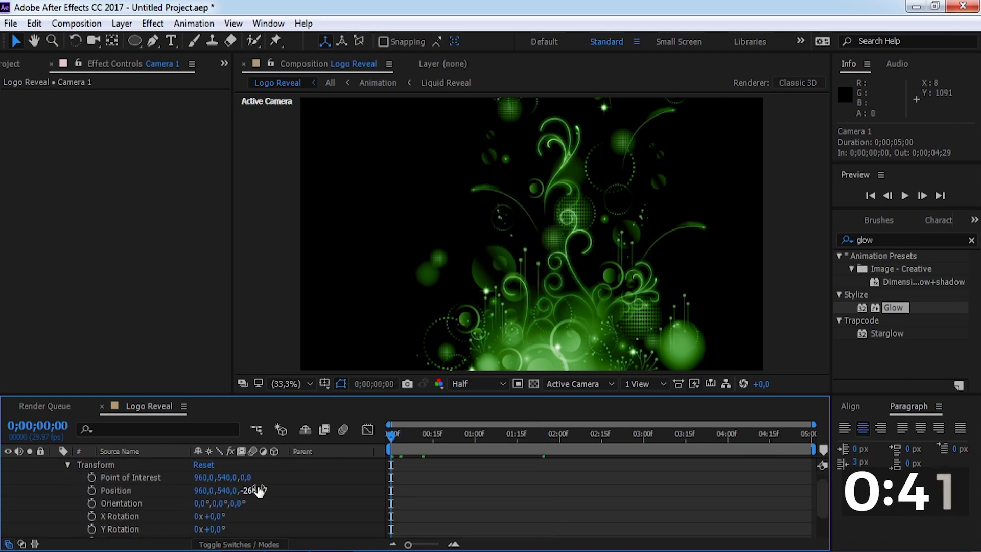
{"action": "left_click_drag", "start_coordinate": [256, 490], "coordinate": [682, 467]}
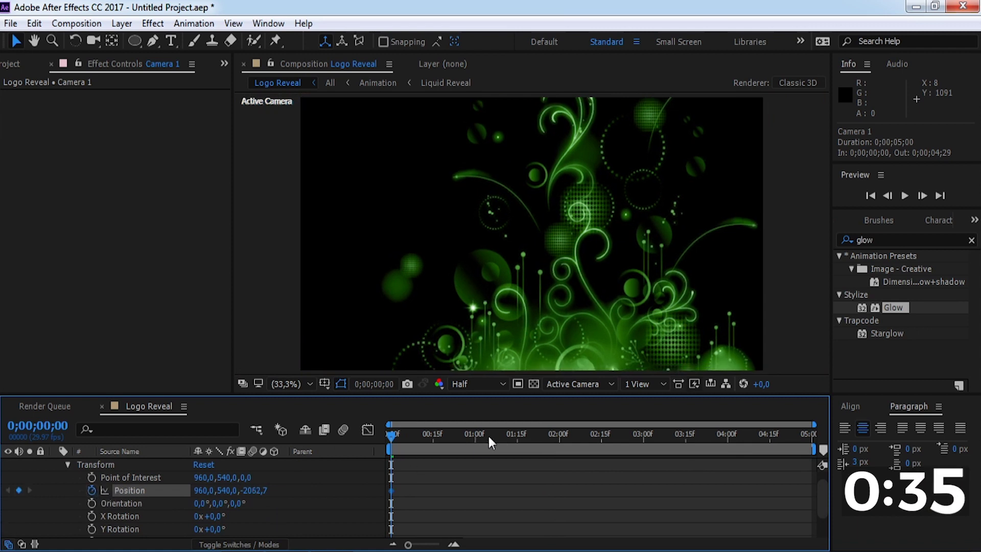
{"action": "left_click_drag", "start_coordinate": [498, 435], "coordinate": [511, 435]}
{"action": "left_click_drag", "start_coordinate": [251, 490], "coordinate": [49, 511]}
- Add a final camera Position keyframe at the end and Easy Ease the first two keyframes
{"action": "key", "text": "End"}
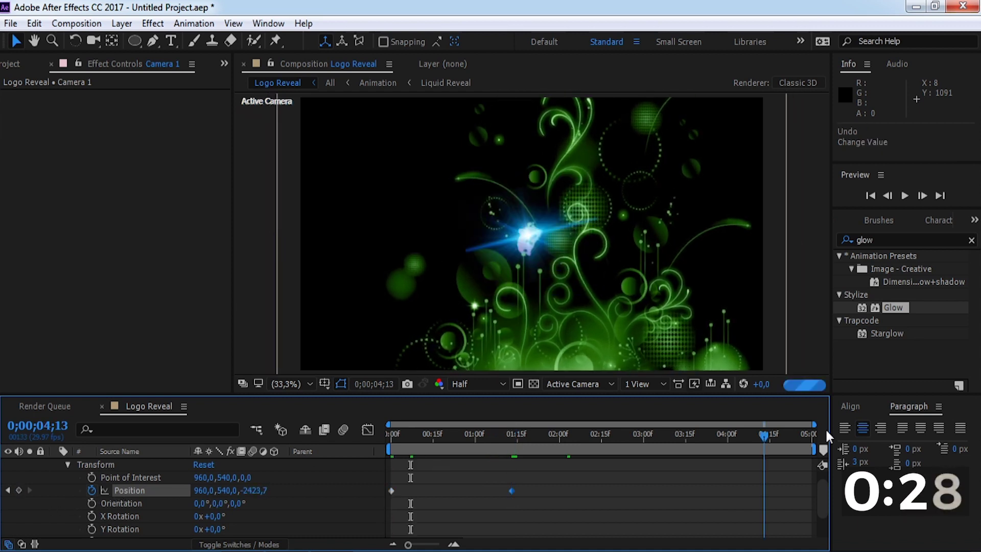
{"action": "left_click_drag", "start_coordinate": [247, 491], "coordinate": [70, 473]}
{"action": "left_click", "coordinate": [428, 435]}
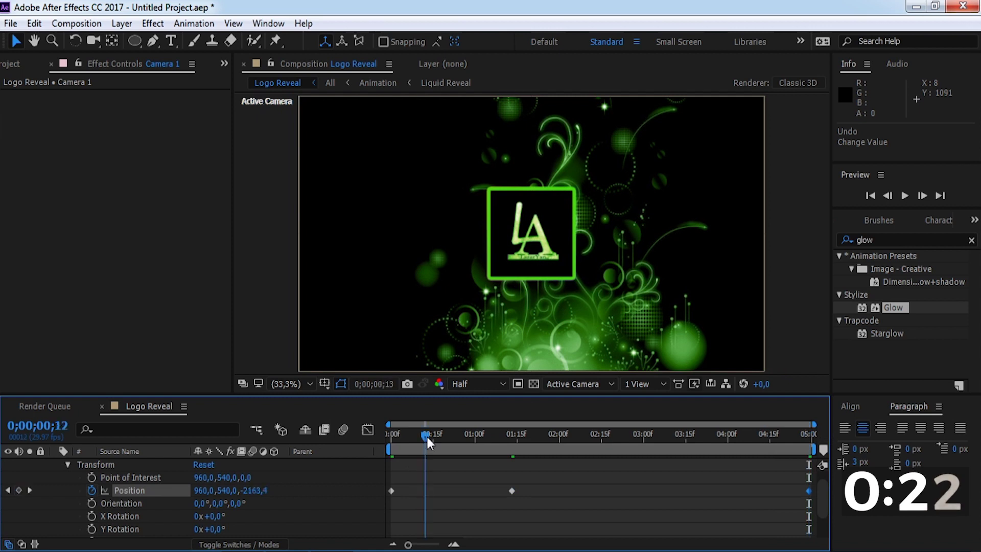
{"action": "key", "text": "space"}
{"action": "left_click", "coordinate": [391, 491]}
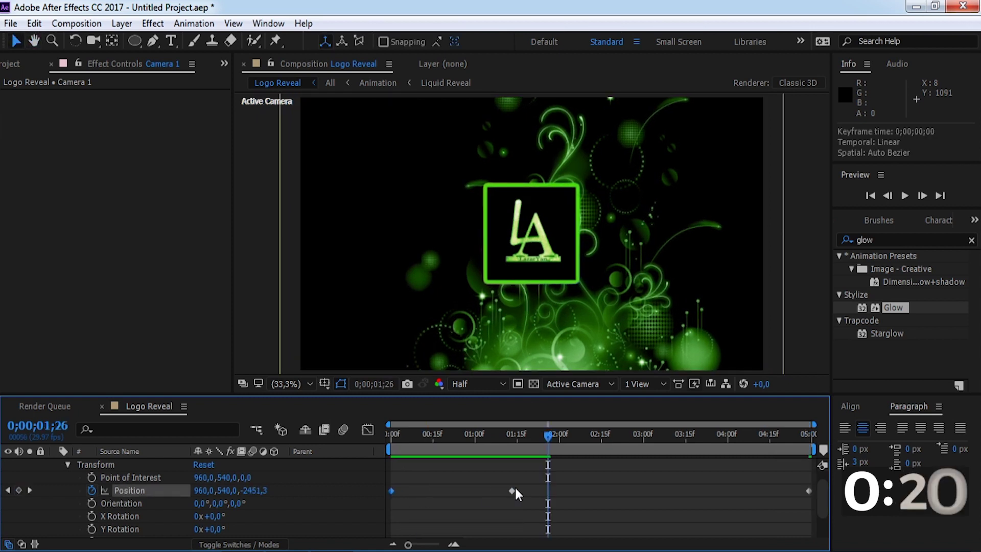
{"action": "left_click", "coordinate": [512, 491], "text": "shift"}
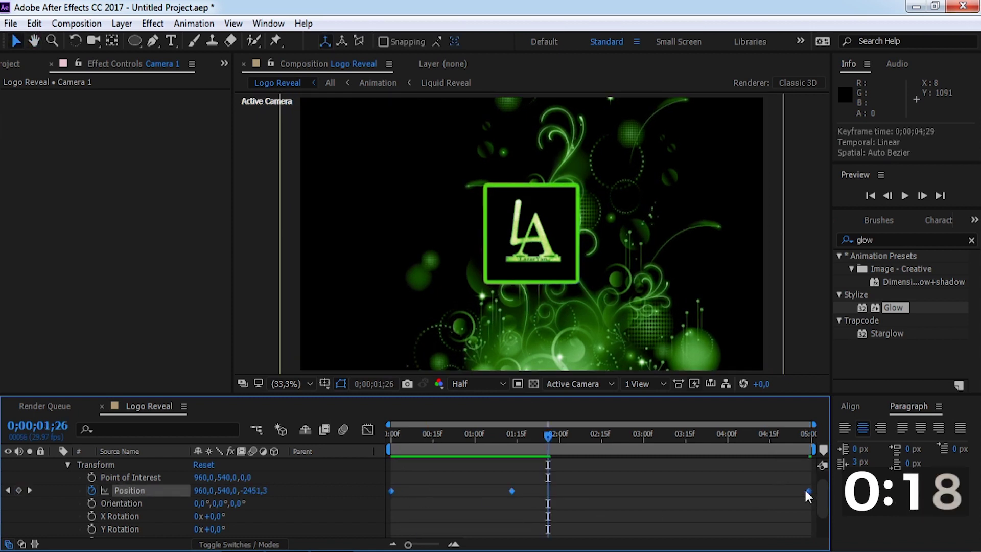
{"action": "right_click", "coordinate": [511, 490]}
{"action": "mouse_move", "coordinate": [572, 480]}
{"action": "left_click", "coordinate": [763, 387]}
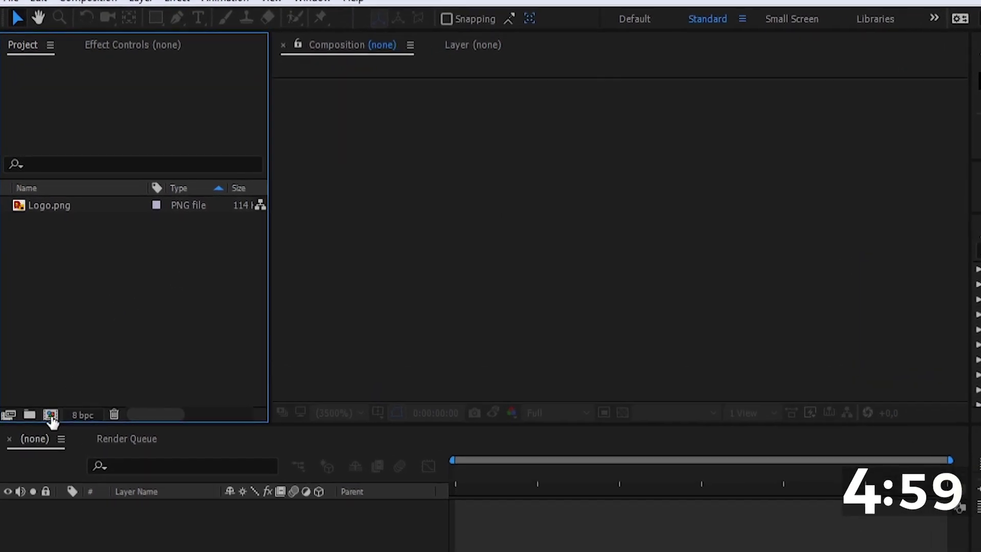
- Create a 10-second 1920×1080 composition named Logo Animation
{"action": "left_click", "coordinate": [48, 400]}
{"action": "type", "text": "Logo Animation"}
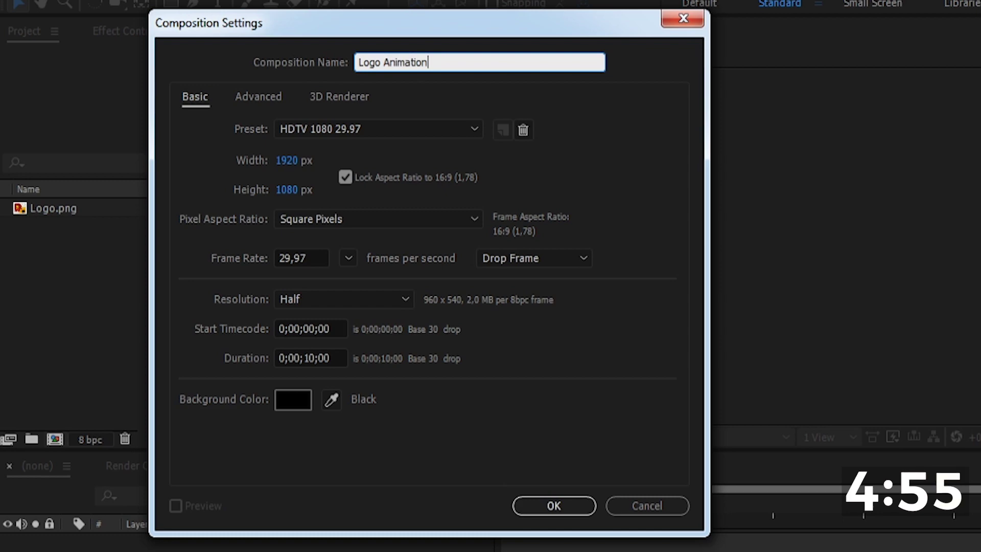
{"action": "left_click", "coordinate": [321, 157]}
{"action": "left_click", "coordinate": [302, 189]}
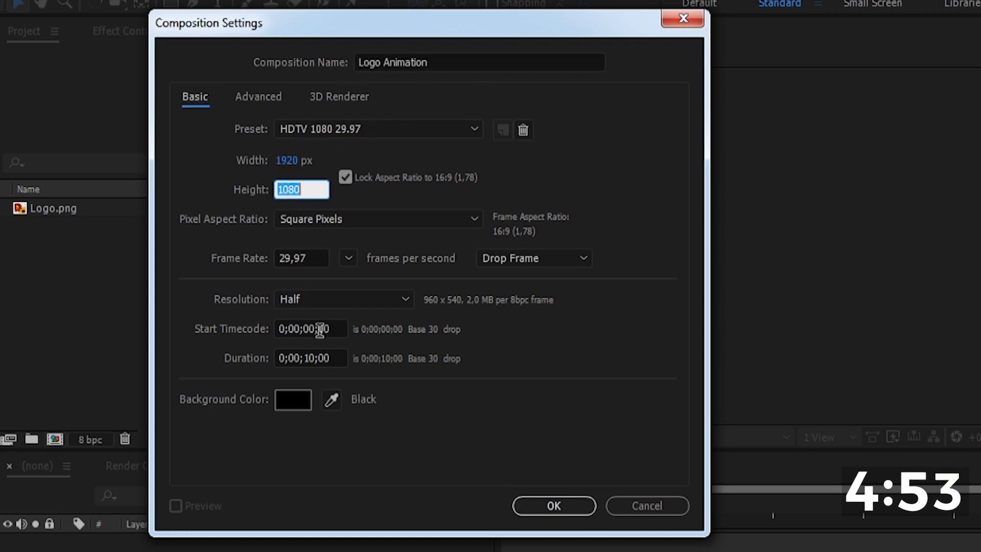
{"action": "left_click", "coordinate": [336, 358]}
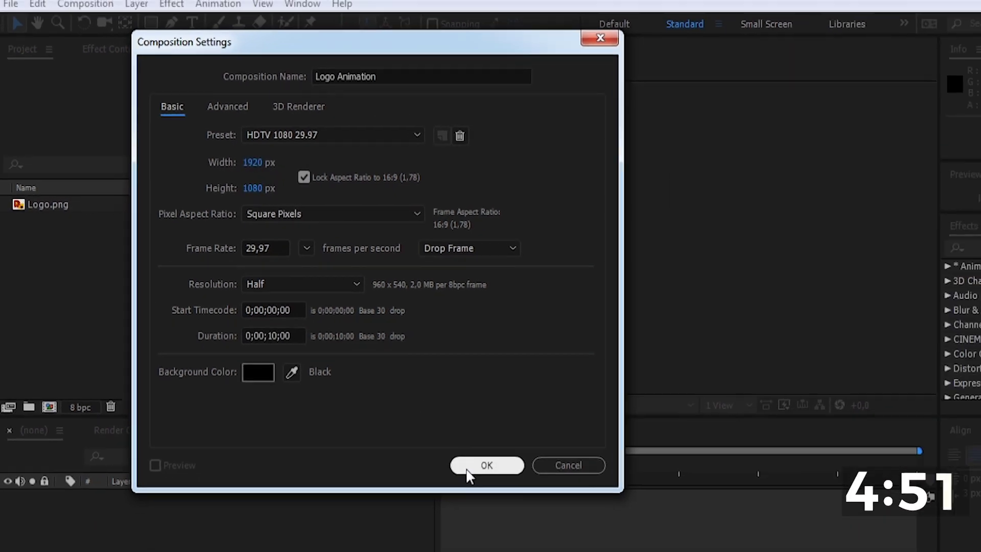
{"action": "left_click", "coordinate": [547, 507]}
- Add Logo.png to the composition, scale it to 70% and raise it to Y 397
{"action": "left_click_drag", "start_coordinate": [45, 216], "coordinate": [75, 480]}
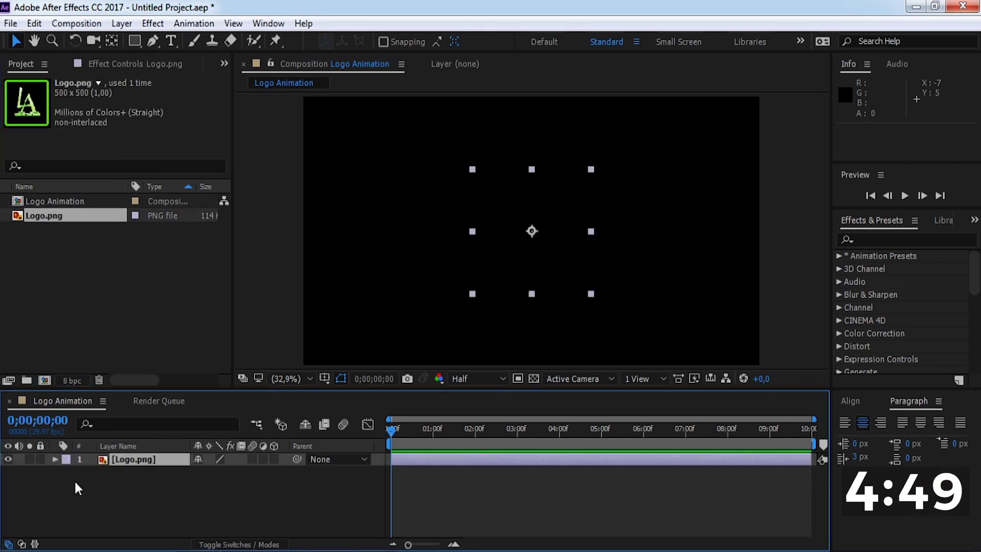
{"action": "key", "text": "s"}
{"action": "left_click", "coordinate": [217, 472]}
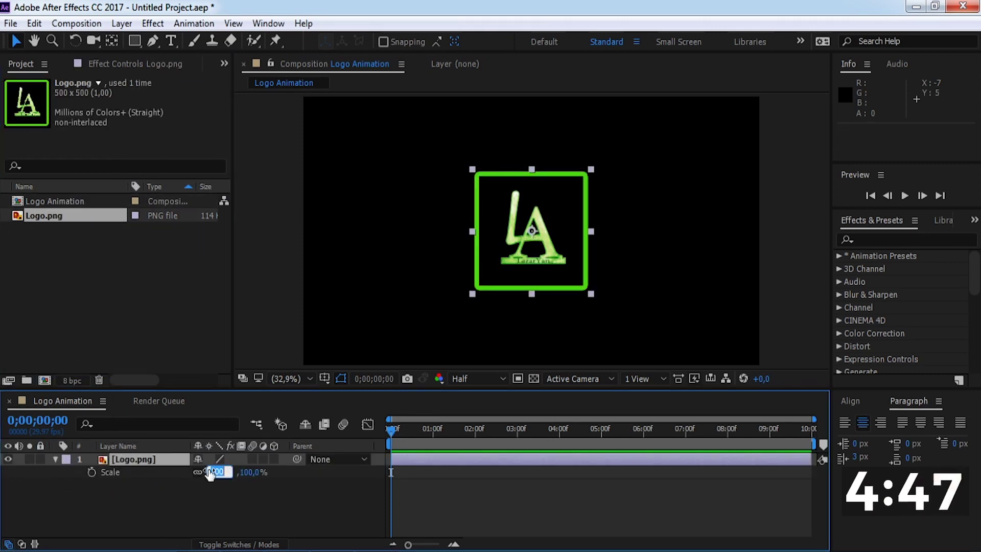
{"action": "type", "text": "70"}
{"action": "key", "text": "Return"}
{"action": "key", "text": "p"}
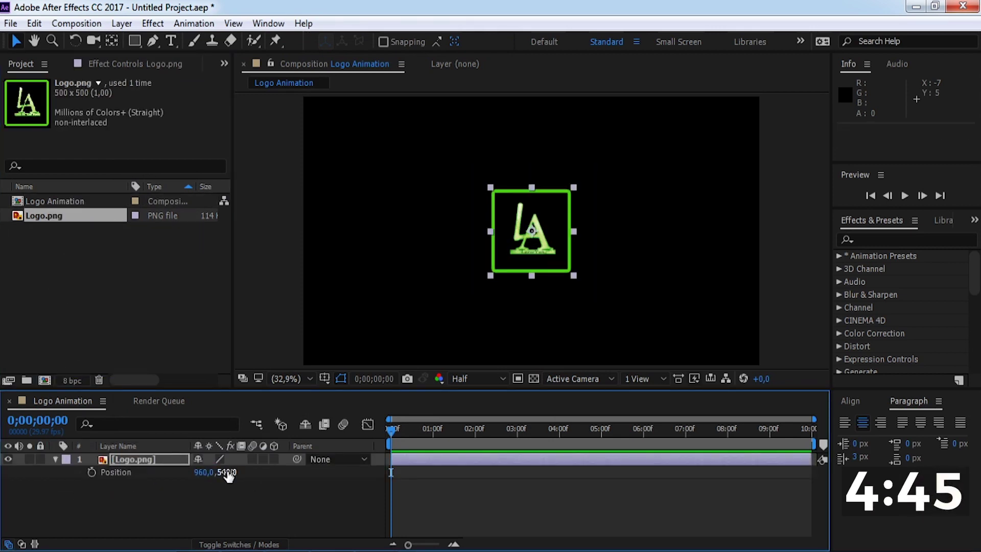
{"action": "left_click_drag", "start_coordinate": [227, 472], "coordinate": [98, 507]}
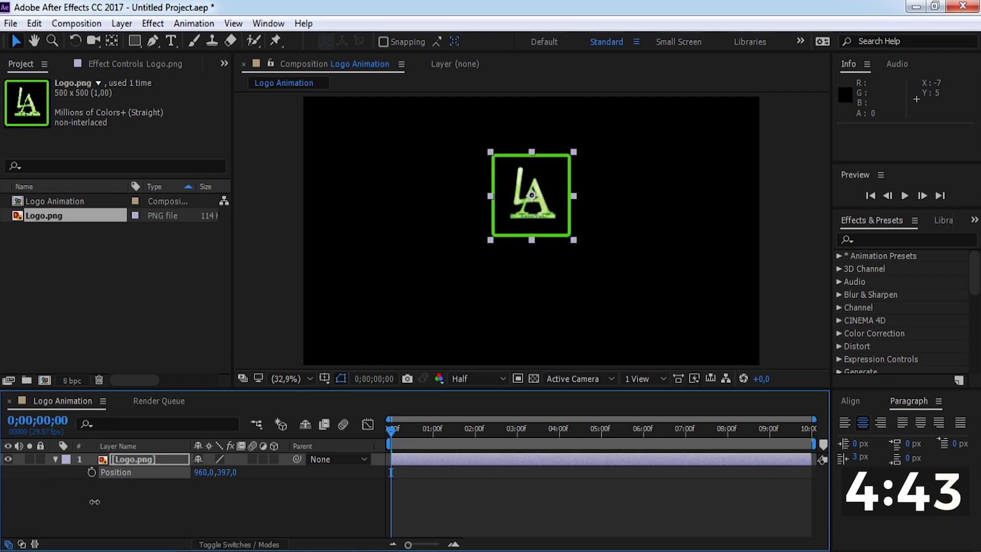
{"action": "left_click", "coordinate": [55, 460]}
- Pre-compose the logo layer as Logo, keeping its attributes, and duplicate it
{"action": "right_click", "coordinate": [127, 459]}
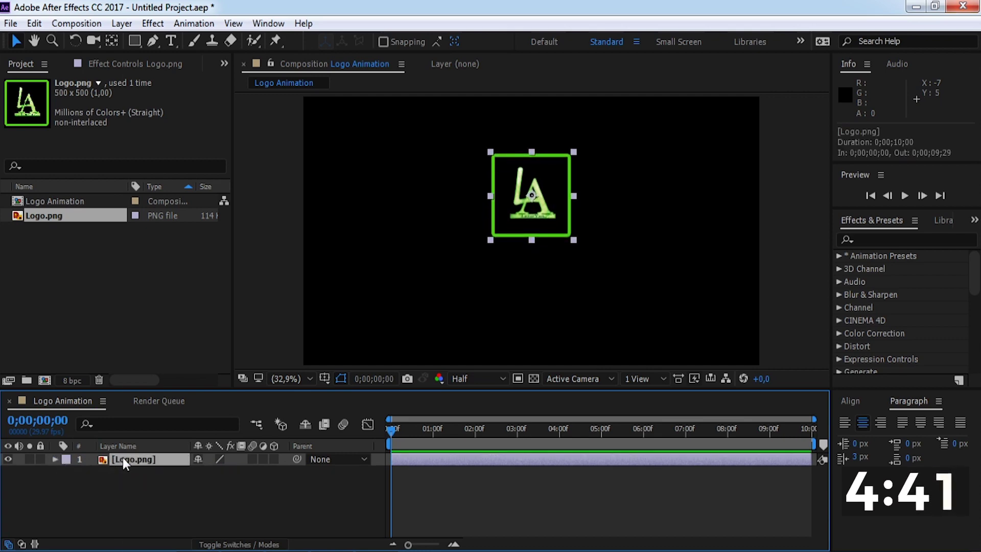
{"action": "left_click", "coordinate": [169, 477]}
{"action": "type", "text": "Logo"}
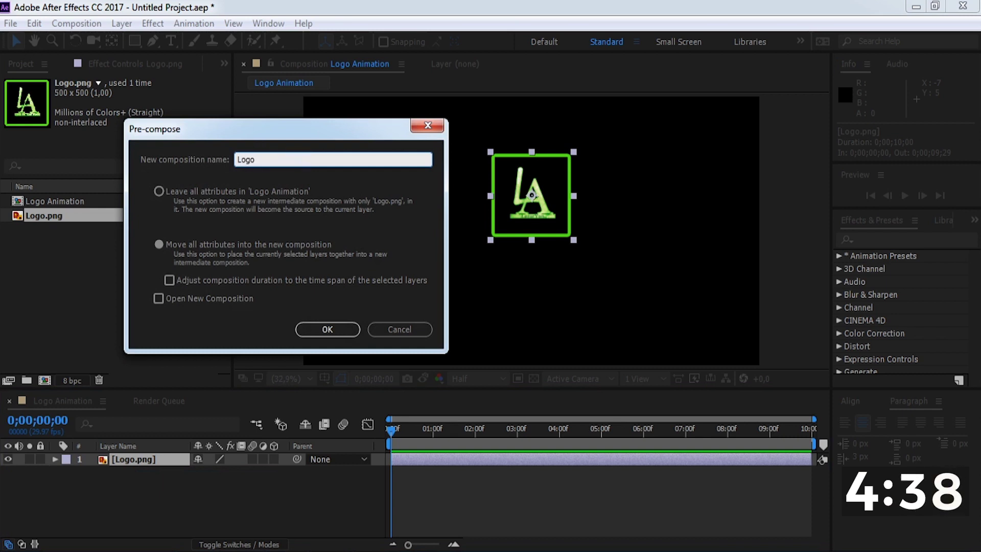
{"action": "left_click", "coordinate": [211, 193]}
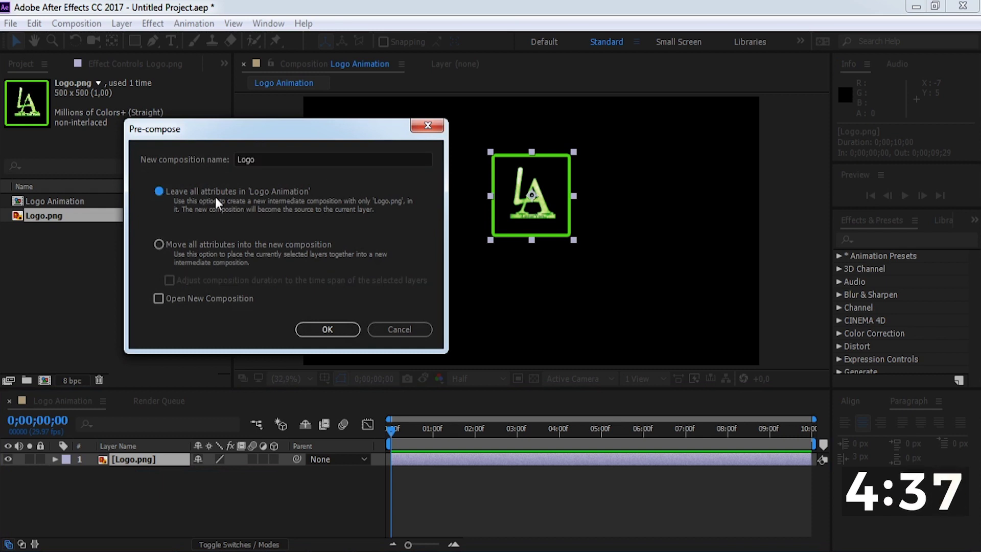
{"action": "left_click", "coordinate": [329, 330]}
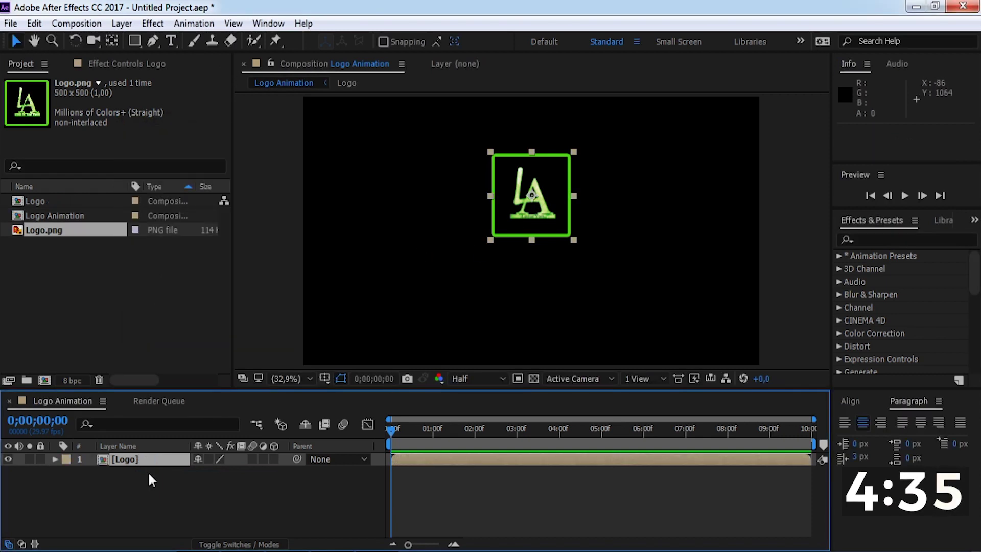
{"action": "key", "text": "ctrl+d"}
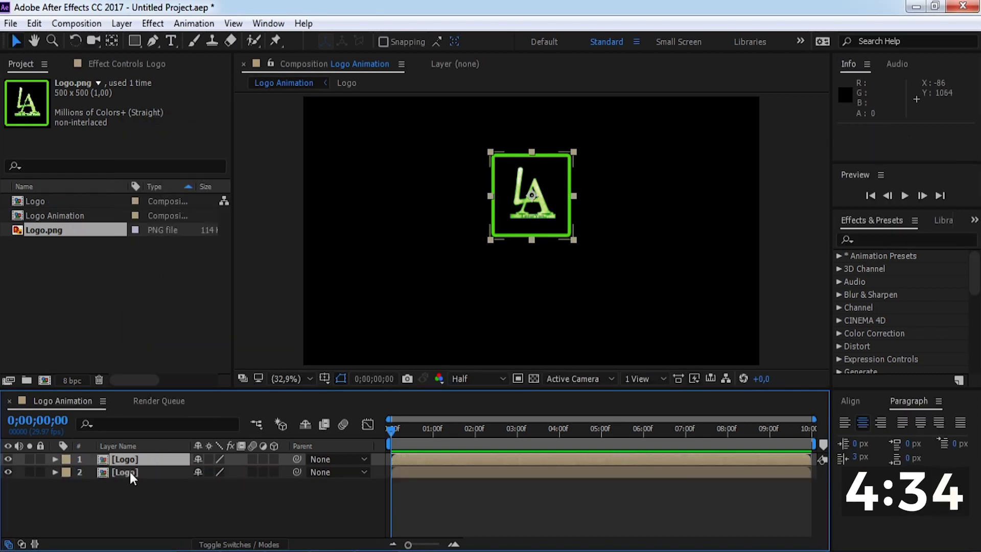
- Draw a rectangular mask below the logo and animate its path to above the logo at 4 seconds
{"action": "left_click", "coordinate": [135, 40]}
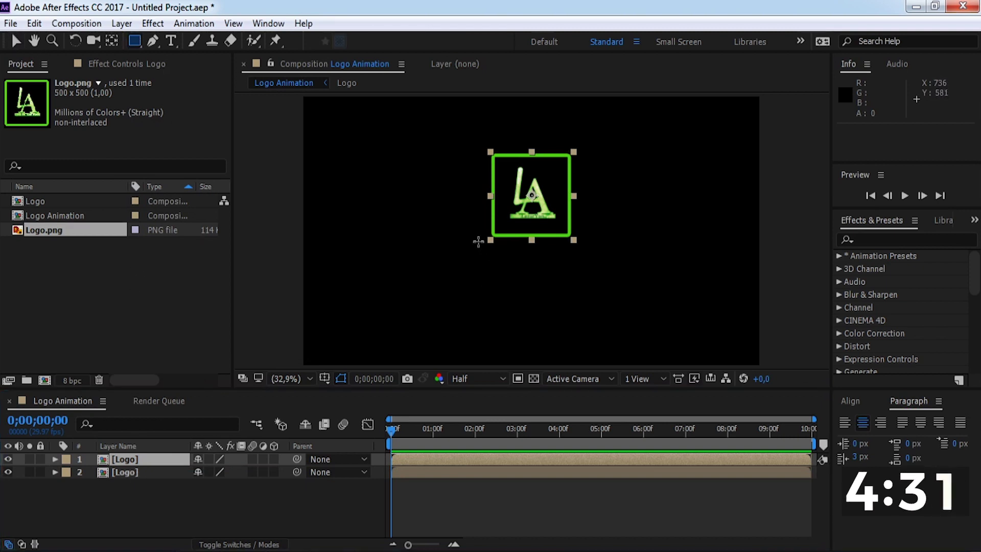
{"action": "left_click_drag", "start_coordinate": [477, 240], "coordinate": [589, 255]}
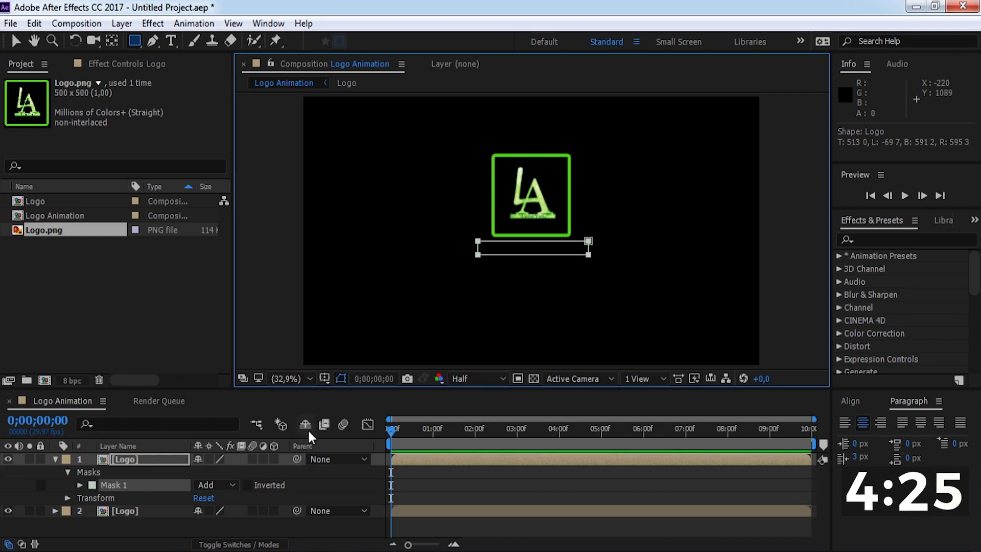
{"action": "left_click", "coordinate": [145, 462]}
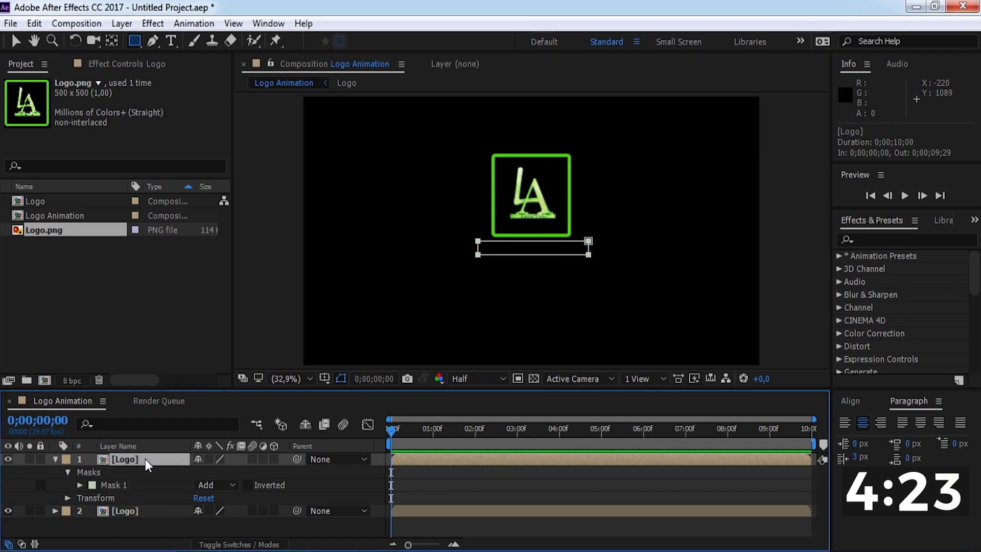
{"action": "left_click", "coordinate": [79, 485]}
{"action": "left_click", "coordinate": [104, 491]}
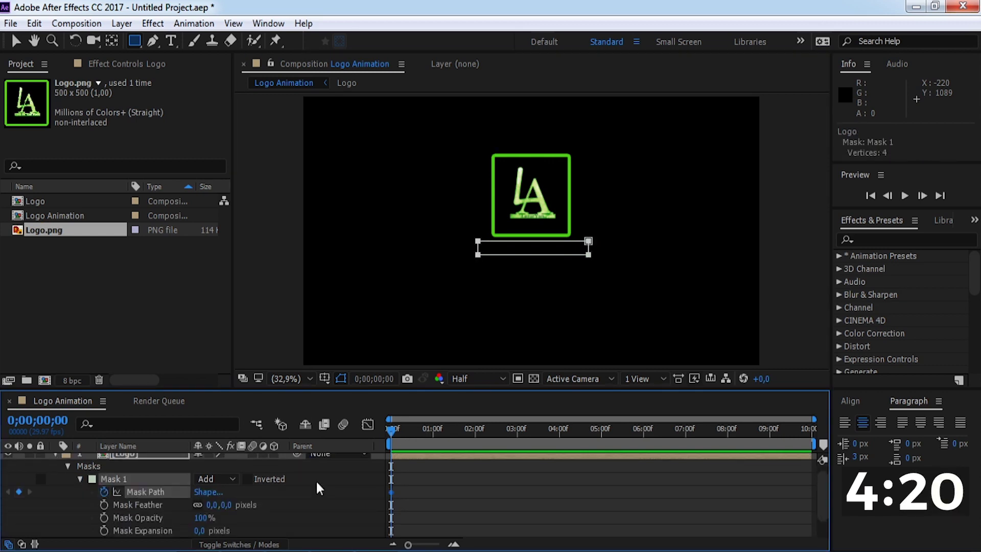
{"action": "left_click", "coordinate": [559, 432]}
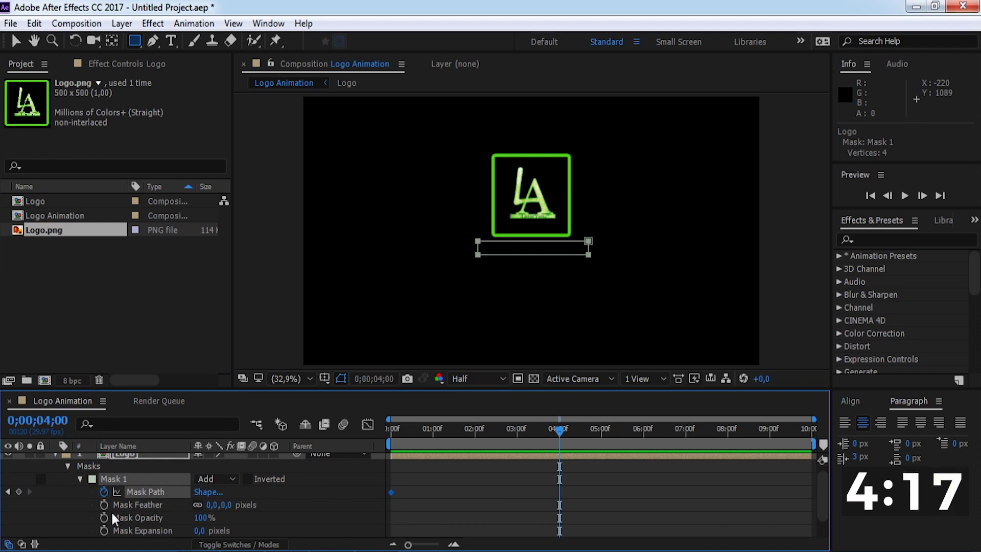
{"action": "left_click", "coordinate": [16, 40]}
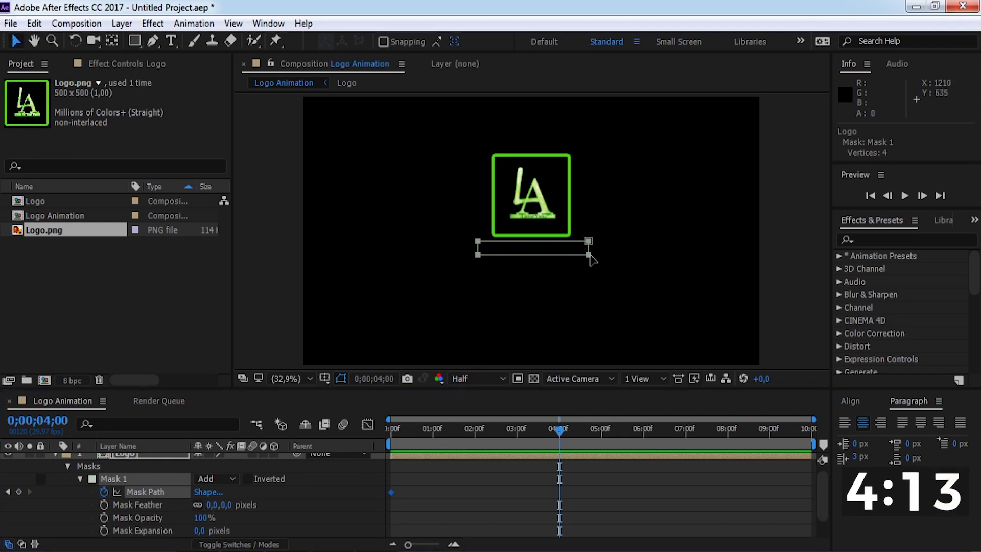
{"action": "left_click_drag", "start_coordinate": [590, 255], "coordinate": [588, 150]}
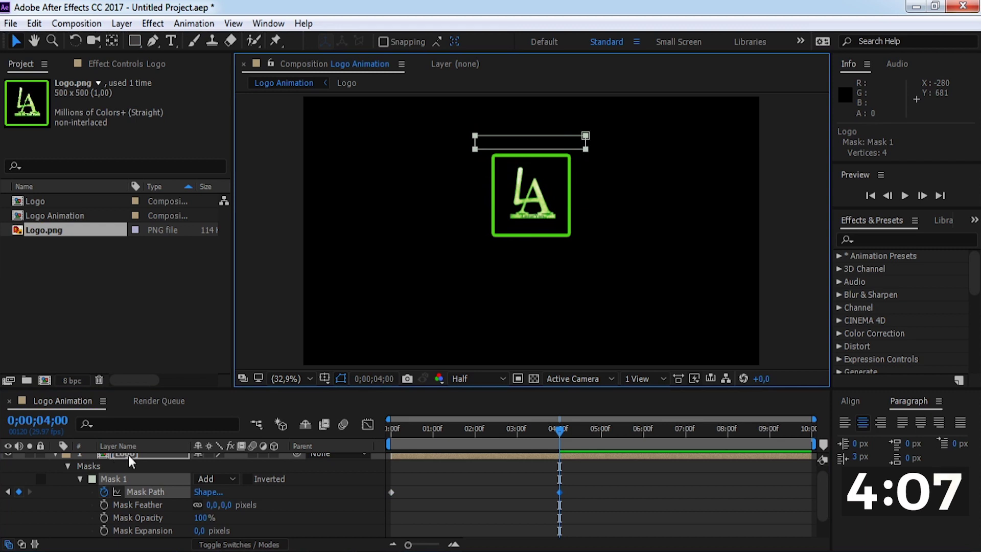
- Feather Mask 1 by 30 px, hide the lower Logo layer, and scrub to check the reveal
{"action": "scroll", "coordinate": [128, 459], "scroll_direction": "up", "scroll_amount": 1}
{"action": "scroll", "coordinate": [140, 511], "scroll_direction": "down", "scroll_amount": 4}
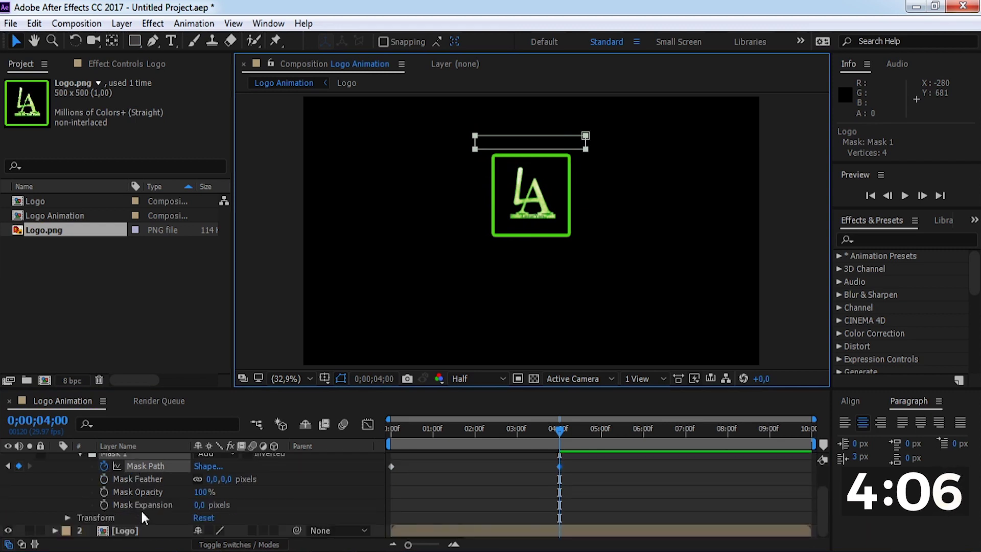
{"action": "left_click", "coordinate": [229, 479]}
{"action": "type", "text": "30"}
{"action": "key", "text": "Return"}
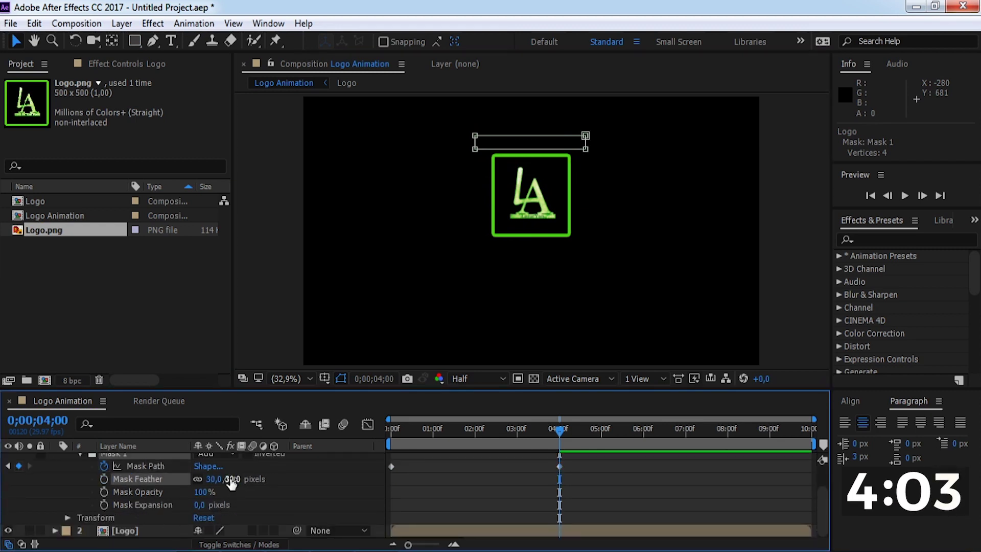
{"action": "left_click", "coordinate": [8, 531]}
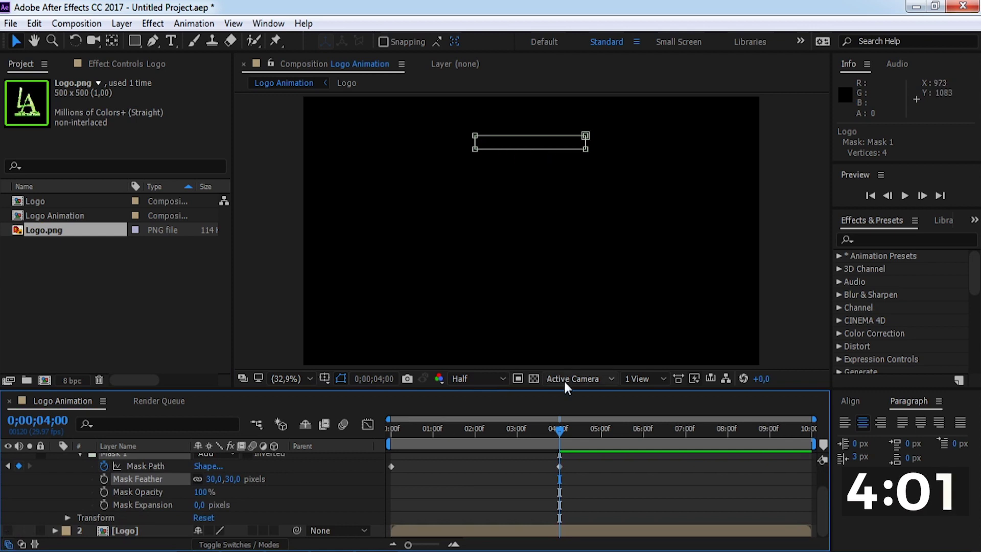
{"action": "left_click_drag", "start_coordinate": [565, 431], "coordinate": [388, 449]}
{"action": "left_click", "coordinate": [475, 493]}
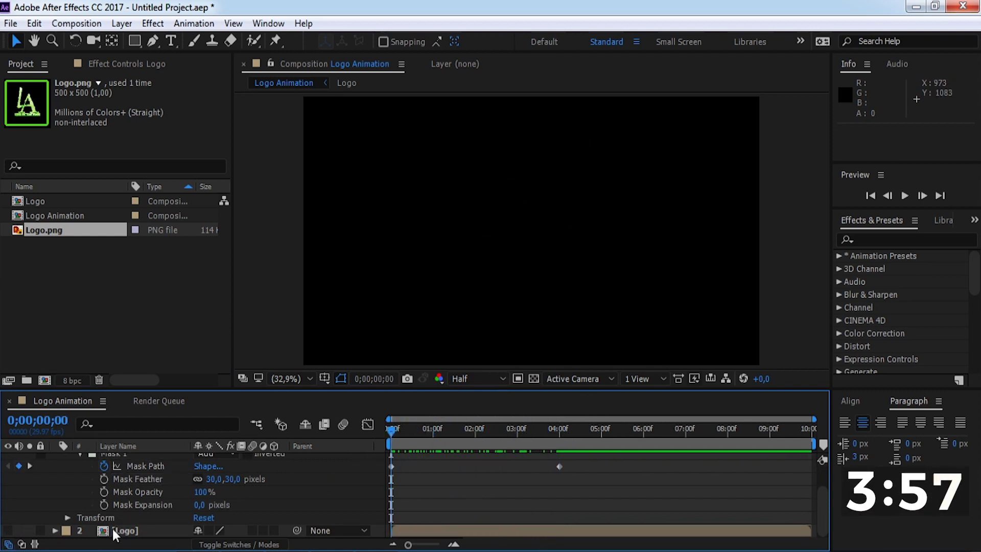
{"action": "scroll", "coordinate": [70, 477], "scroll_direction": "up", "scroll_amount": 2}
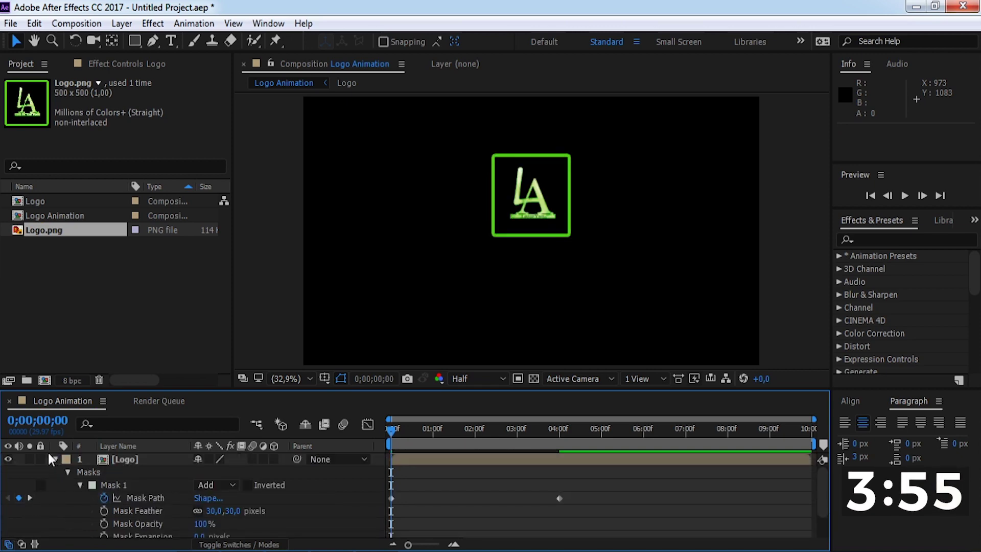
{"action": "left_click", "coordinate": [54, 458]}
{"action": "left_click", "coordinate": [225, 459]}
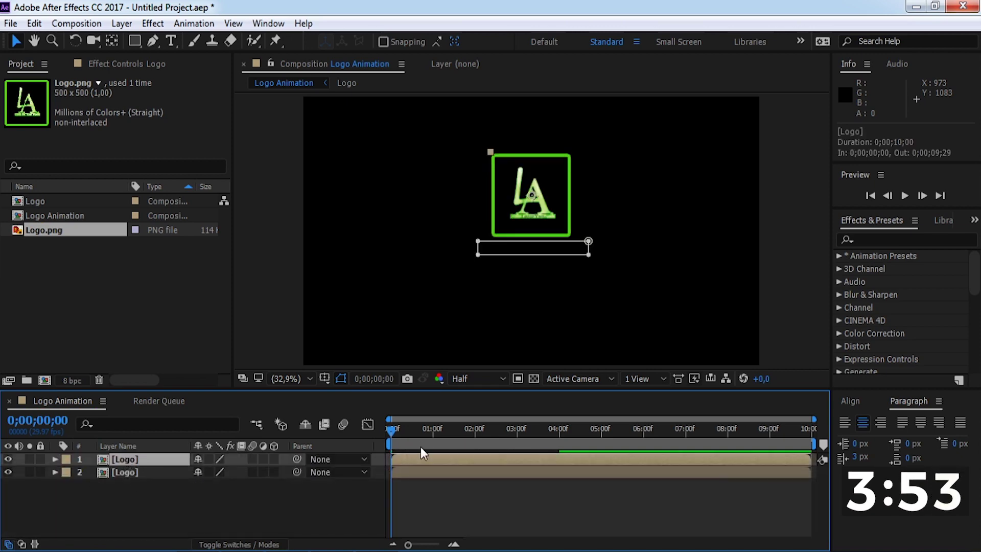
{"action": "left_click", "coordinate": [470, 430]}
- Pre-compose the masked top Logo layer as 'Emitter' with all attributes moved, then scrub the result
{"action": "right_click", "coordinate": [128, 458]}
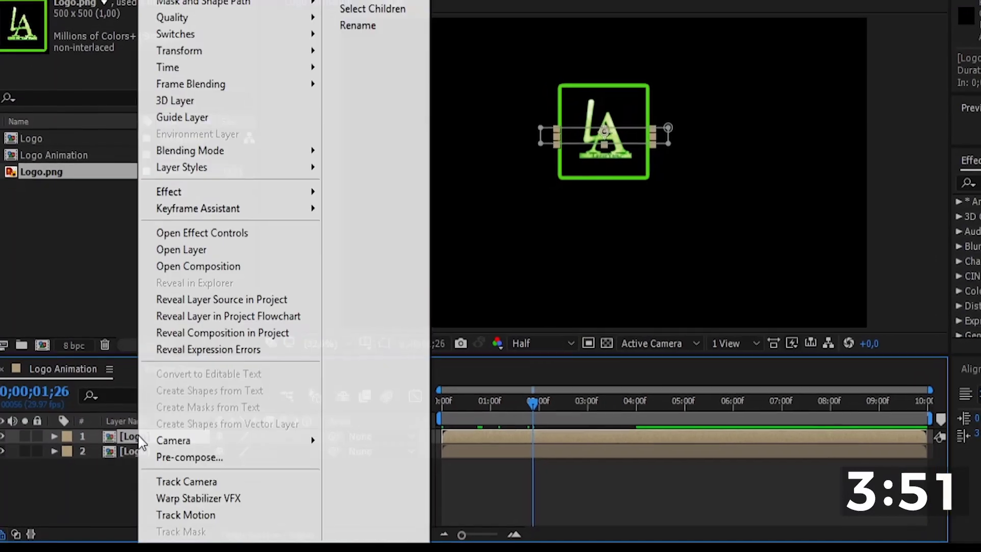
{"action": "left_click", "coordinate": [189, 456]}
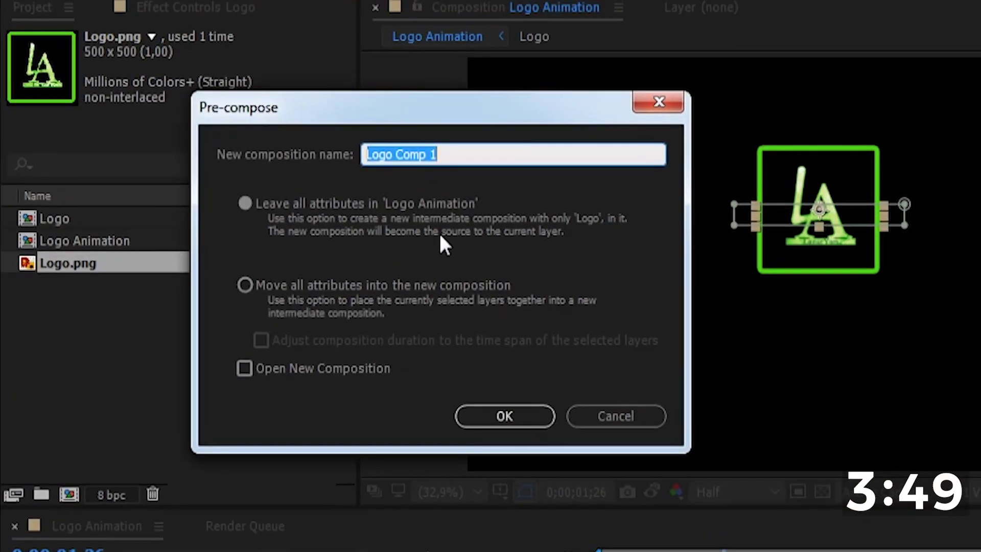
{"action": "type", "text": "Emitter"}
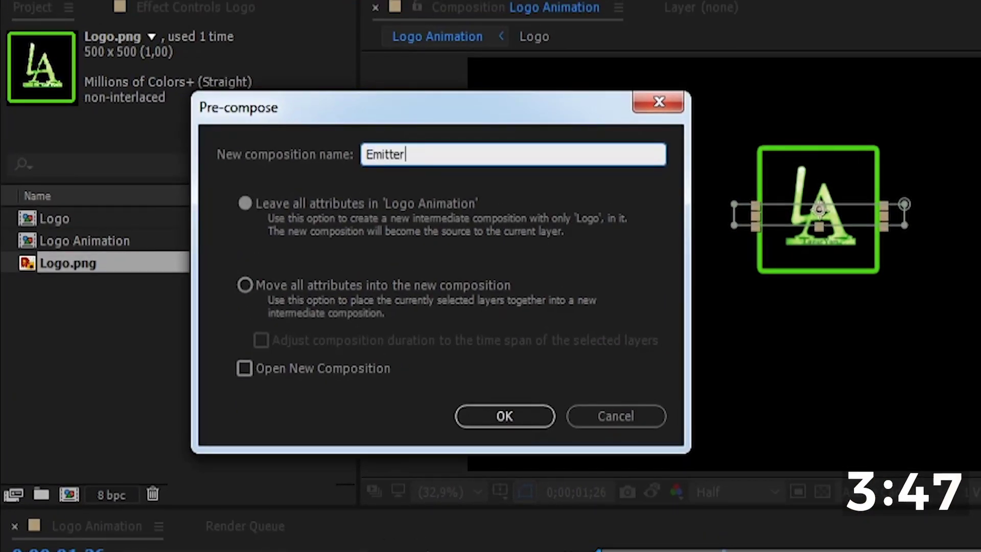
{"action": "left_click", "coordinate": [284, 287]}
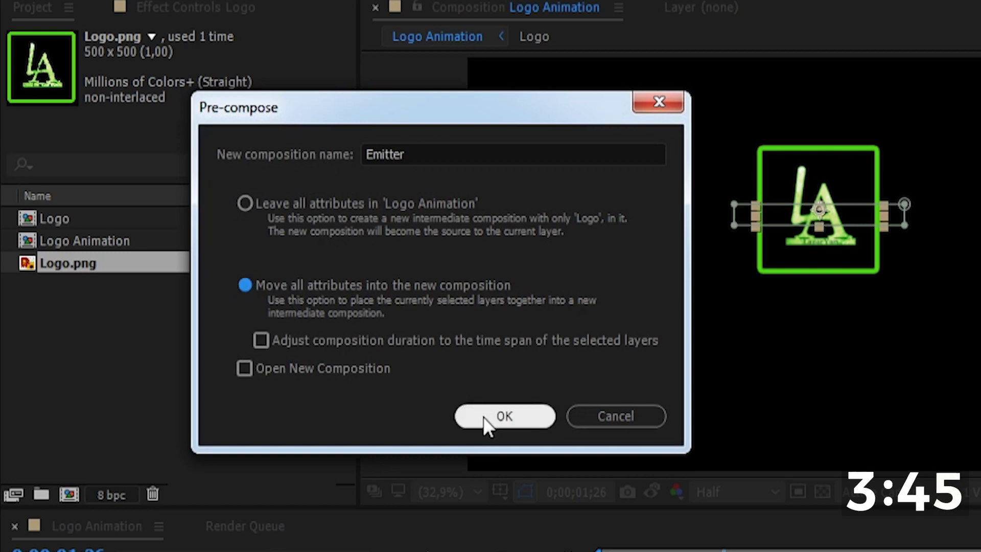
{"action": "left_click", "coordinate": [483, 416]}
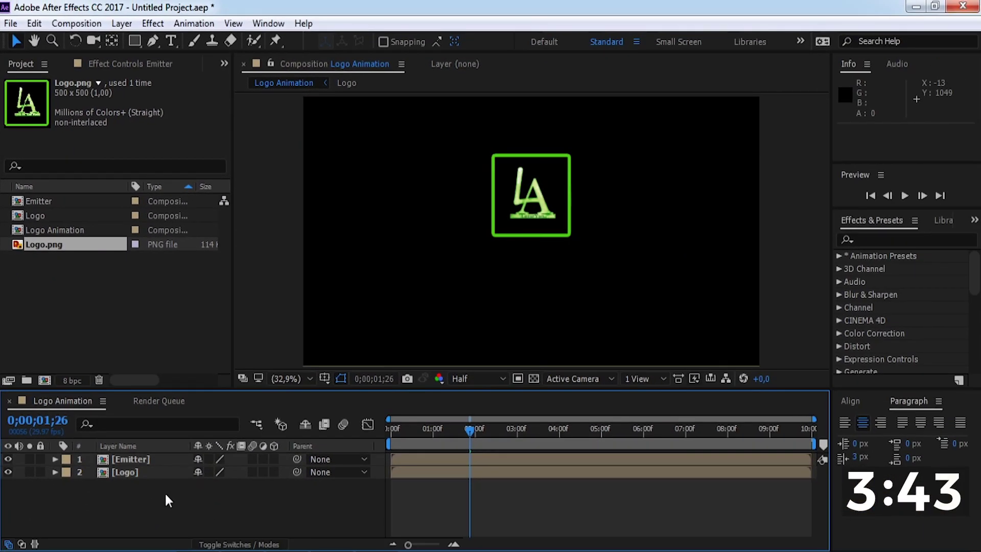
{"action": "left_click", "coordinate": [484, 463]}
{"action": "left_click_drag", "start_coordinate": [430, 429], "coordinate": [158, 483]}
{"action": "left_click", "coordinate": [116, 472]}
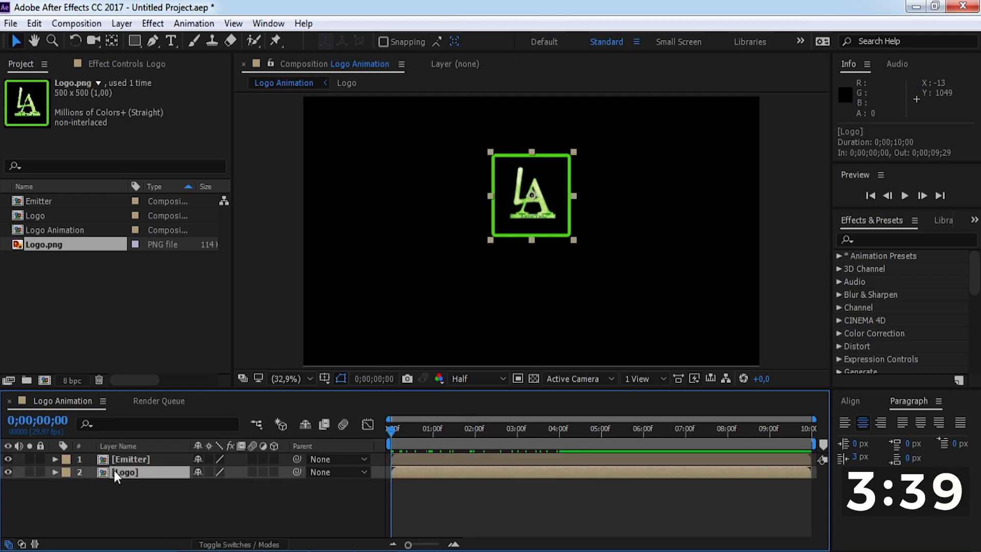
- Apply Linear Wipe to the Logo layer and set its Wipe Angle to 0°
{"action": "left_click", "coordinate": [156, 24]}
{"action": "mouse_move", "coordinate": [241, 447]}
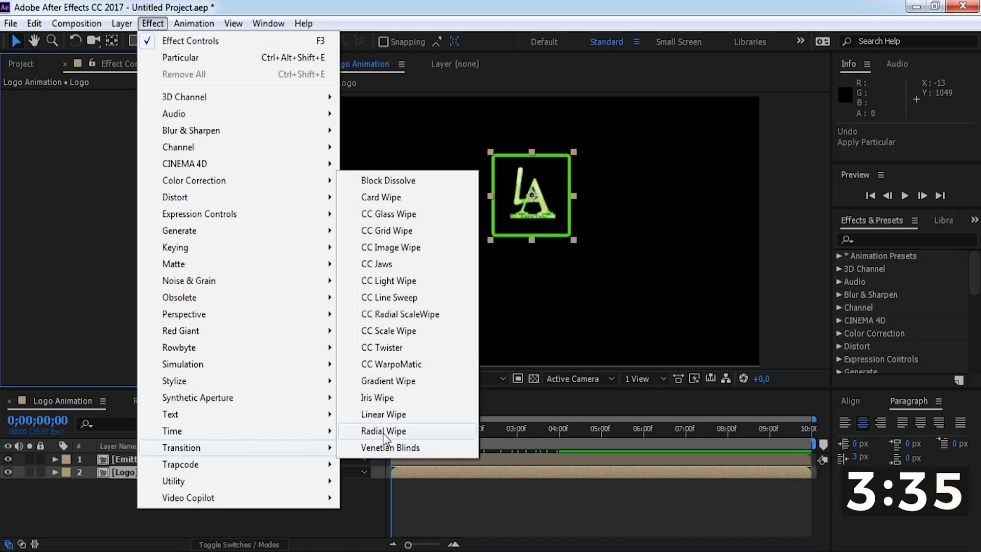
{"action": "left_click", "coordinate": [383, 414]}
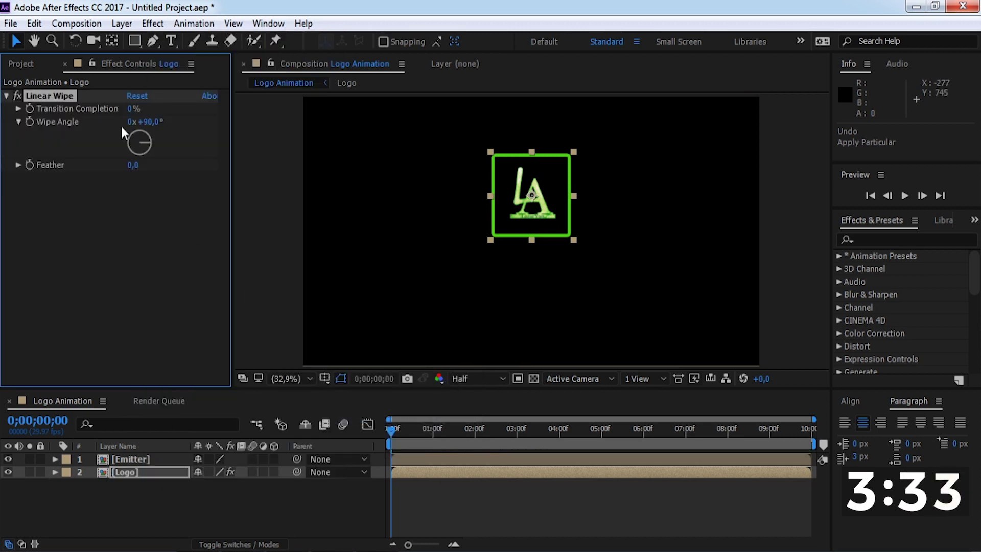
{"action": "left_click", "coordinate": [149, 122]}
{"action": "type", "text": "0"}
{"action": "key", "text": "Return"}
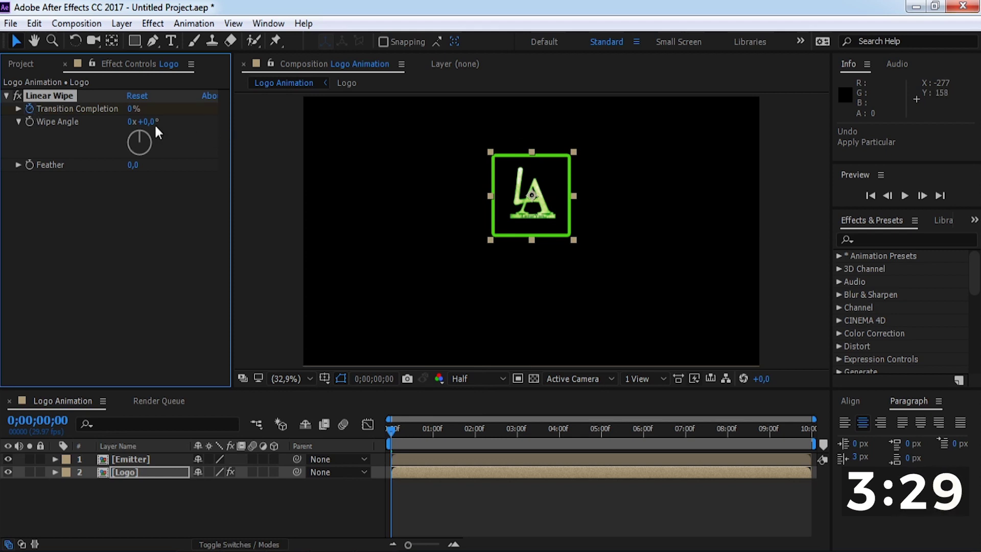
- Make Transition Completion reach 100% at 4 seconds and preview the wipe
{"action": "left_click", "coordinate": [559, 434]}
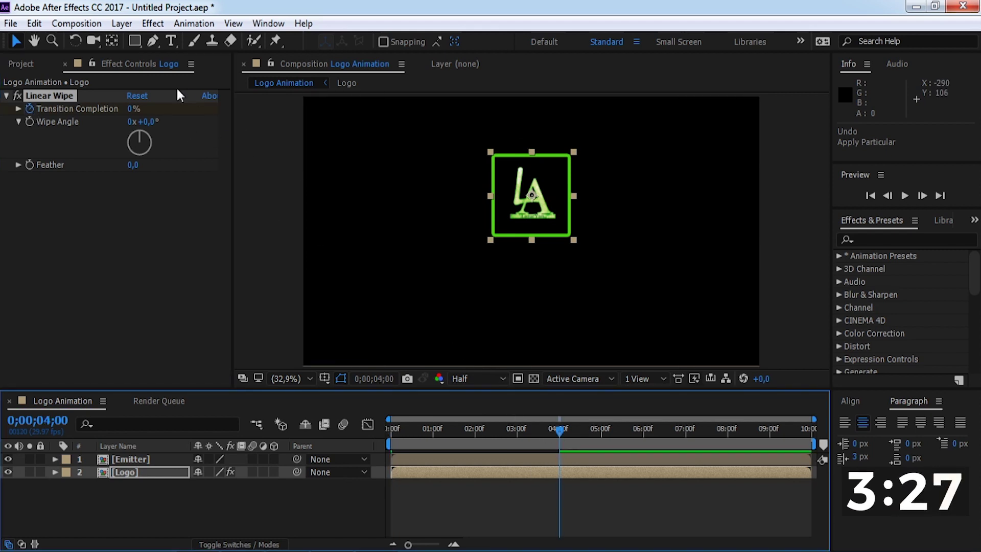
{"action": "left_click", "coordinate": [131, 108]}
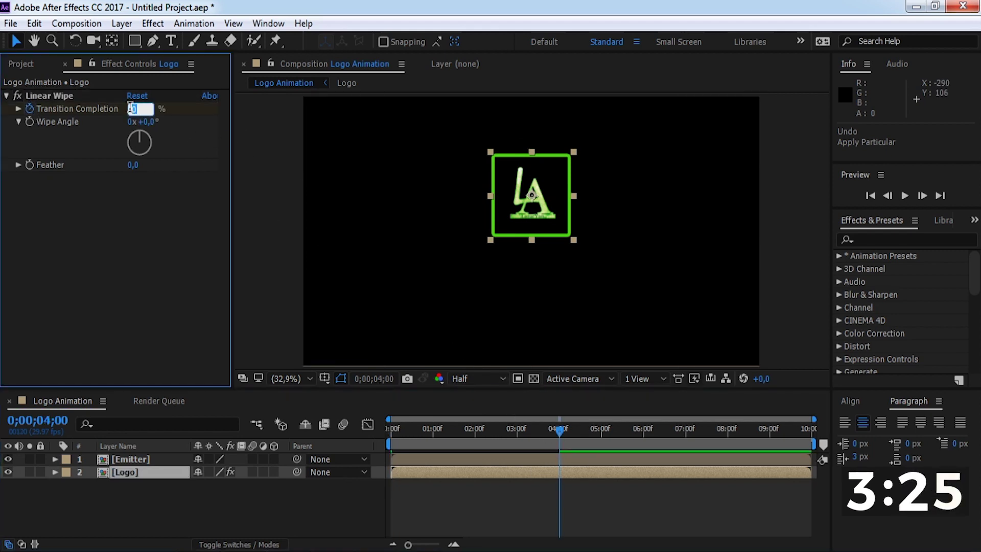
{"action": "type", "text": "100"}
{"action": "key", "text": "Return"}
{"action": "left_click", "coordinate": [556, 434]}
{"action": "left_click_drag", "start_coordinate": [556, 434], "coordinate": [349, 416]}
{"action": "left_click", "coordinate": [486, 527]}
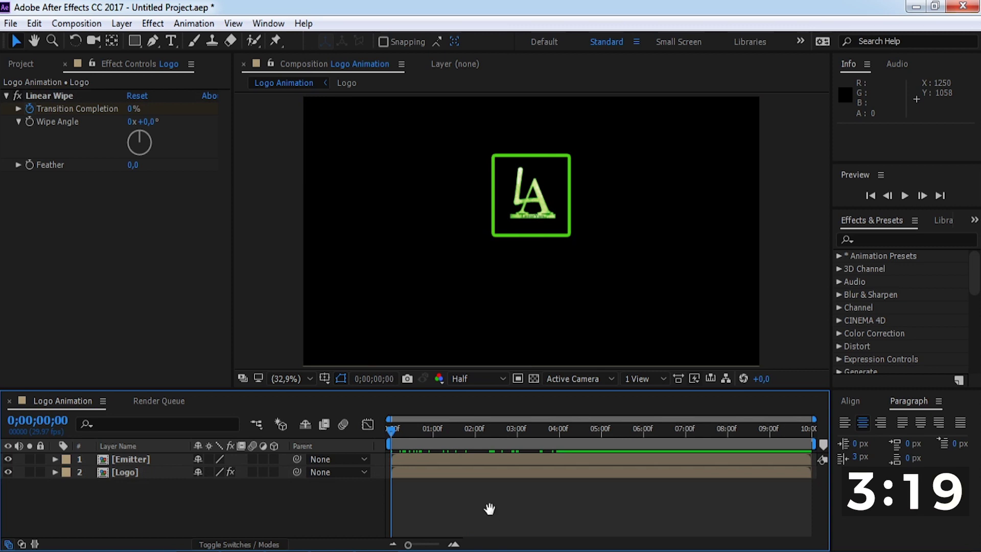
{"action": "key", "text": "space"}
{"action": "key", "text": "space"}
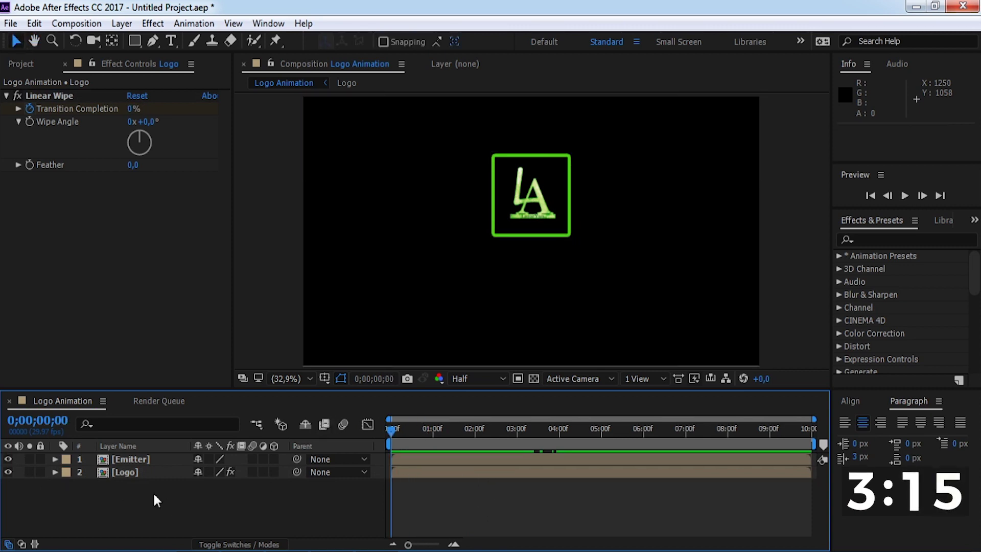
- Add a full-frame white solid named 'Pasrticles' at the top of the Logo Animation comp
{"action": "right_click", "coordinate": [134, 498]}
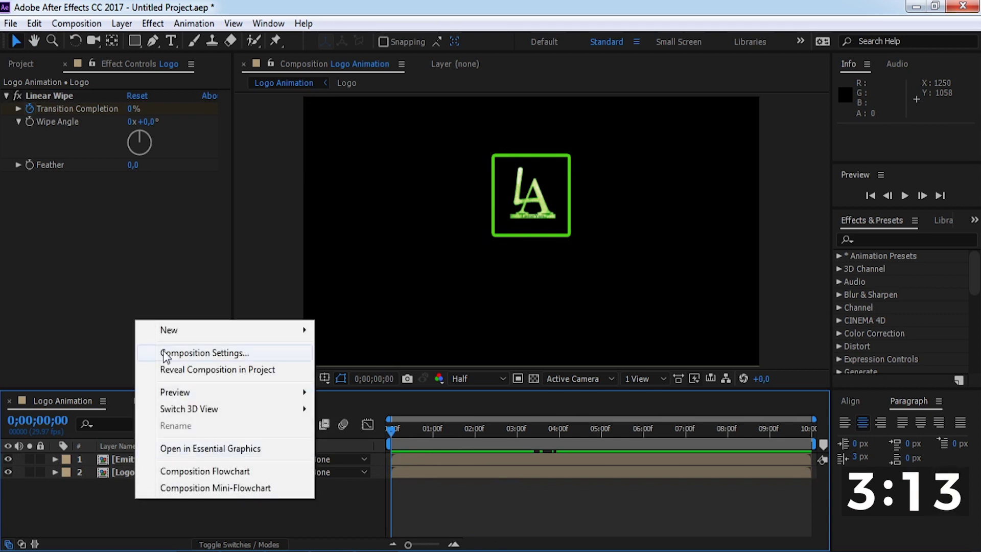
{"action": "mouse_move", "coordinate": [308, 337]}
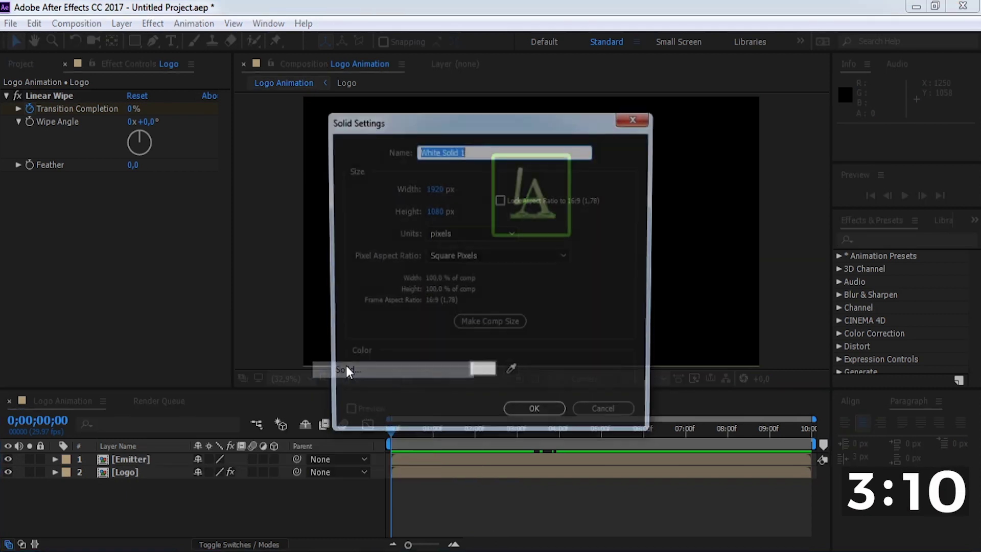
{"action": "left_click", "coordinate": [342, 369]}
{"action": "type", "text": "Pasrticles"}
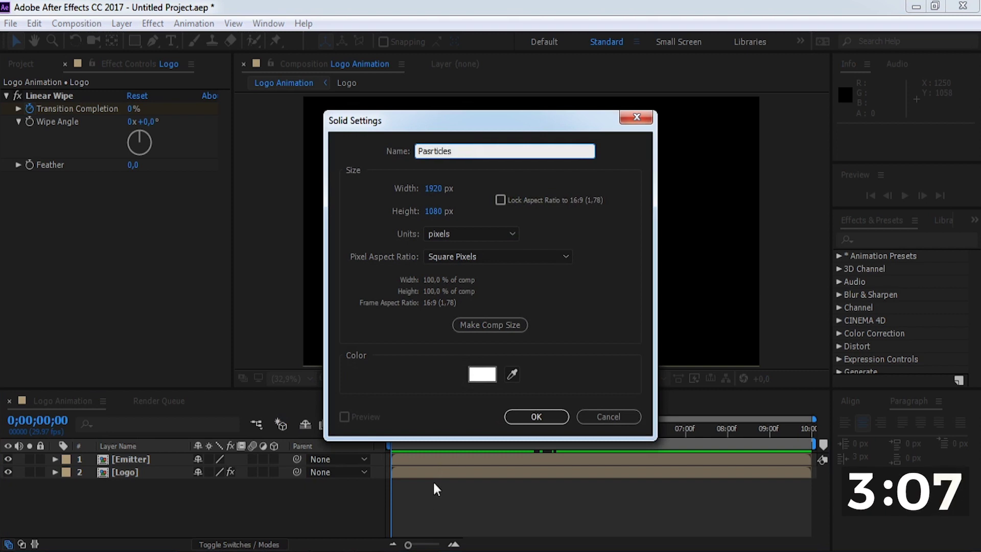
{"action": "left_click", "coordinate": [532, 419]}
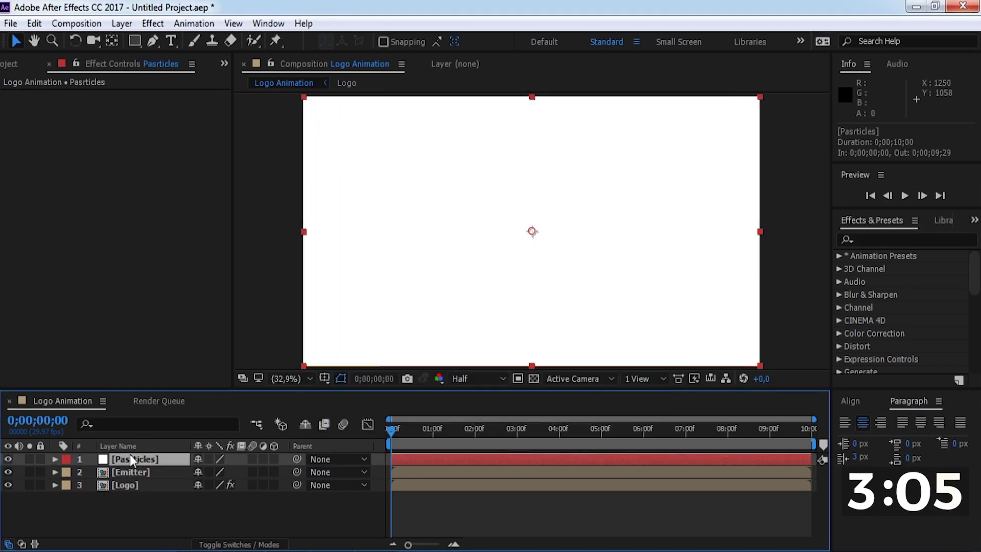
{"action": "left_click", "coordinate": [147, 24]}
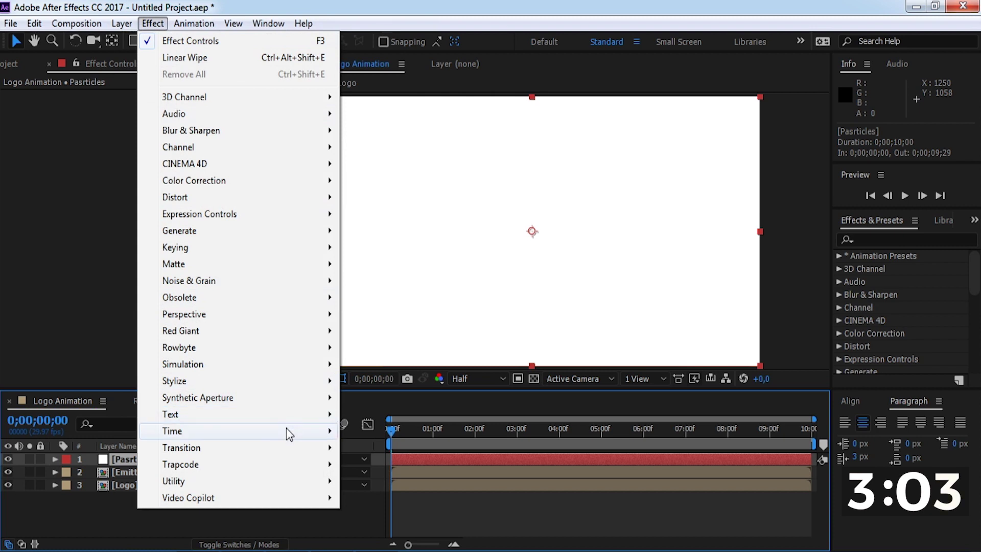
- Apply Particular to the Pasrticles solid and make the Emitter and Logo layers 3D
{"action": "mouse_move", "coordinate": [281, 471]}
{"action": "left_click", "coordinate": [379, 414]}
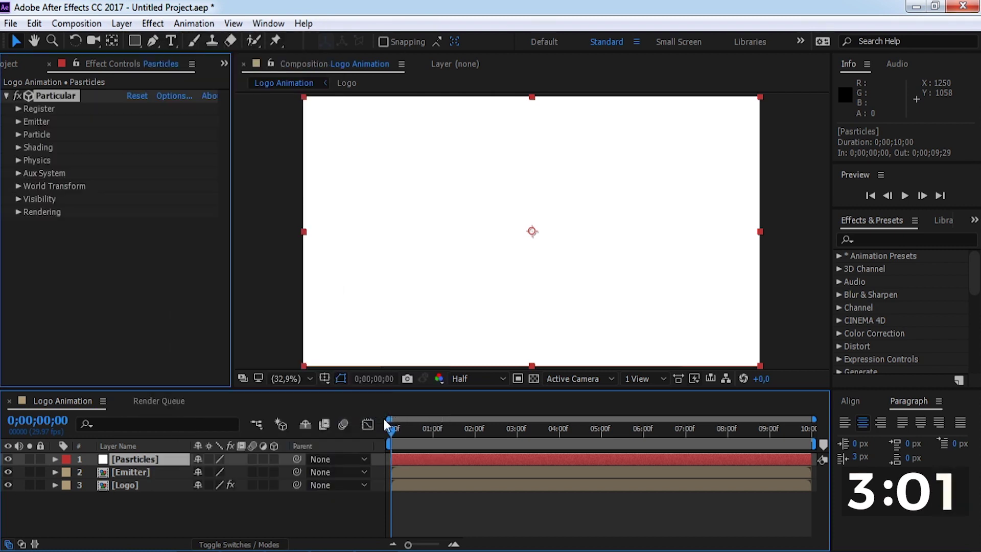
{"action": "left_click", "coordinate": [274, 472]}
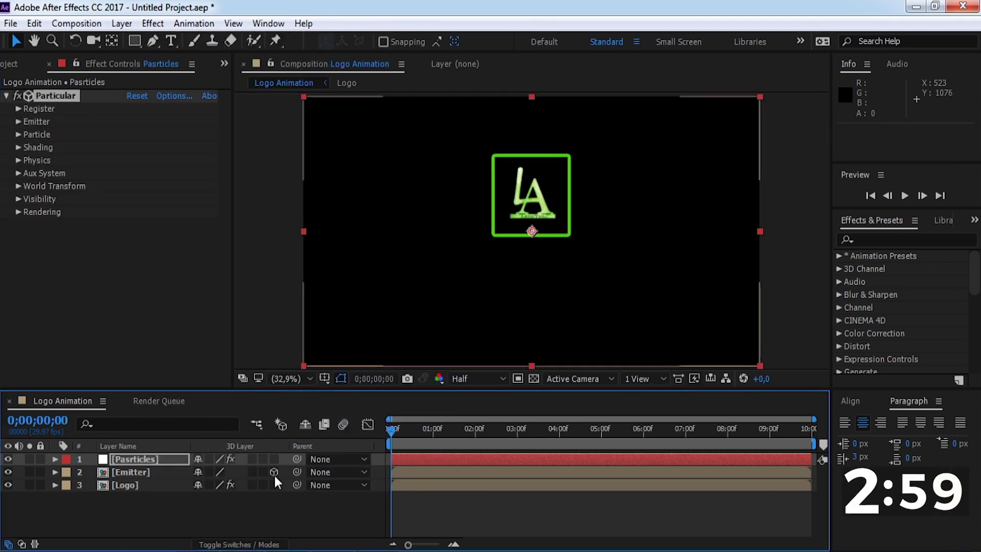
{"action": "left_click", "coordinate": [274, 485]}
- Set the emitter type to Layer, using the Emitter layer sampled at Particle Birth Time
{"action": "left_click", "coordinate": [19, 121]}
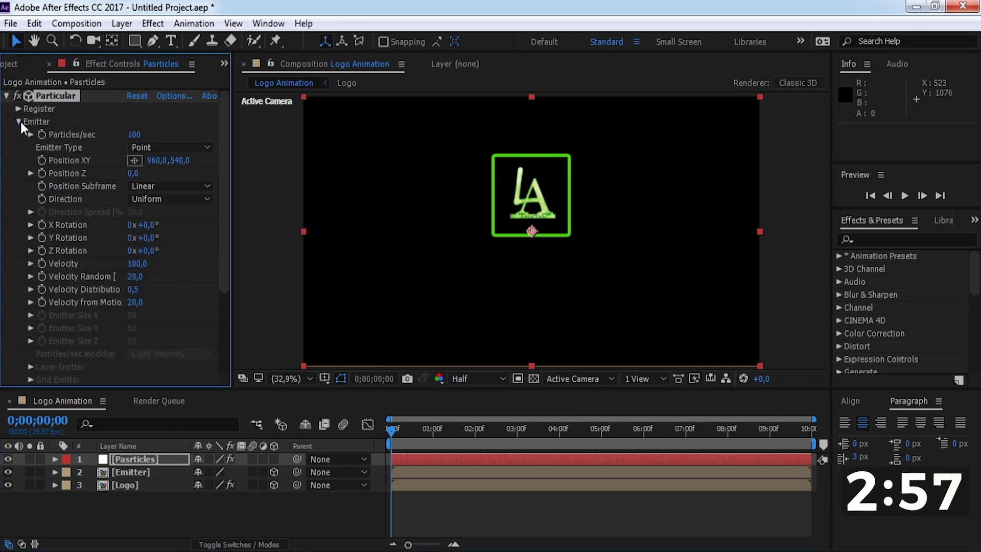
{"action": "scroll", "coordinate": [20, 120], "scroll_direction": "down", "scroll_amount": 2}
{"action": "left_click", "coordinate": [143, 122]}
{"action": "left_click", "coordinate": [165, 221]}
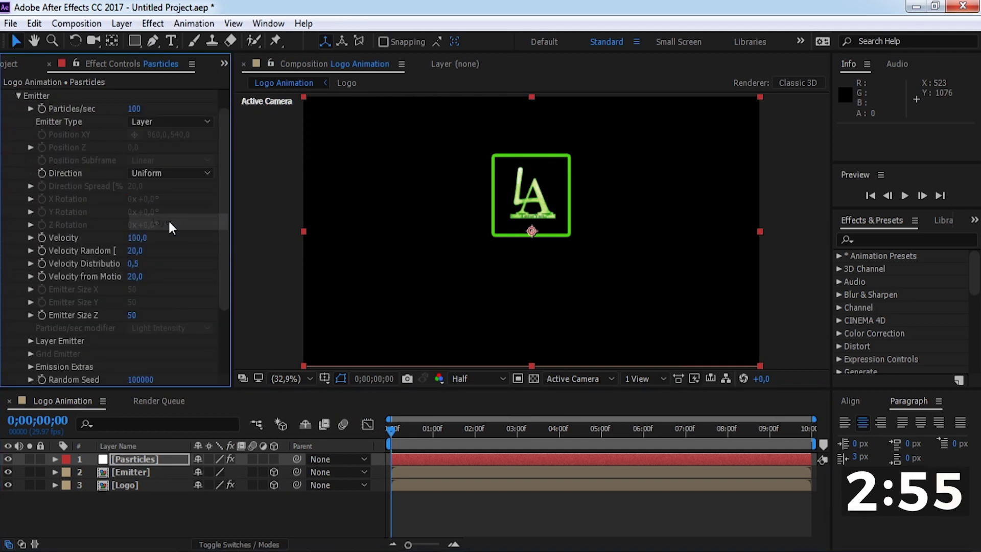
{"action": "left_click", "coordinate": [31, 341]}
{"action": "left_click", "coordinate": [147, 354]}
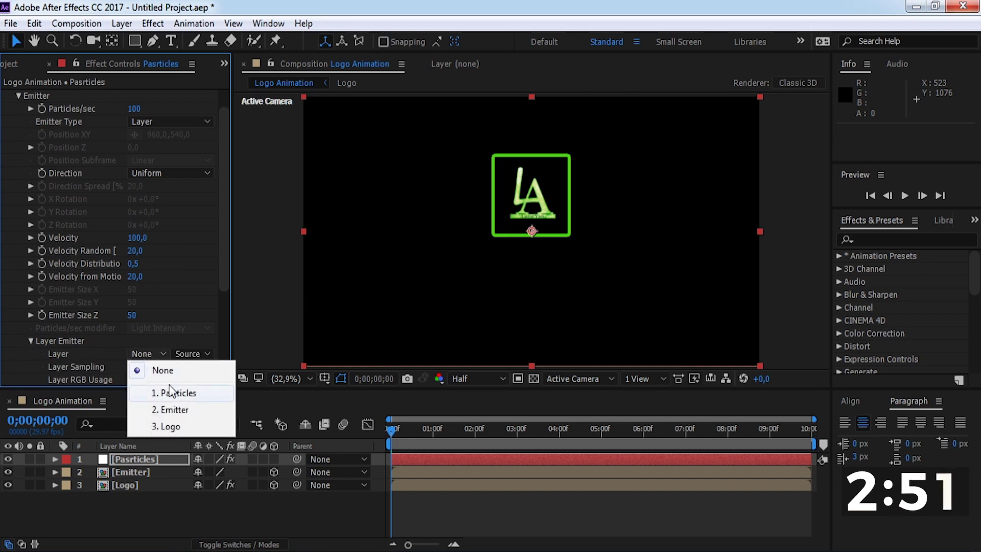
{"action": "left_click", "coordinate": [168, 409]}
{"action": "scroll", "coordinate": [223, 278], "scroll_direction": "down", "scroll_amount": 1}
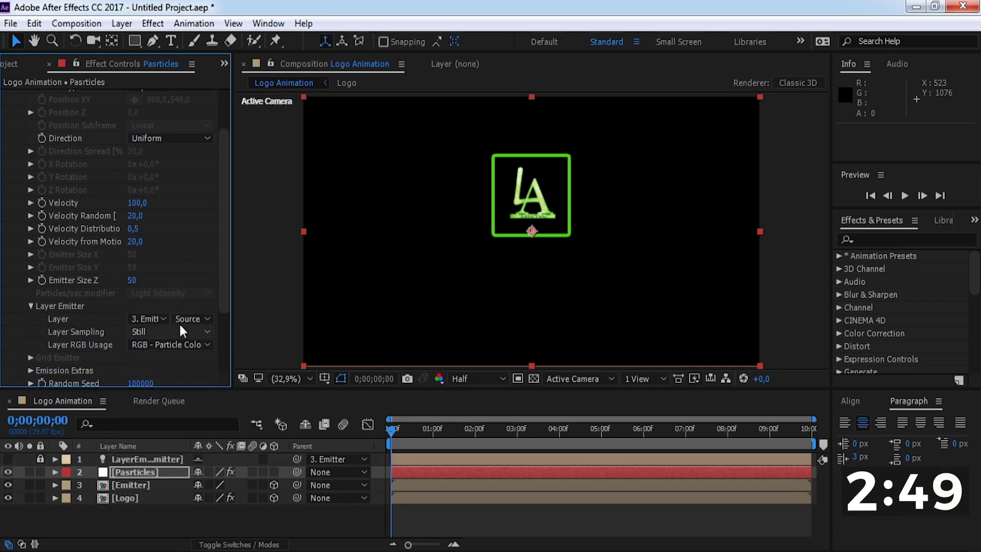
{"action": "left_click", "coordinate": [176, 332]}
{"action": "left_click", "coordinate": [175, 365]}
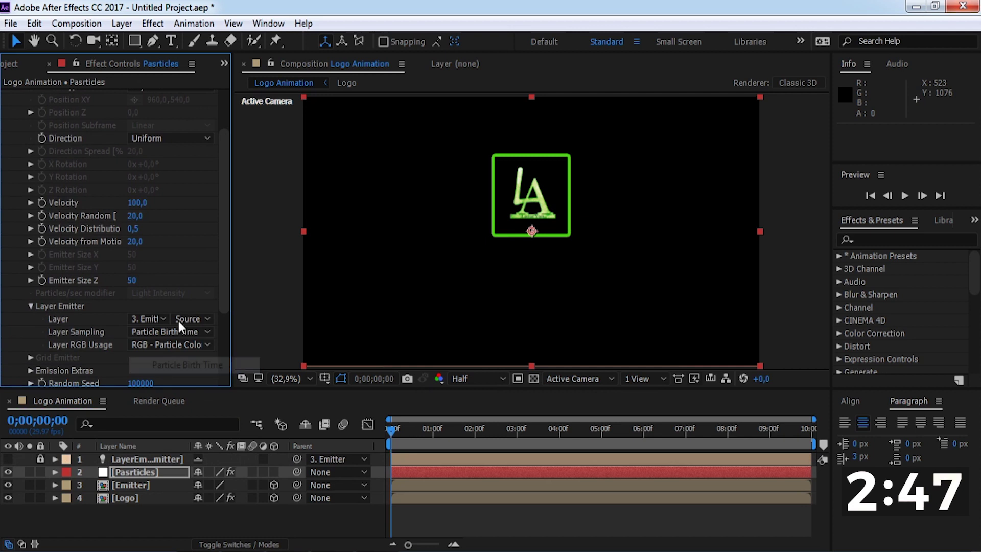
- Raise Particles/sec to 150000 and view the spray at a later frame
{"action": "left_click_drag", "start_coordinate": [519, 428], "coordinate": [556, 433]}
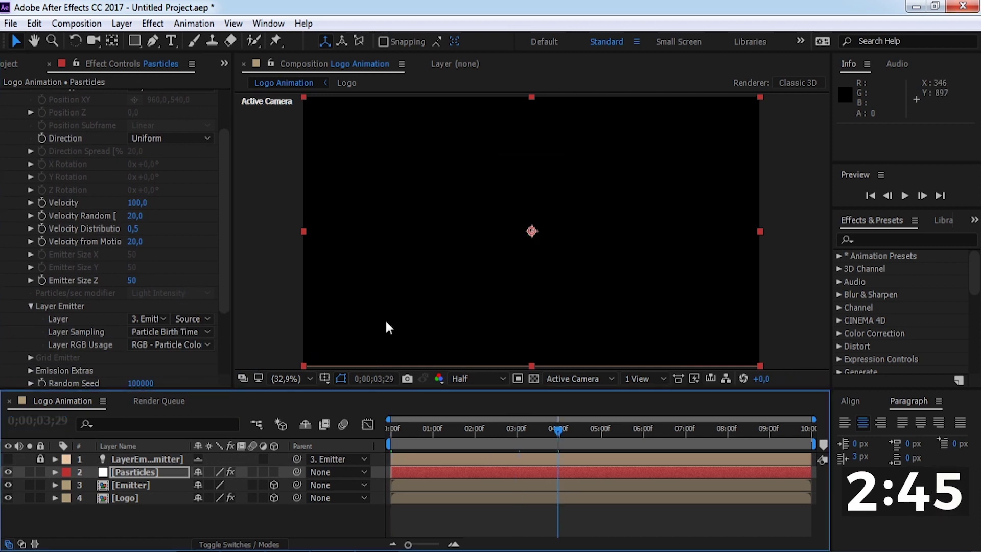
{"action": "left_click", "coordinate": [469, 428]}
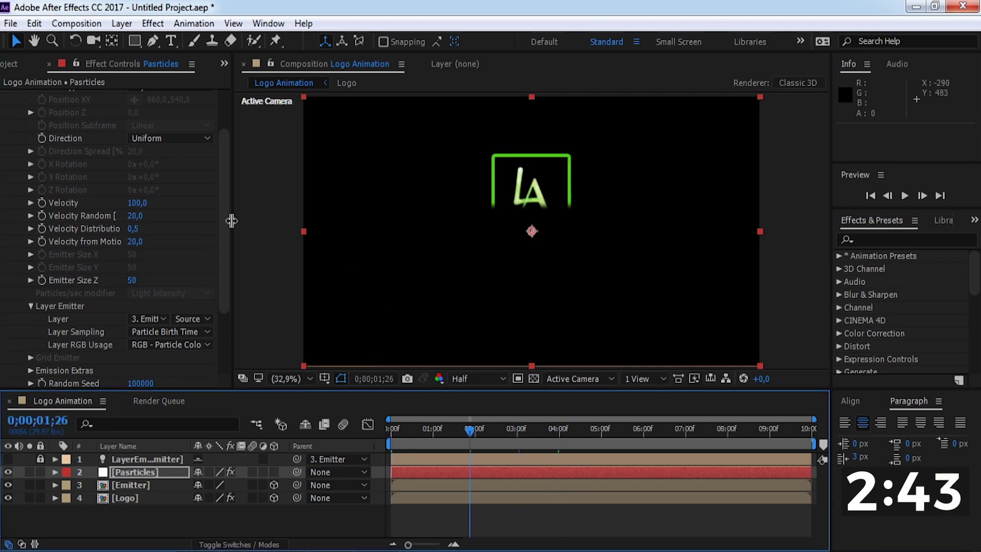
{"action": "scroll", "coordinate": [219, 203], "scroll_direction": "up", "scroll_amount": 3}
{"action": "left_click", "coordinate": [137, 135]}
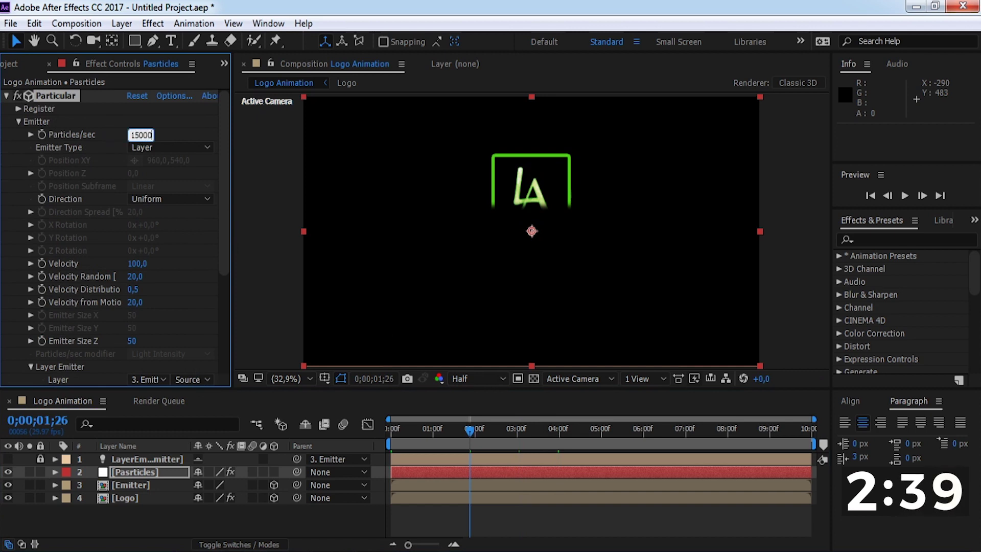
{"action": "type", "text": "150000"}
{"action": "key", "text": "Return"}
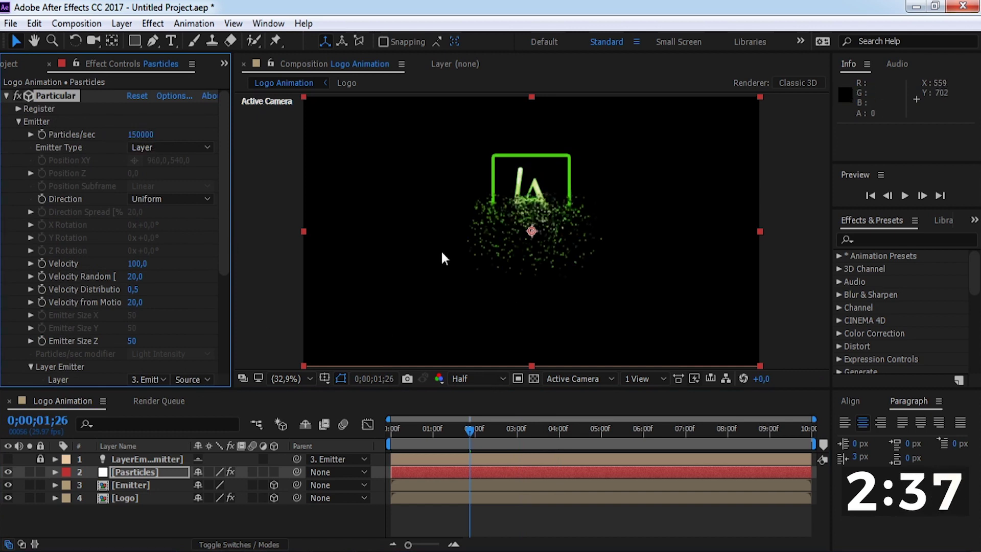
{"action": "left_click", "coordinate": [515, 436]}
{"action": "left_click", "coordinate": [19, 121]}
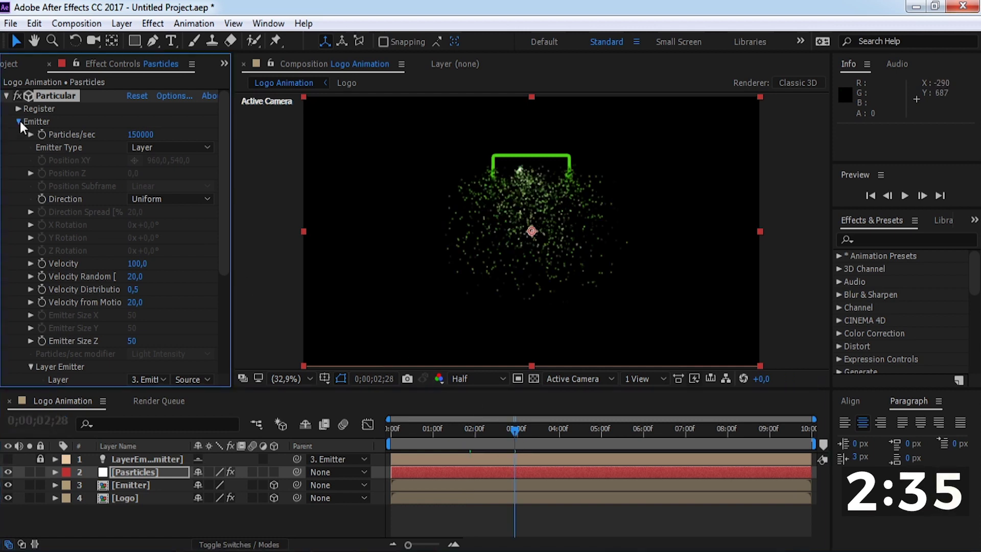
- Set particle Life to 15 seconds, Sphere Feather to 0 and Size to 8
{"action": "left_click", "coordinate": [15, 134]}
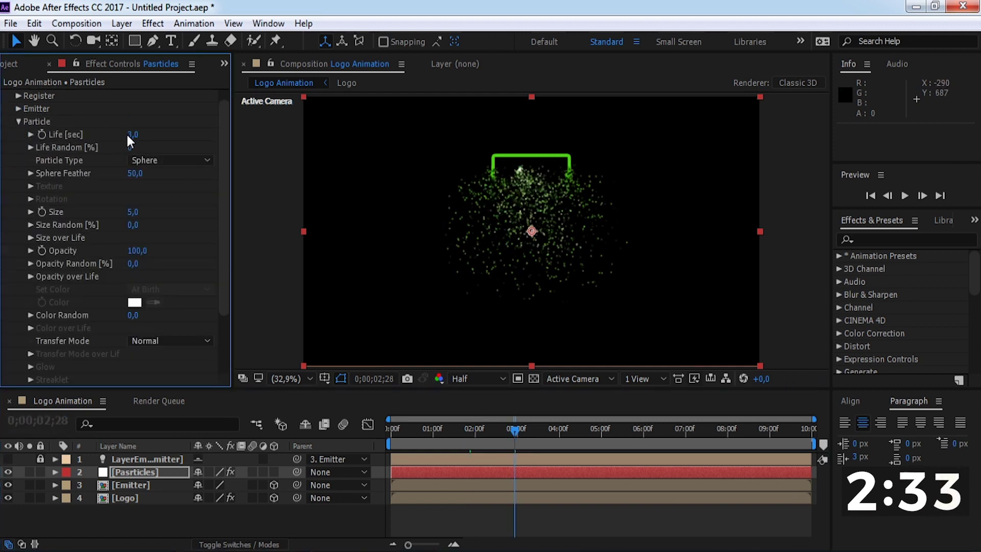
{"action": "key", "text": "Return"}
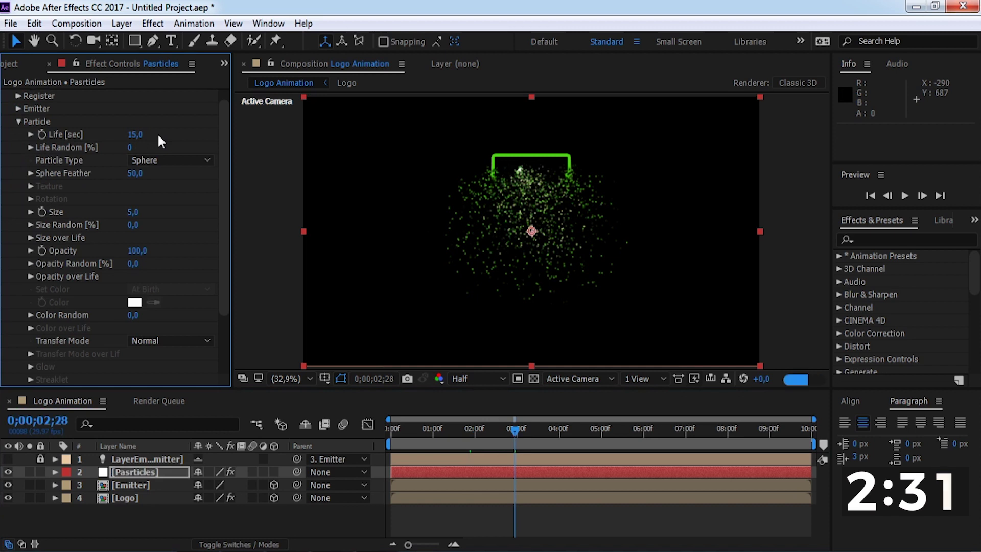
{"action": "left_click", "coordinate": [134, 172]}
{"action": "type", "text": "0"}
{"action": "key", "text": "Return"}
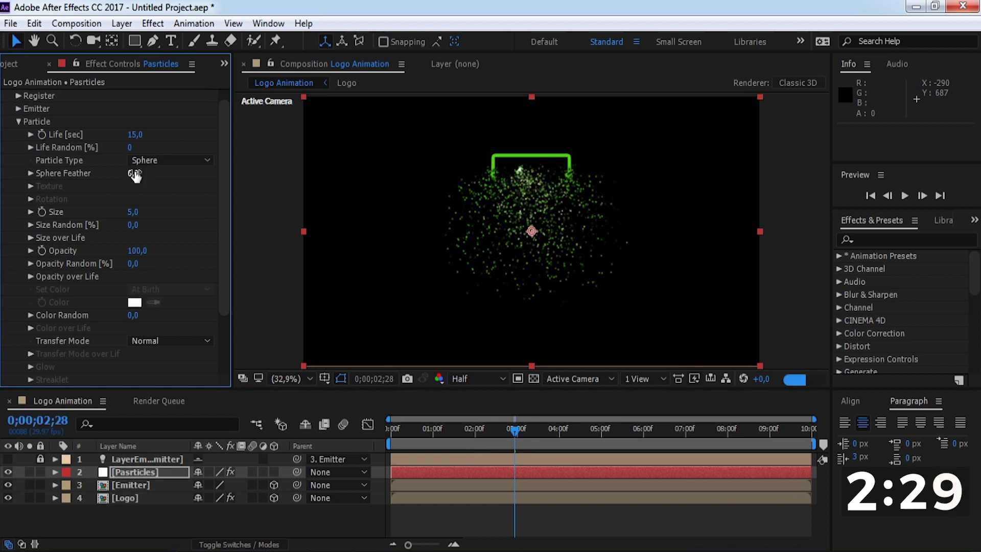
{"action": "left_click", "coordinate": [131, 211]}
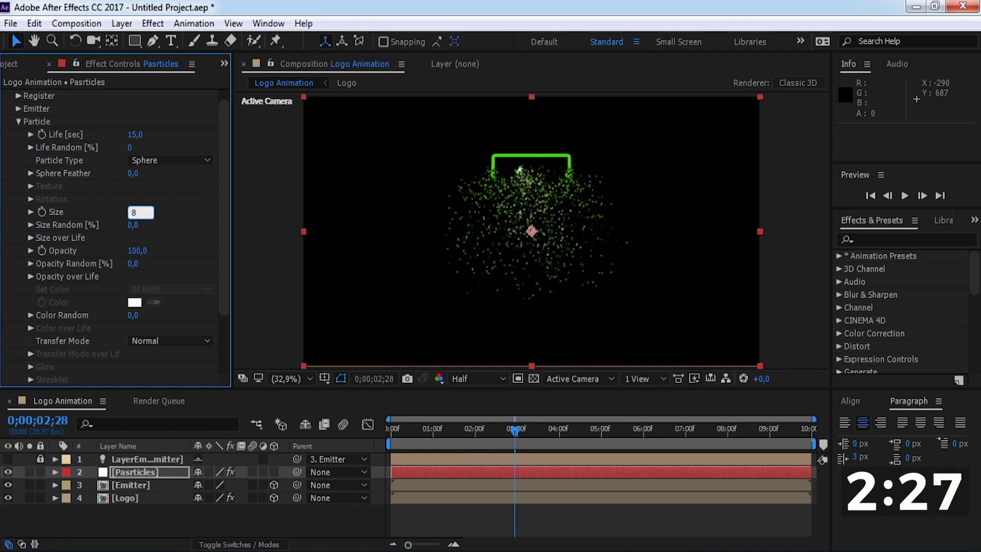
{"action": "key", "text": "Return"}
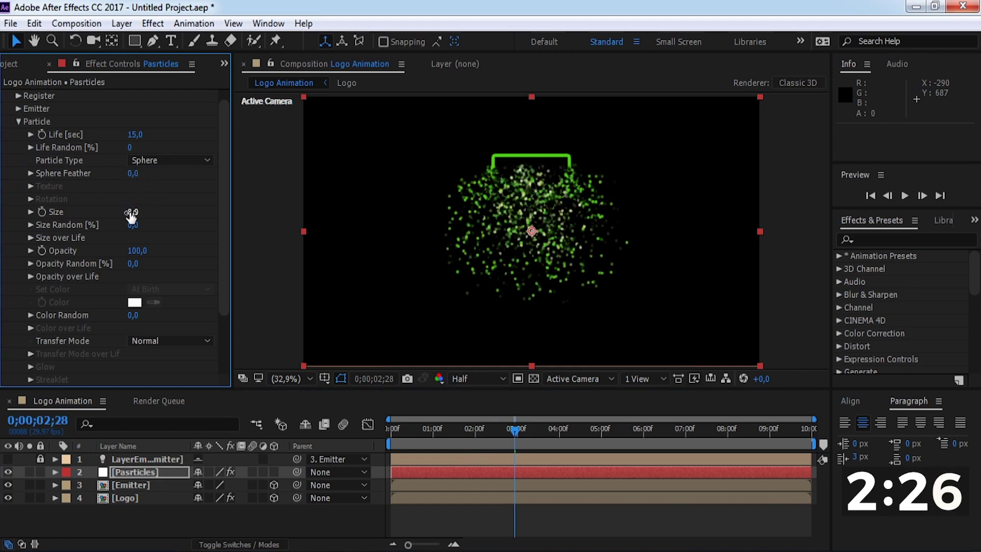
{"action": "left_click", "coordinate": [18, 121]}
- Switch Physics to the Bounce model with Gravity 100 and Physics Time Factor 2
{"action": "left_click", "coordinate": [17, 160]}
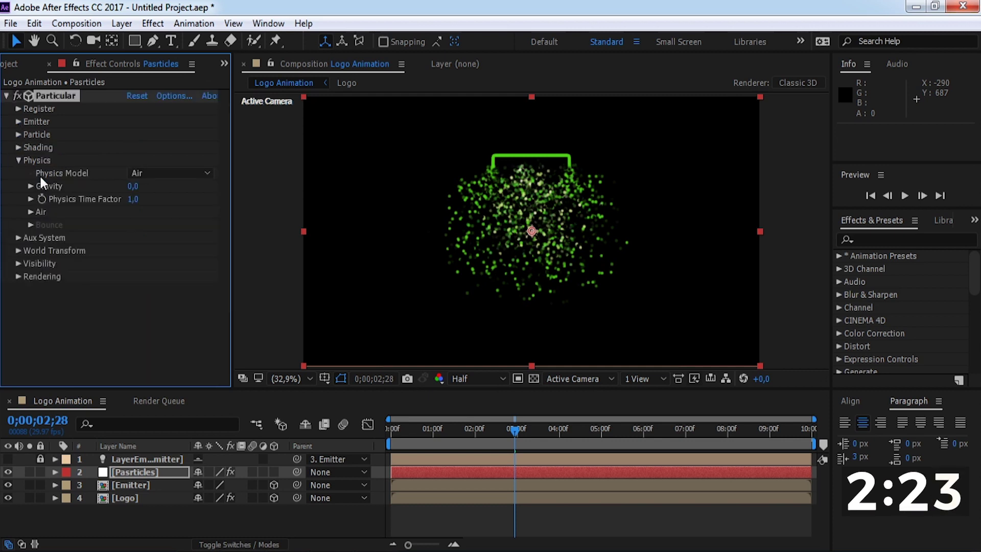
{"action": "left_click", "coordinate": [176, 175]}
{"action": "left_click", "coordinate": [165, 206]}
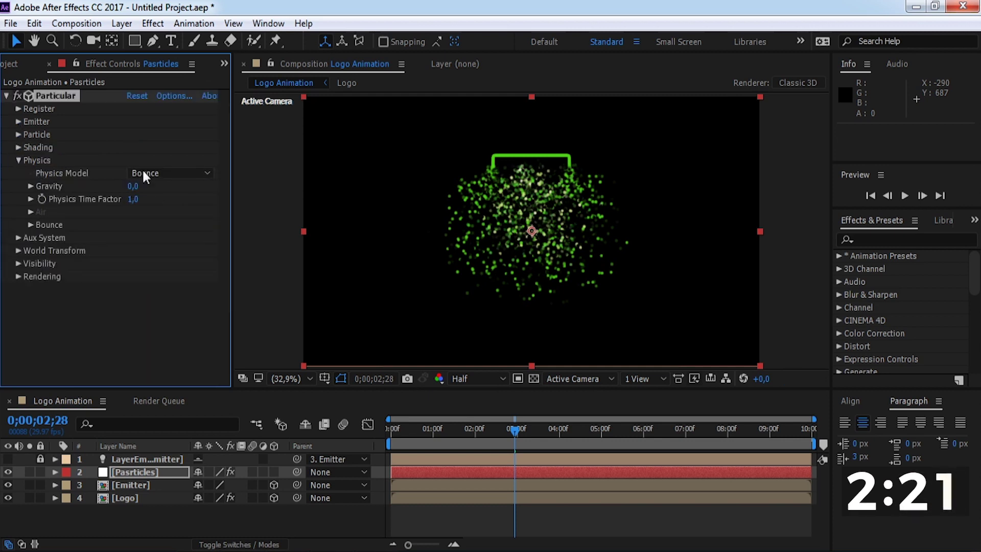
{"action": "left_click", "coordinate": [131, 187]}
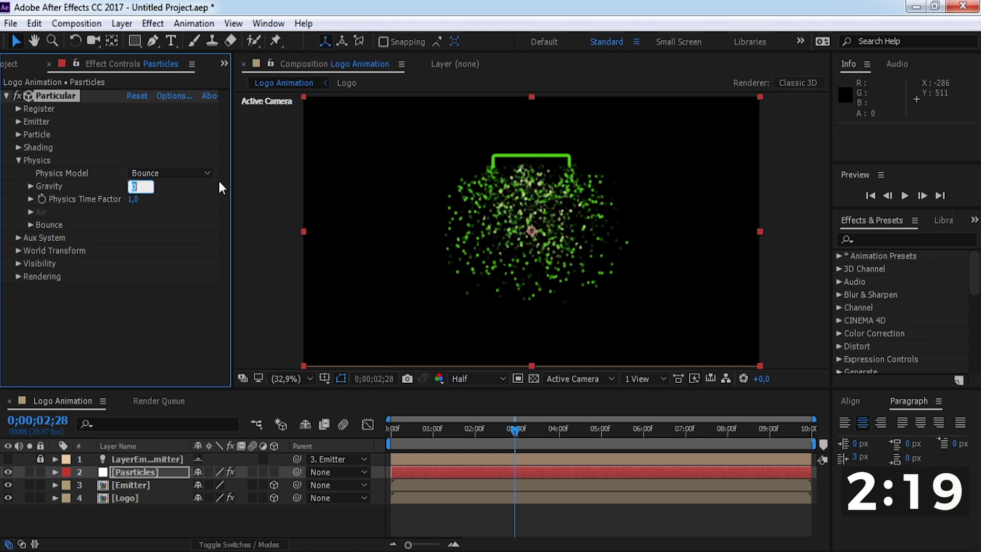
{"action": "type", "text": "10"}
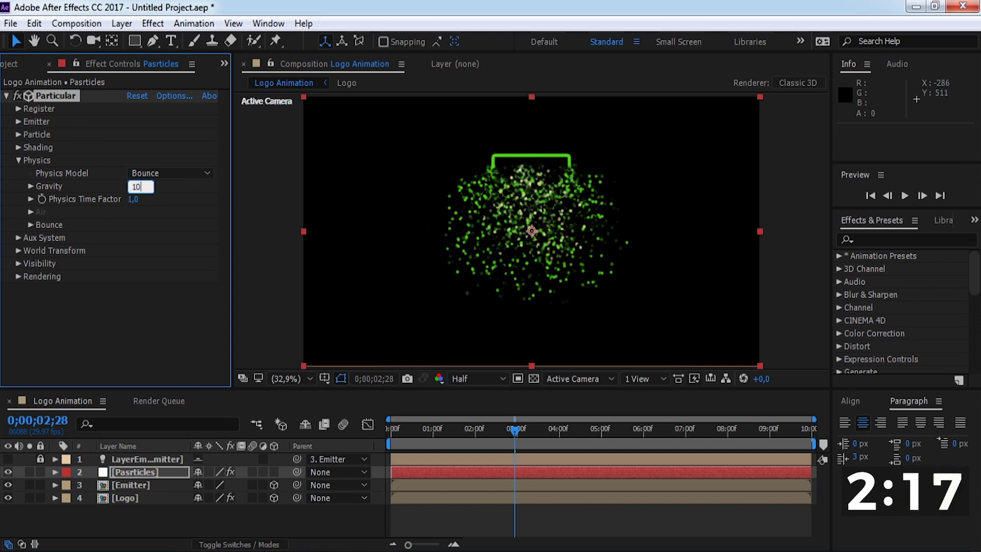
{"action": "type", "text": "0"}
{"action": "key", "text": "Return"}
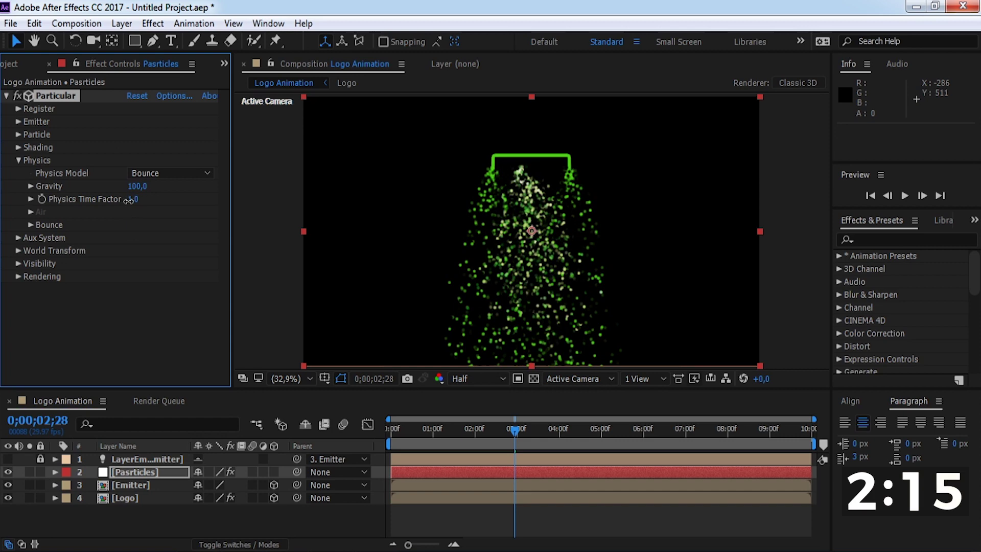
{"action": "left_click", "coordinate": [132, 199]}
{"action": "type", "text": "2"}
{"action": "key", "text": "Return"}
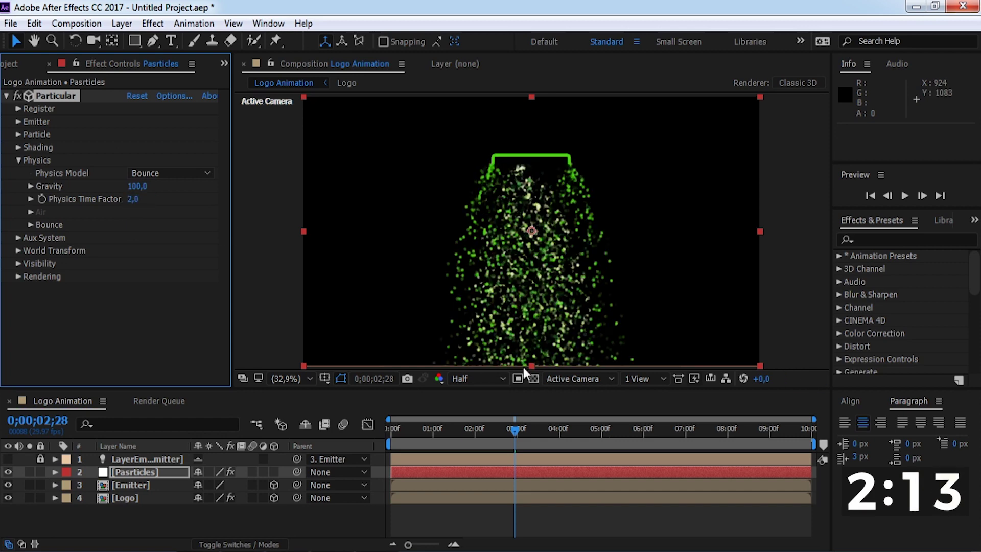
{"action": "left_click_drag", "start_coordinate": [515, 431], "coordinate": [453, 432]}
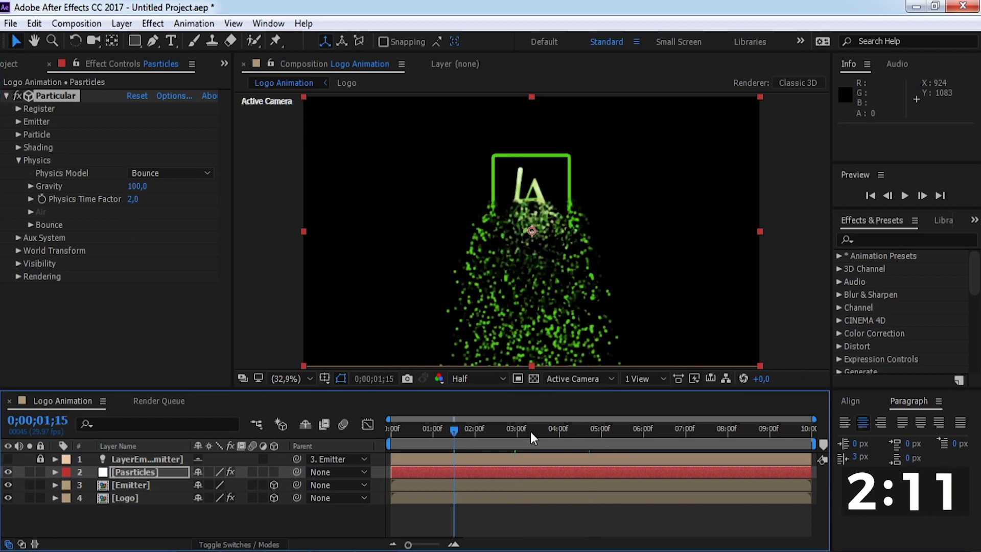
{"action": "left_click", "coordinate": [479, 431]}
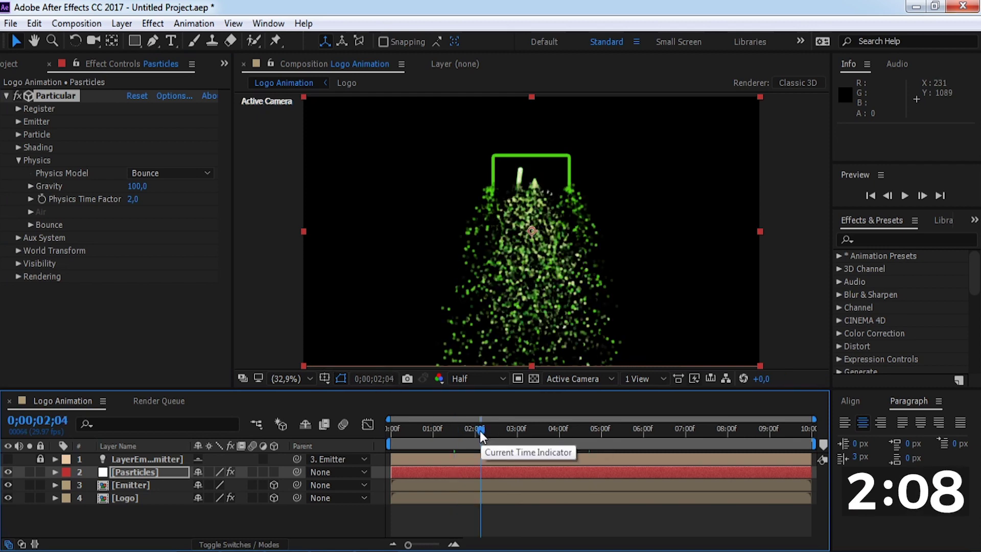
{"action": "left_click", "coordinate": [162, 510]}
- Create a new white solid named Floor
{"action": "right_click", "coordinate": [182, 513]}
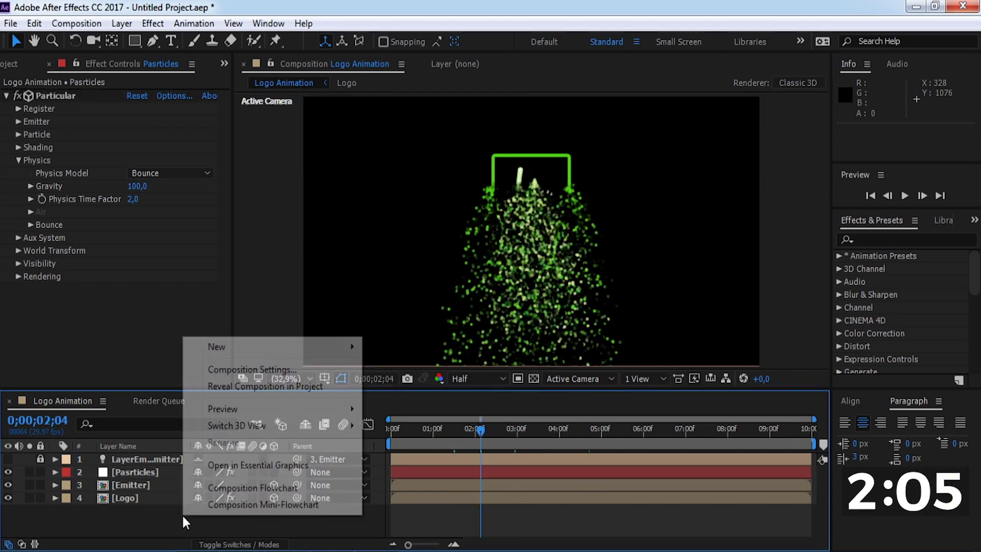
{"action": "mouse_move", "coordinate": [330, 346]}
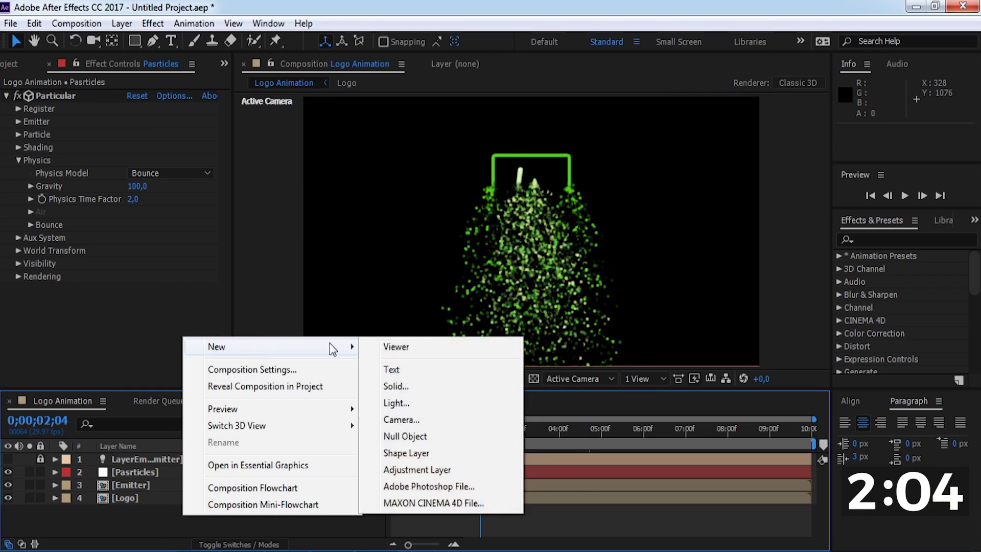
{"action": "left_click", "coordinate": [404, 386]}
{"action": "type", "text": "Floor"}
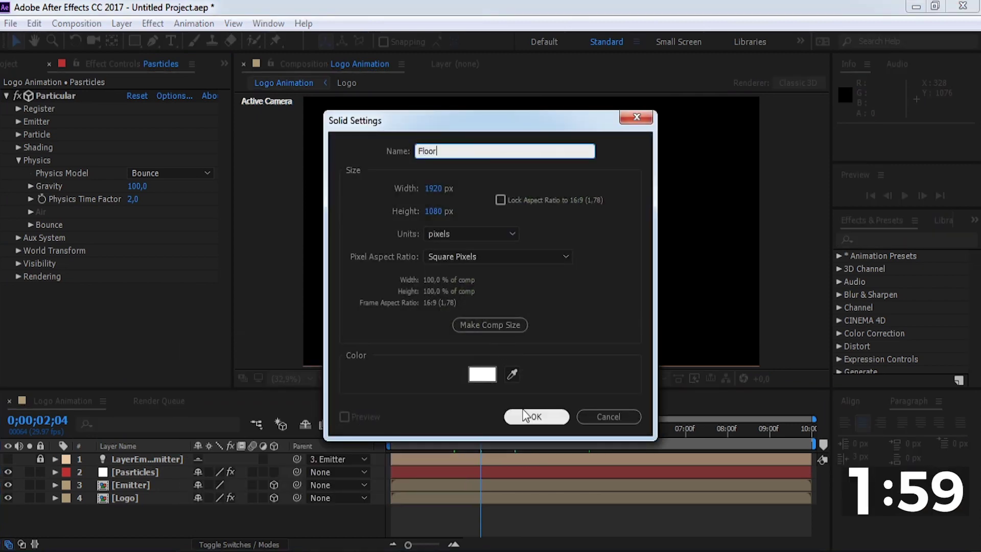
{"action": "left_click", "coordinate": [536, 416]}
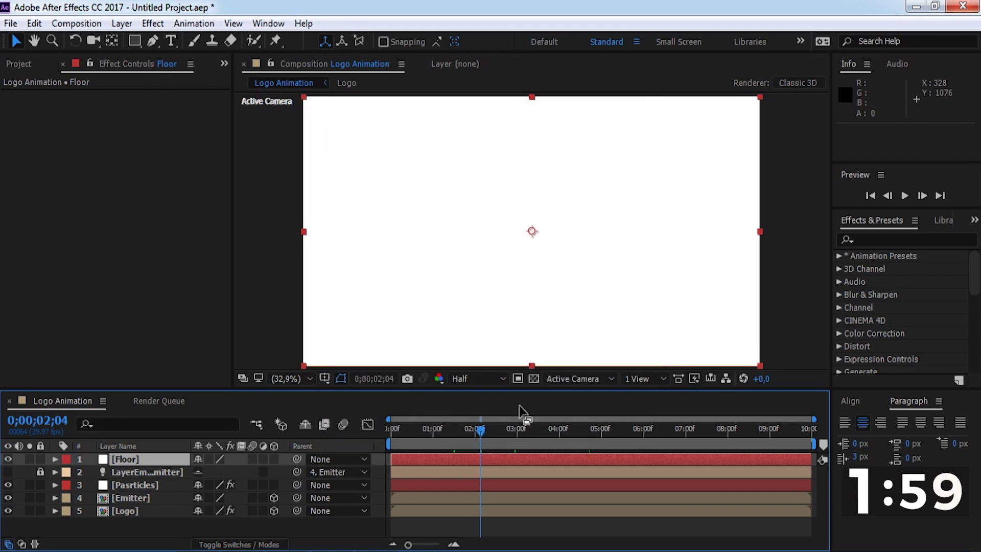
- Make Floor 3D, rotate it 90° on X, lower it, and move it to the stack's bottom
{"action": "left_click", "coordinate": [274, 459]}
{"action": "key", "text": "r"}
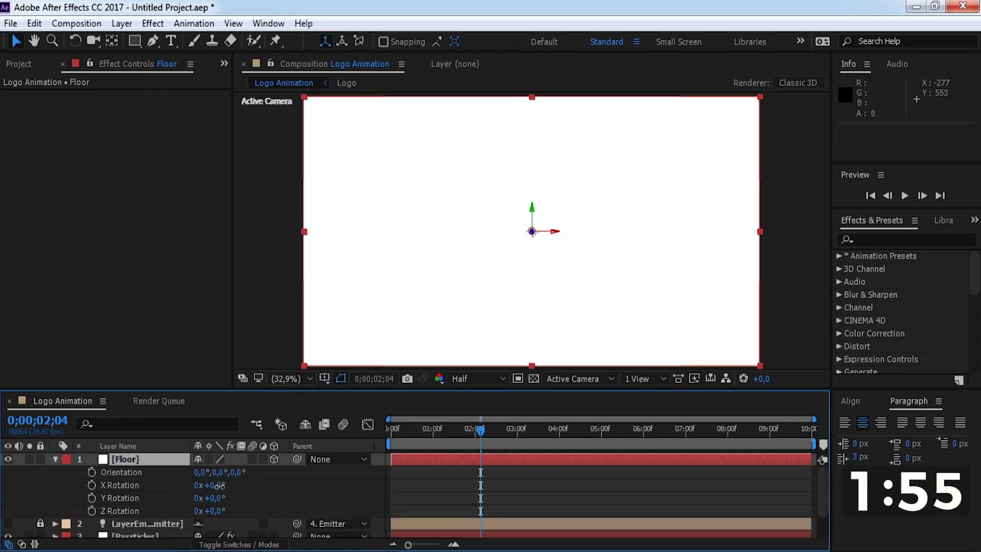
{"action": "type", "text": "90"}
{"action": "key", "text": "Return"}
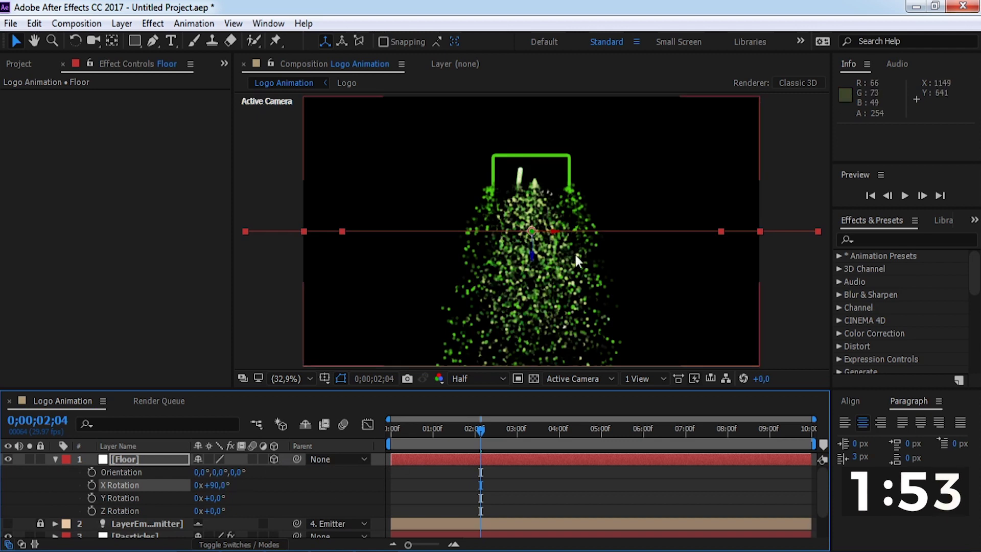
{"action": "left_click_drag", "start_coordinate": [530, 262], "coordinate": [530, 363]}
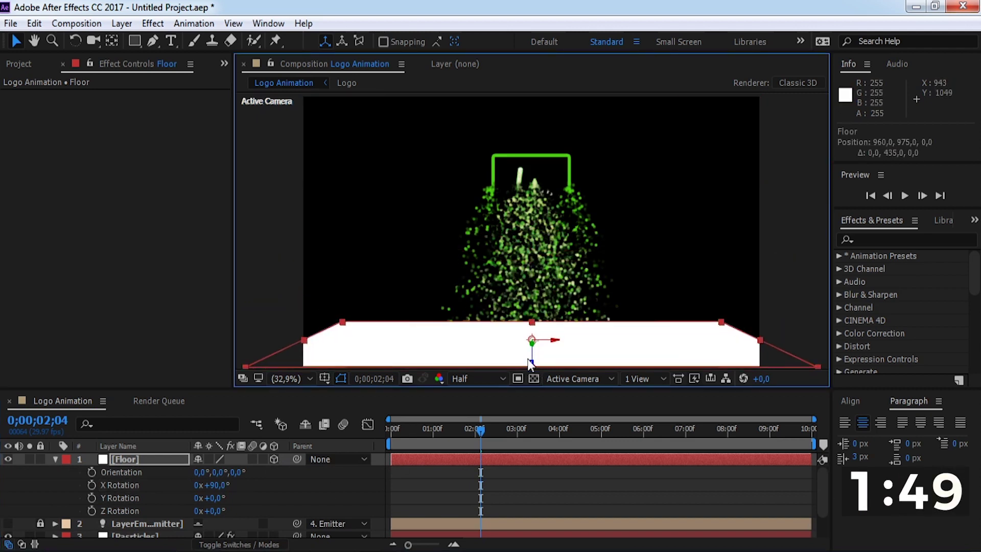
{"action": "left_click", "coordinate": [55, 459]}
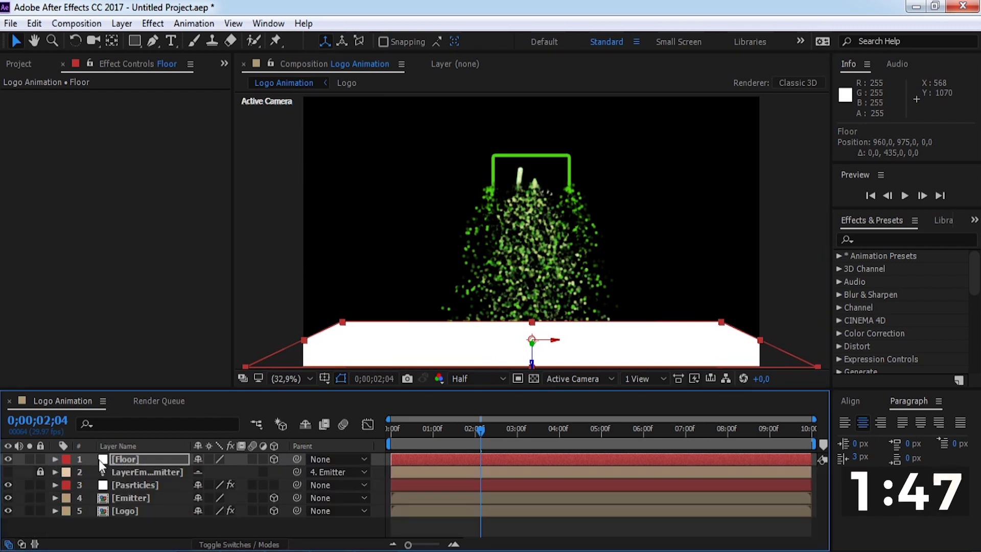
{"action": "left_click_drag", "start_coordinate": [99, 458], "coordinate": [124, 516]}
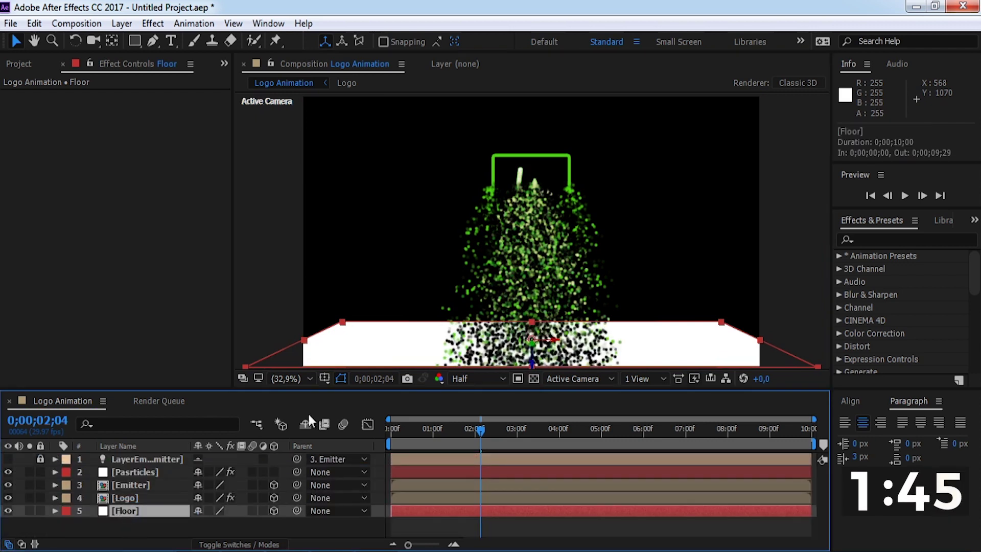
{"action": "left_click", "coordinate": [139, 472]}
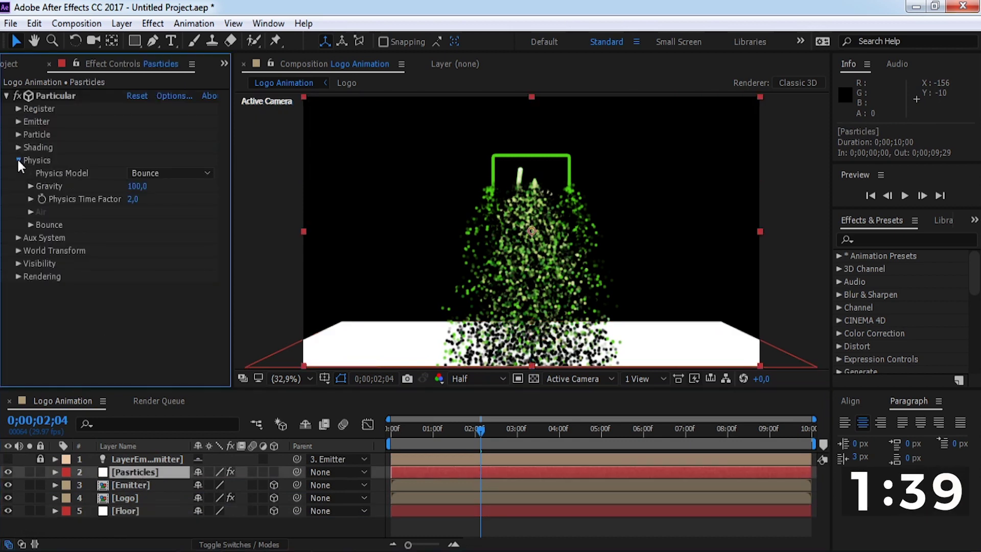
- Make the particles bounce off the Floor layer
{"action": "left_click", "coordinate": [30, 225]}
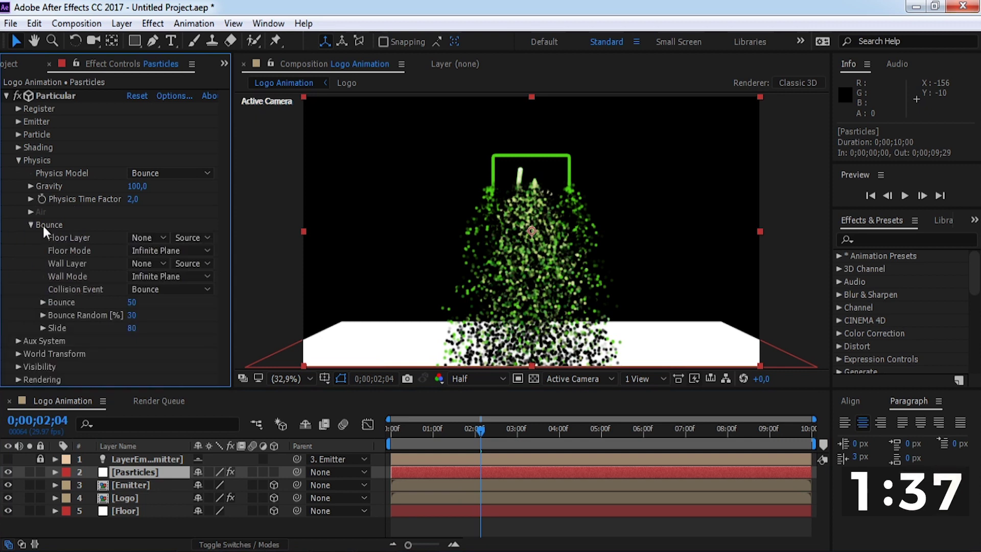
{"action": "left_click", "coordinate": [142, 236]}
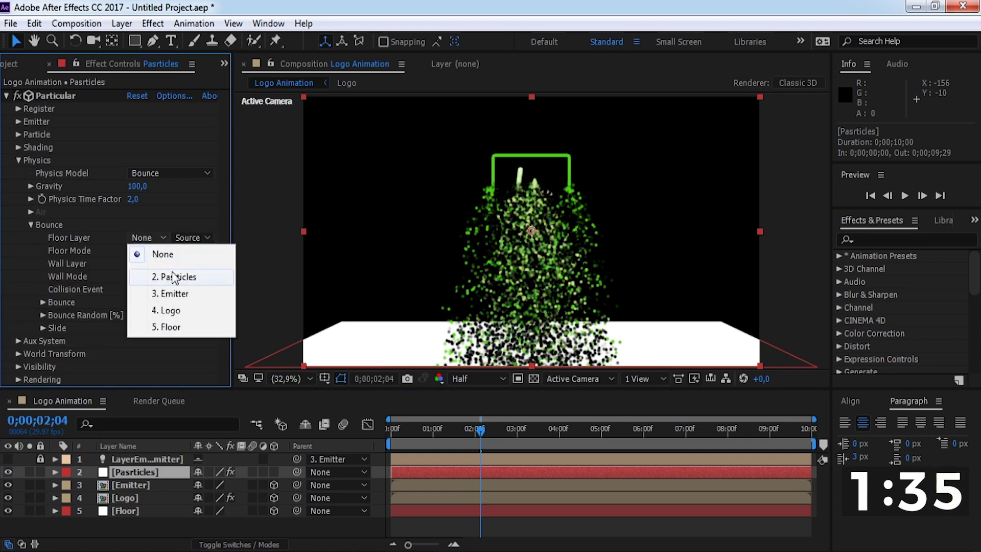
{"action": "left_click", "coordinate": [178, 330]}
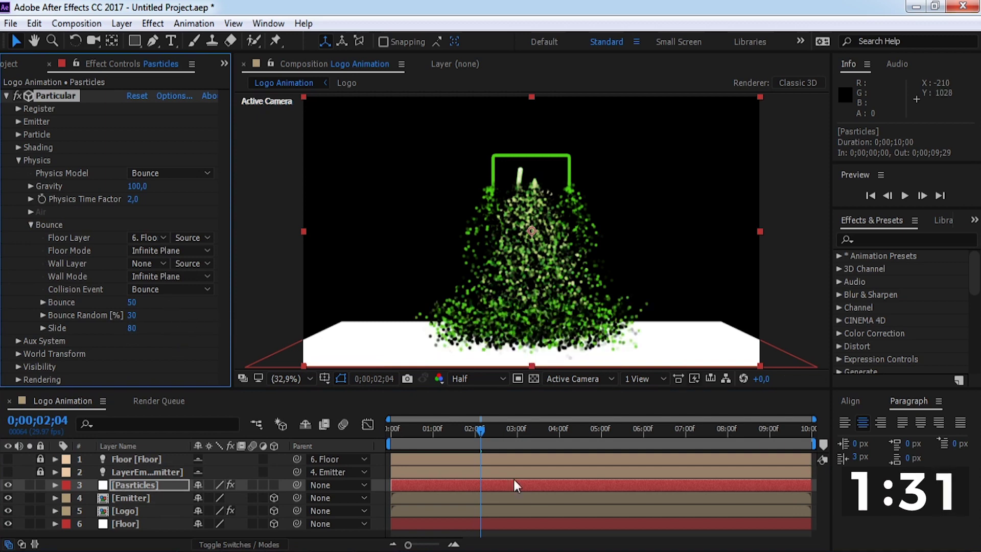
{"action": "left_click", "coordinate": [506, 436]}
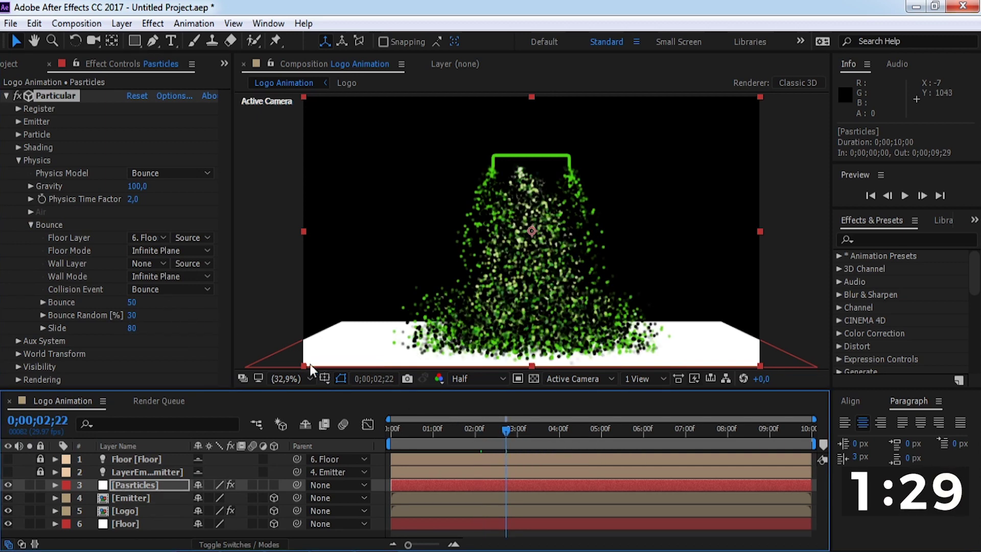
- Set Bounce to 30, Bounce Random to 80 and Slide to 100
{"action": "left_click", "coordinate": [133, 303]}
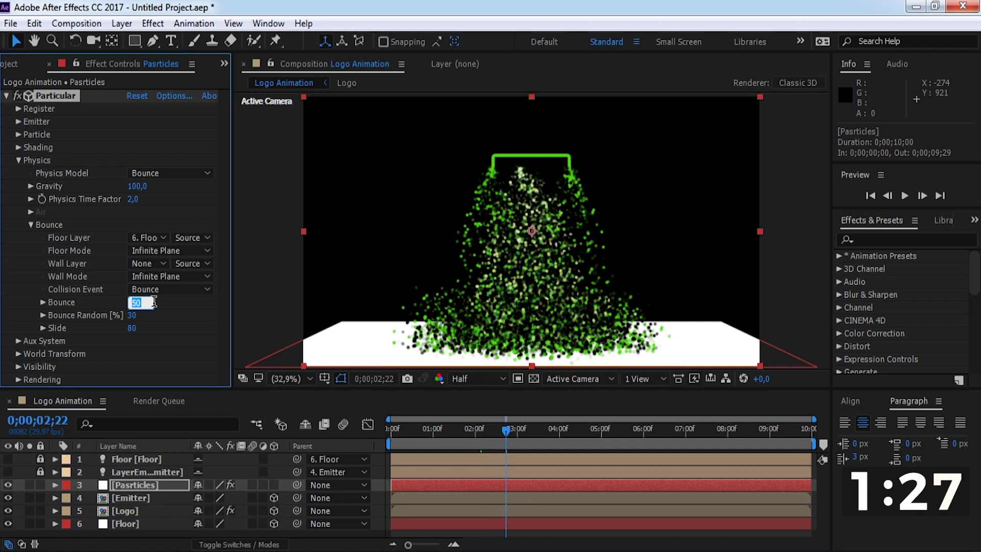
{"action": "type", "text": "30"}
{"action": "key", "text": "Return"}
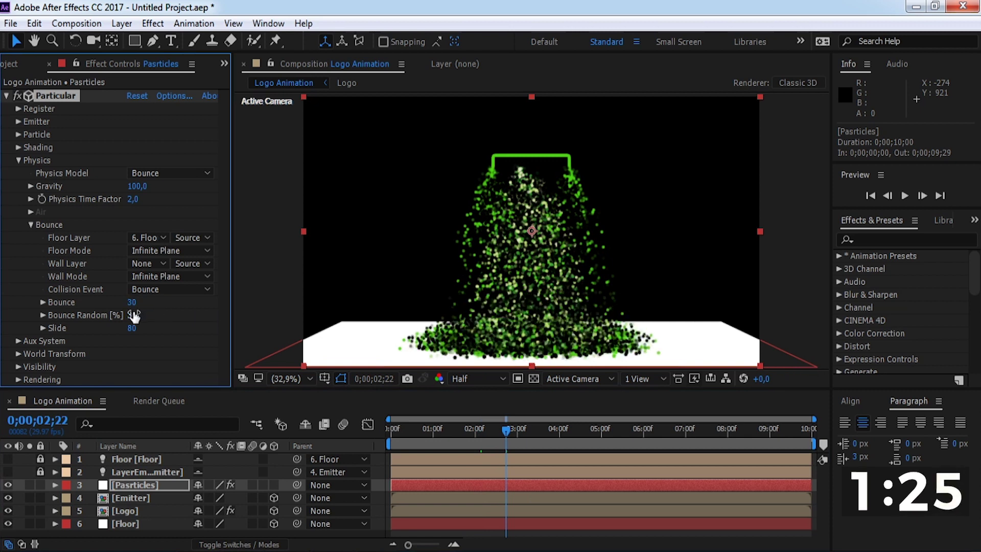
{"action": "left_click", "coordinate": [134, 313]}
{"action": "type", "text": "80"}
{"action": "key", "text": "Return"}
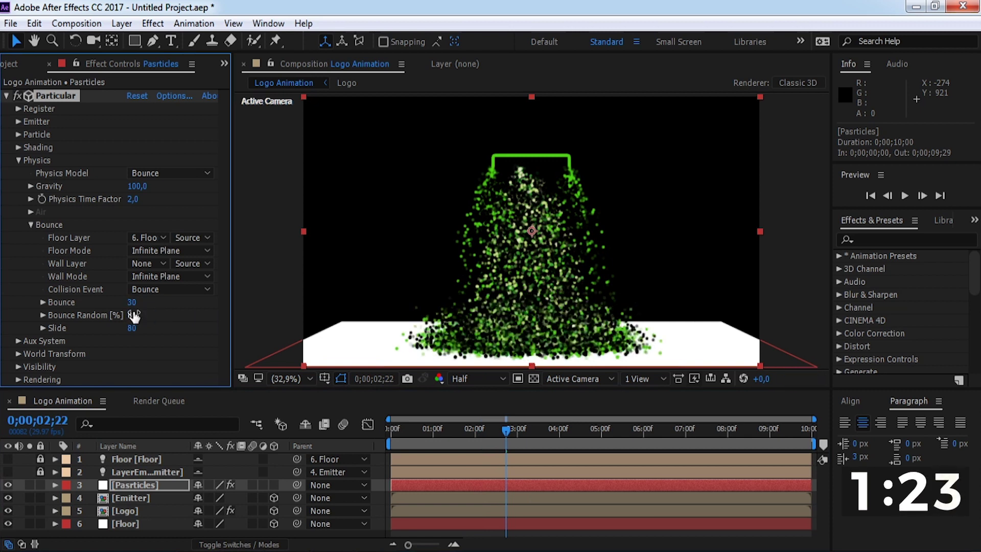
{"action": "left_click", "coordinate": [132, 328]}
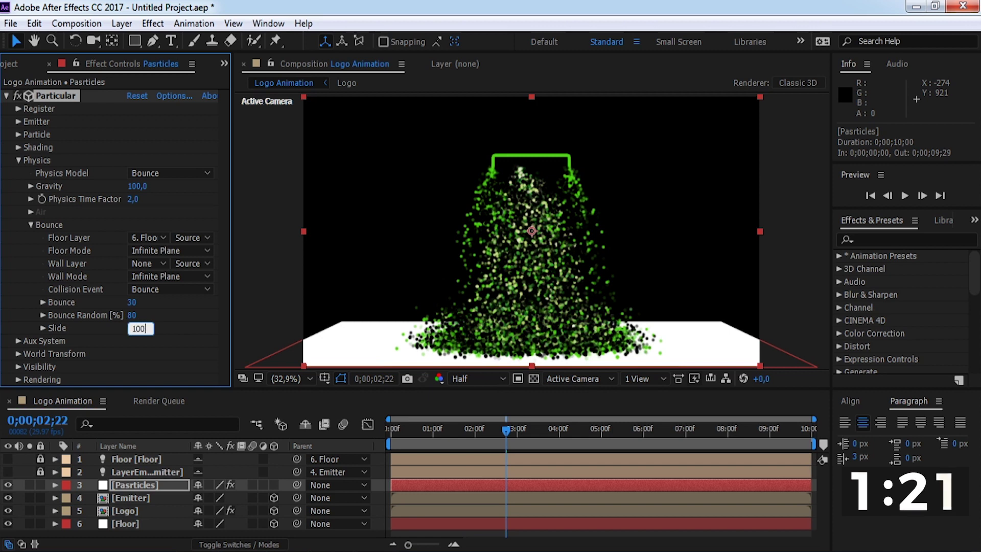
{"action": "key", "text": "Return"}
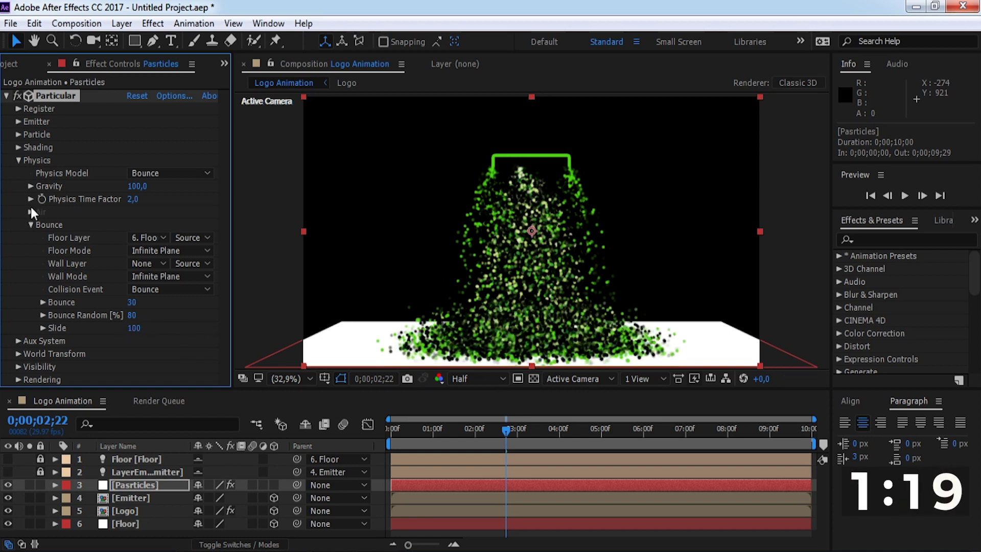
{"action": "left_click", "coordinate": [20, 160]}
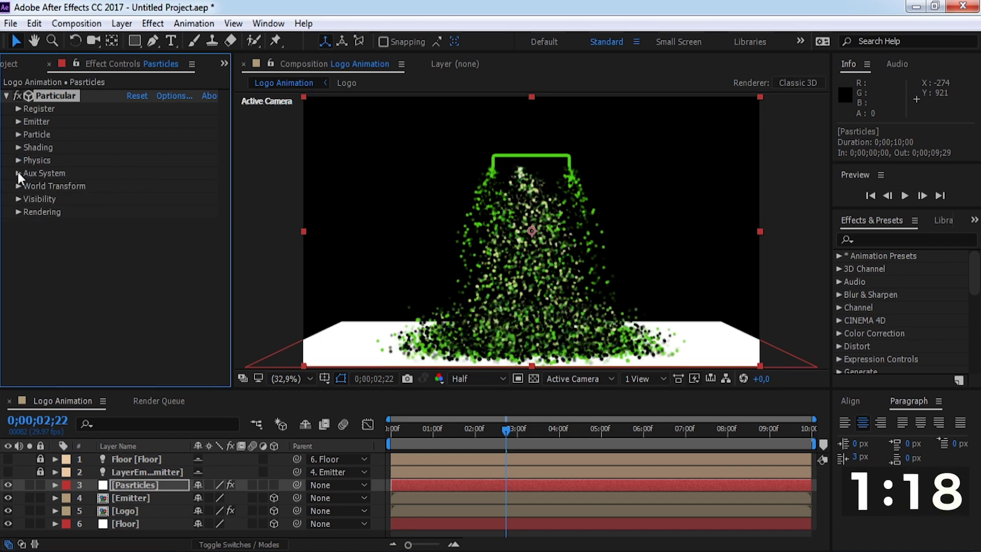
- Hide the Floor layer and scrub ahead to see particles settling on the ground
{"action": "left_click", "coordinate": [8, 524]}
{"action": "left_click_drag", "start_coordinate": [437, 432], "coordinate": [672, 430]}
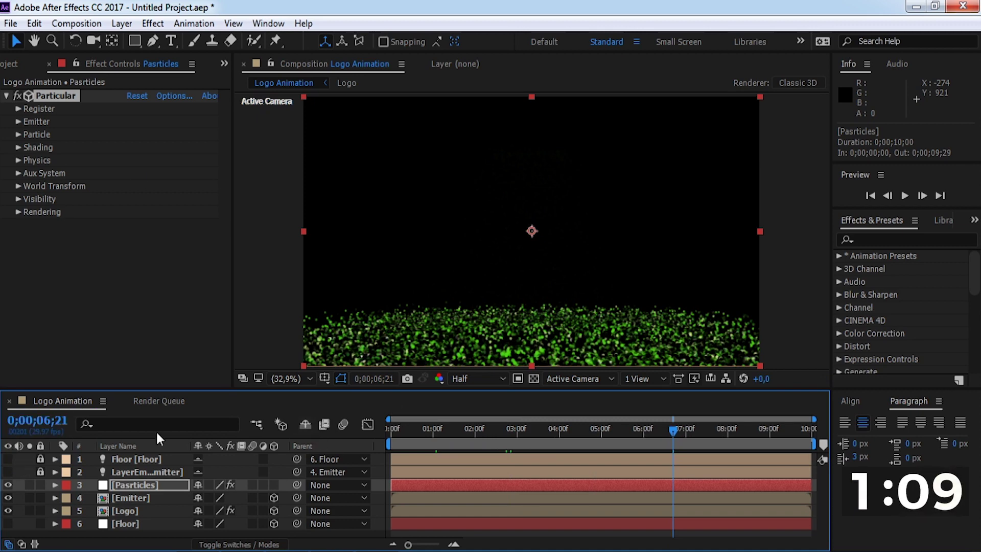
{"action": "left_click", "coordinate": [136, 469]}
- Create a white 1920×1080 solid named BG and move it to the bottom of the stack
{"action": "left_click", "coordinate": [121, 23]}
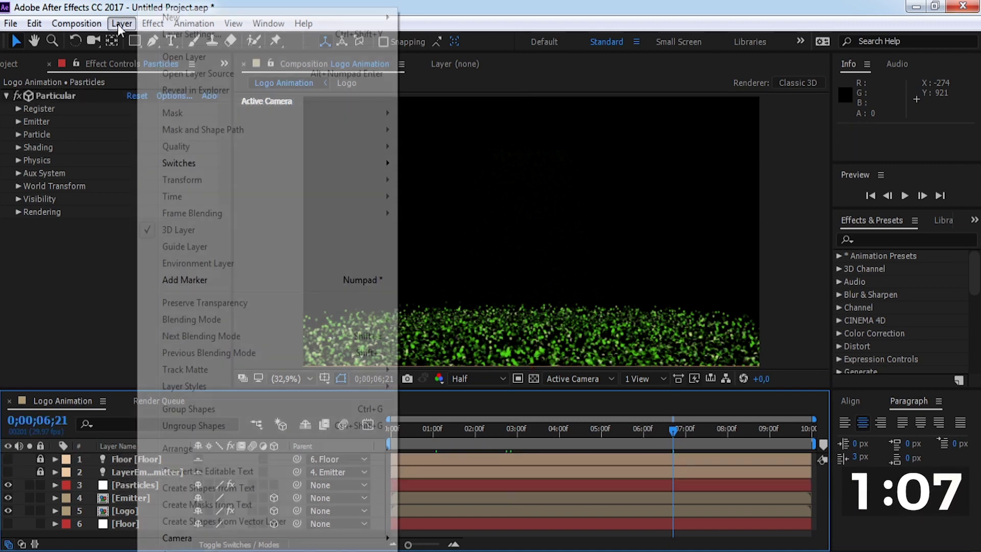
{"action": "mouse_move", "coordinate": [368, 19]}
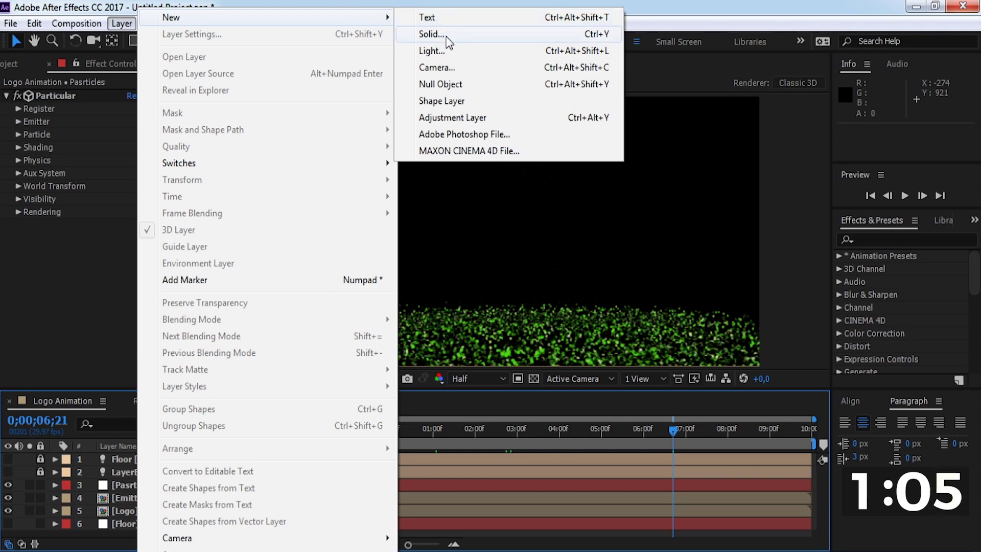
{"action": "left_click", "coordinate": [427, 33]}
{"action": "type", "text": "BG"}
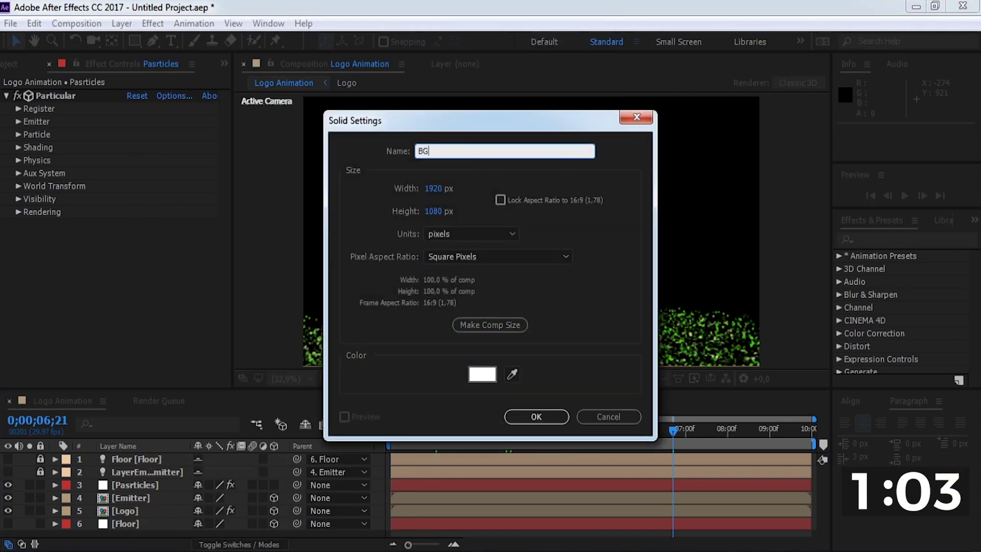
{"action": "left_click", "coordinate": [562, 418]}
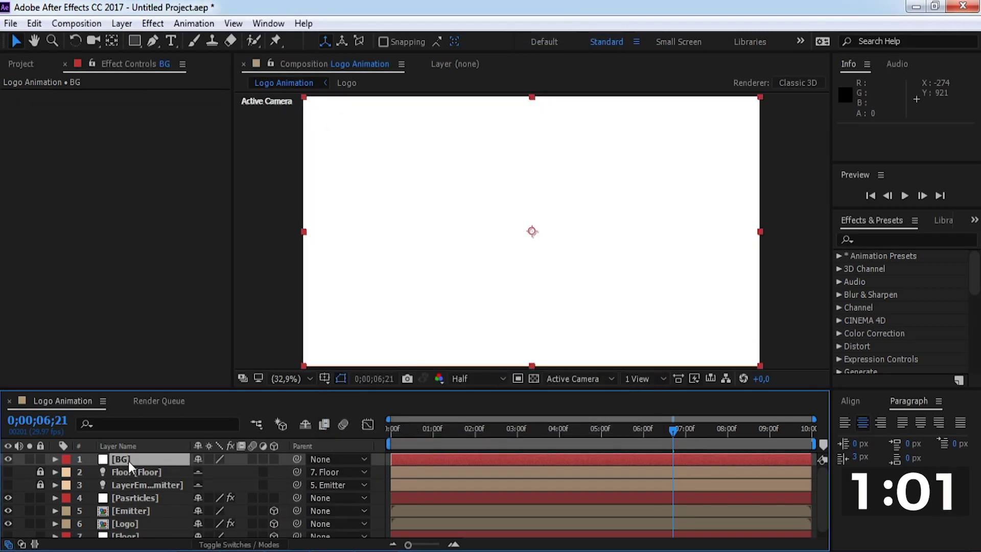
{"action": "left_click_drag", "start_coordinate": [128, 461], "coordinate": [131, 542]}
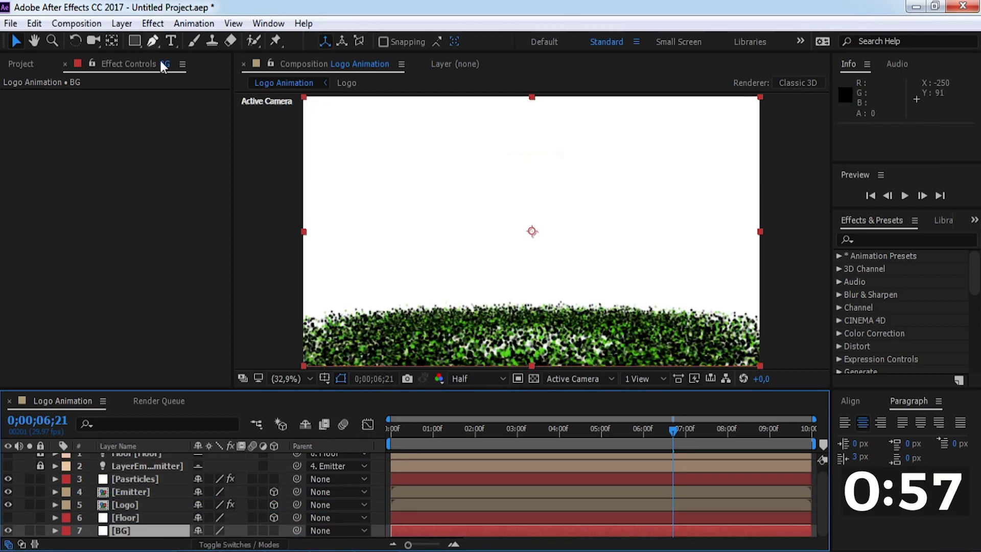
{"action": "left_click", "coordinate": [153, 23]}
{"action": "mouse_move", "coordinate": [217, 232]}
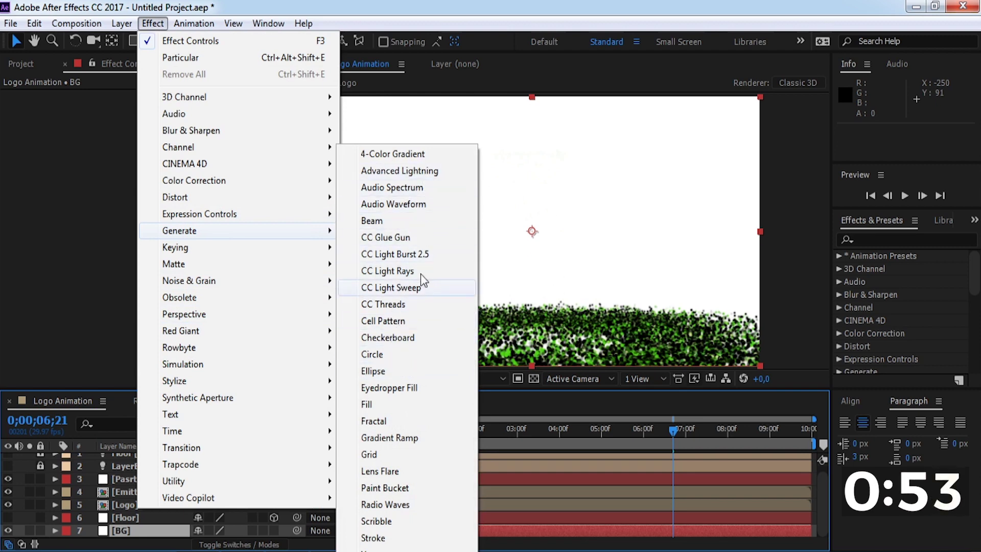
- Apply a radial Gradient Ramp to BG with swapped colours, lowering its centre and end points
{"action": "left_click", "coordinate": [400, 438]}
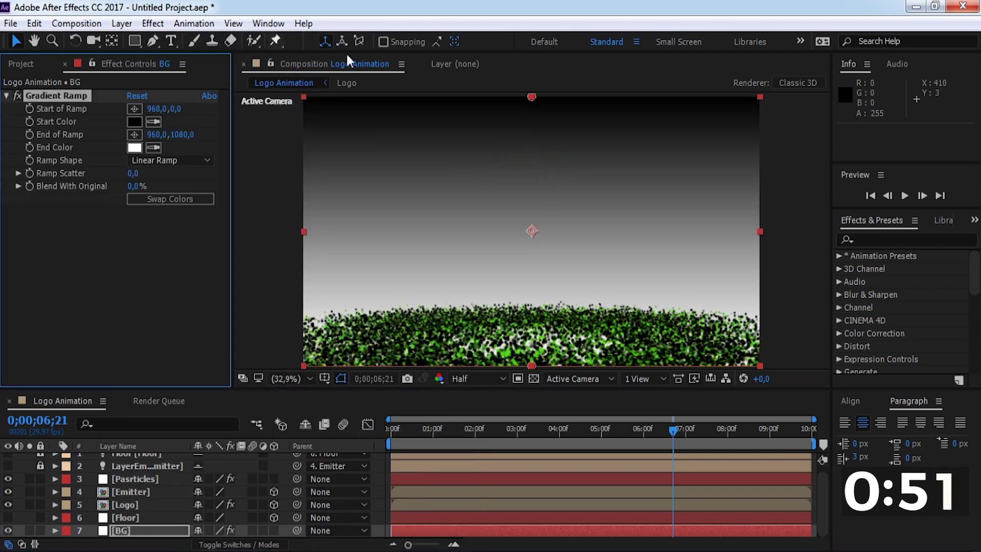
{"action": "left_click", "coordinate": [169, 160]}
{"action": "left_click", "coordinate": [171, 192]}
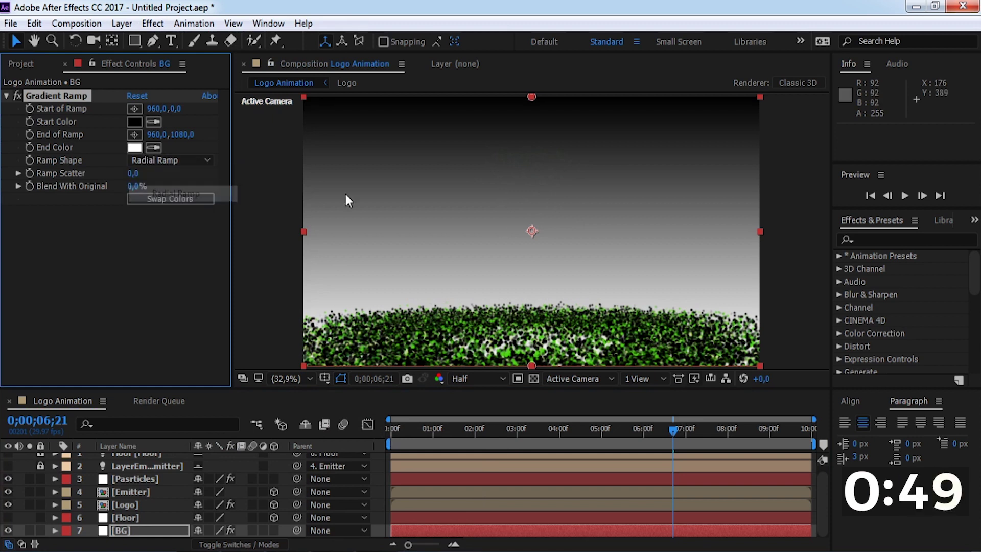
{"action": "left_click", "coordinate": [153, 161]}
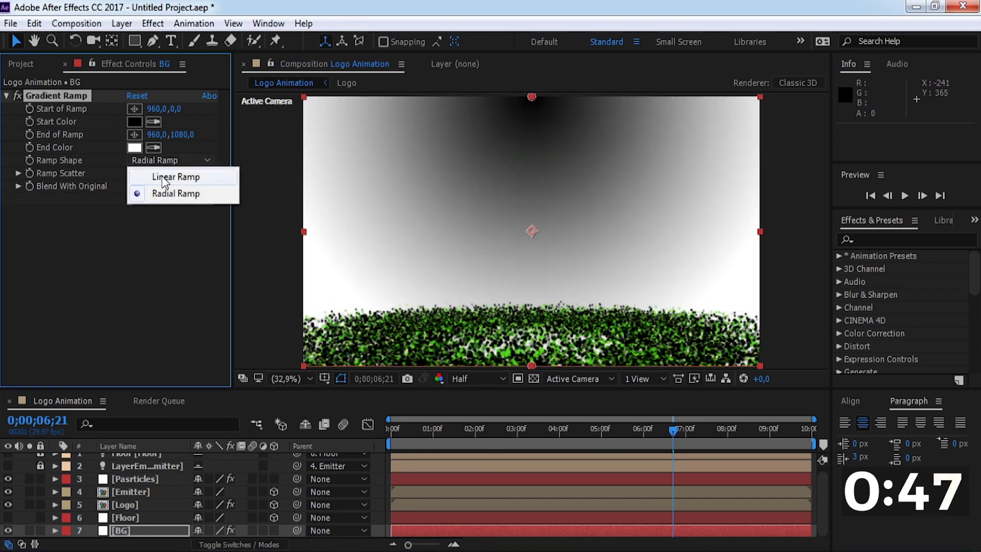
{"action": "left_click", "coordinate": [532, 96]}
{"action": "left_click_drag", "start_coordinate": [532, 96], "coordinate": [525, 146]}
{"action": "left_click", "coordinate": [170, 199]}
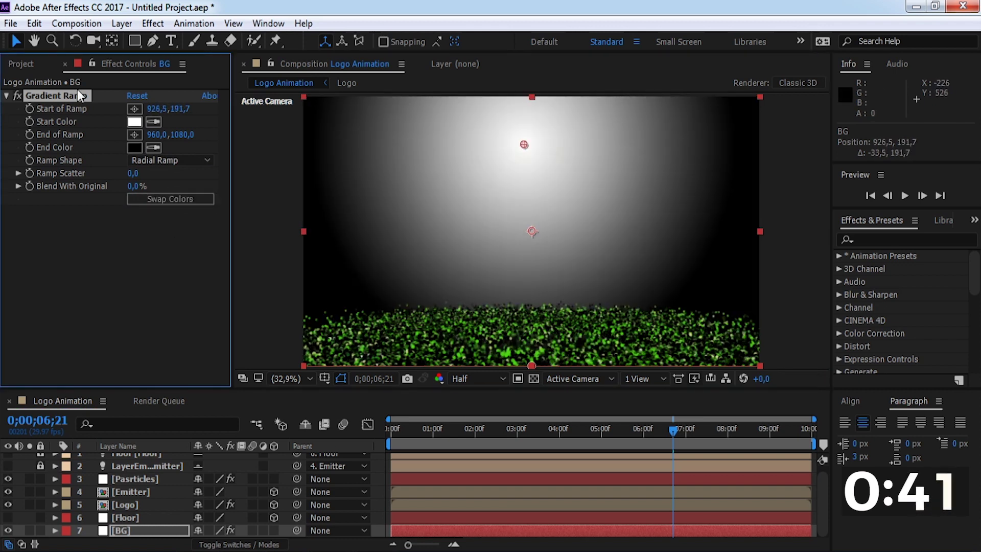
{"action": "key", "text": "comma"}
{"action": "key", "text": "comma"}
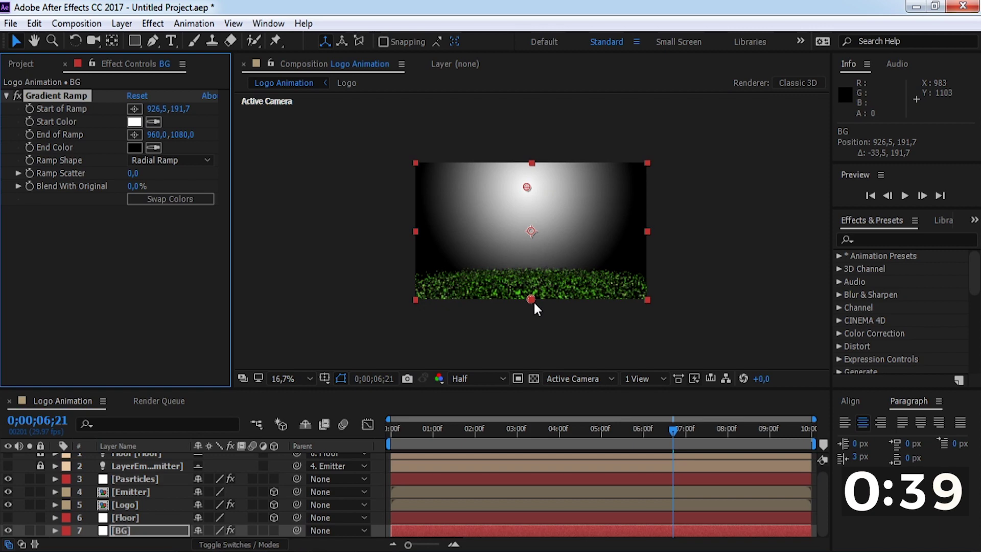
{"action": "left_click_drag", "start_coordinate": [532, 300], "coordinate": [534, 349]}
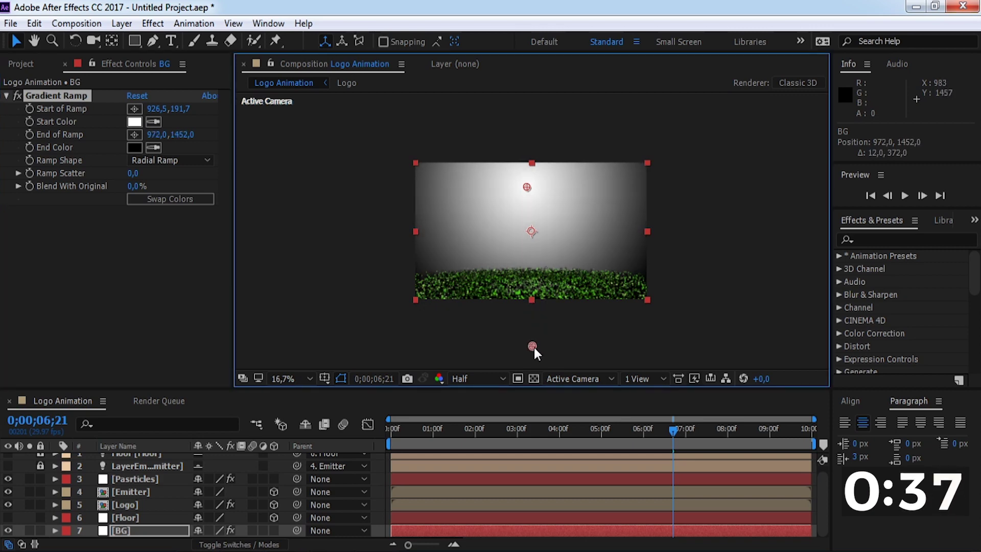
- Set the gradient's start colour to pale green
{"action": "left_click", "coordinate": [134, 121]}
{"action": "left_click", "coordinate": [225, 332]}
{"action": "left_click", "coordinate": [164, 349]}
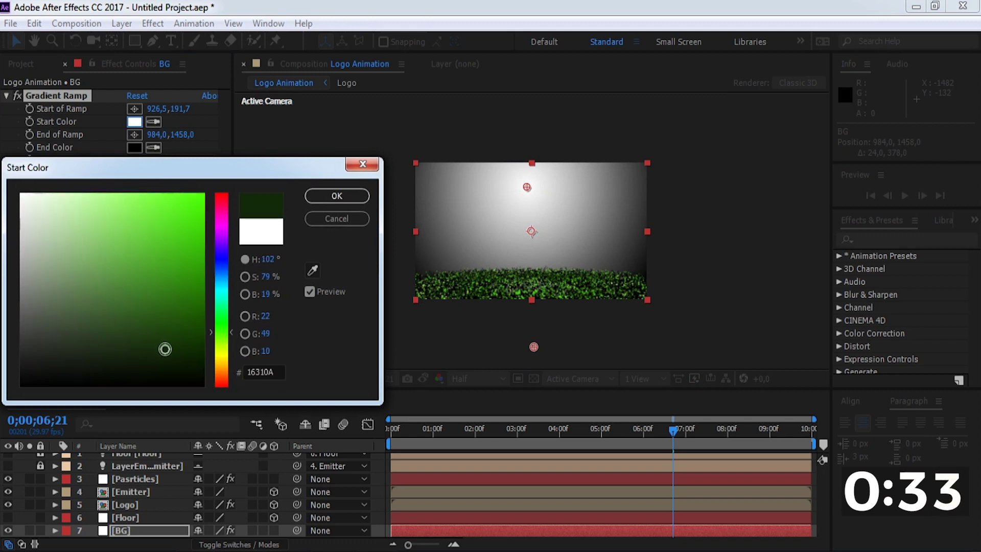
{"action": "mouse_move", "coordinate": [164, 349]}
{"action": "left_mouse_down"}
{"action": "mouse_move", "coordinate": [123, 344]}
{"action": "mouse_move", "coordinate": [66, 192]}
{"action": "mouse_move", "coordinate": [47, 205]}
{"action": "mouse_move", "coordinate": [62, 205]}
{"action": "left_mouse_up"}
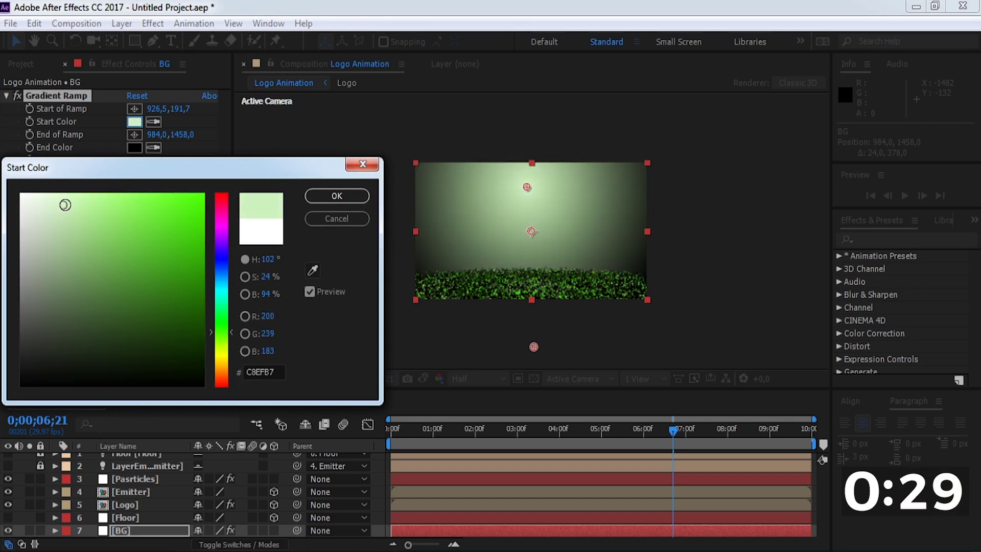
{"action": "left_click", "coordinate": [336, 196]}
- Refine the ramp's centre and end points, fit the frame in view, and play the animation
{"action": "left_click", "coordinate": [370, 435]}
{"action": "key", "text": "Home"}
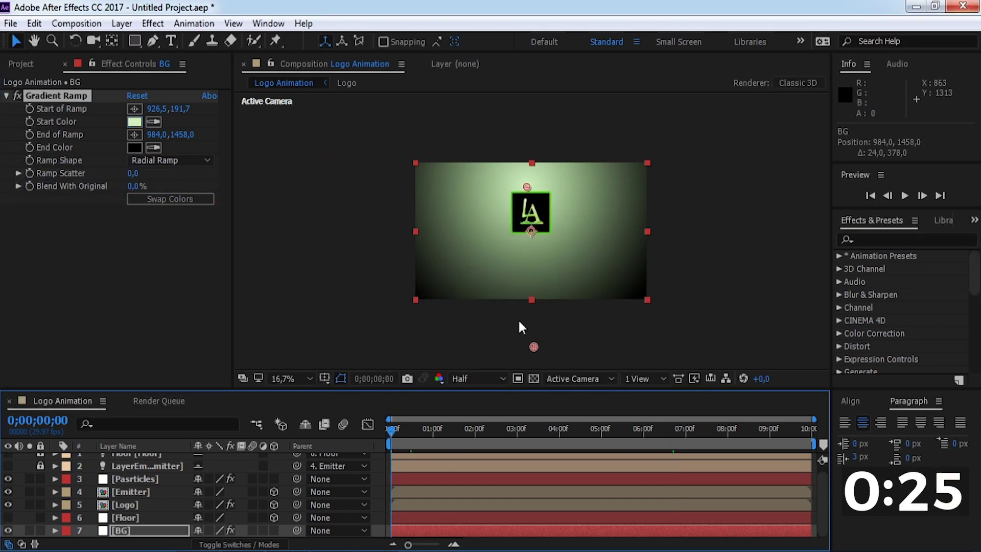
{"action": "left_click_drag", "start_coordinate": [535, 348], "coordinate": [538, 375]}
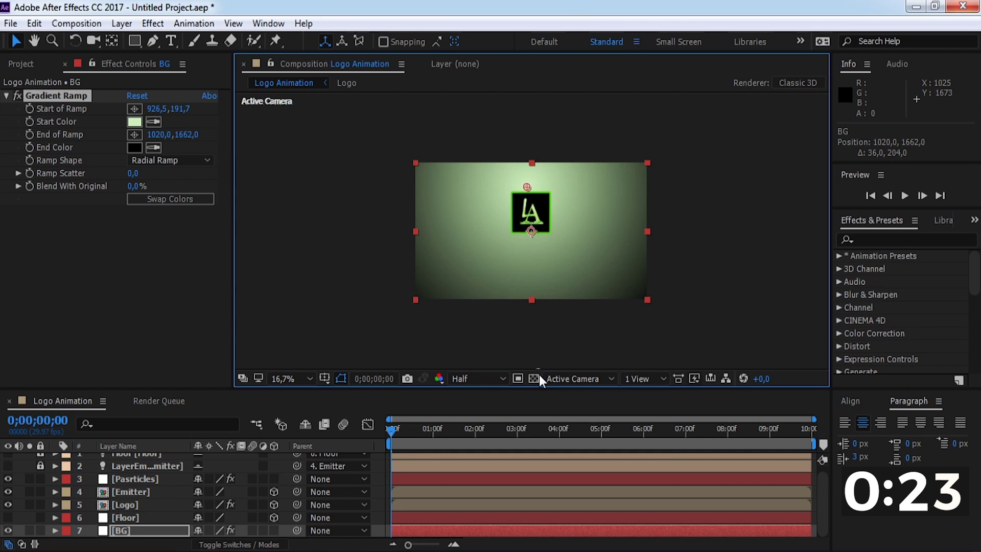
{"action": "left_click_drag", "start_coordinate": [527, 187], "coordinate": [531, 177]}
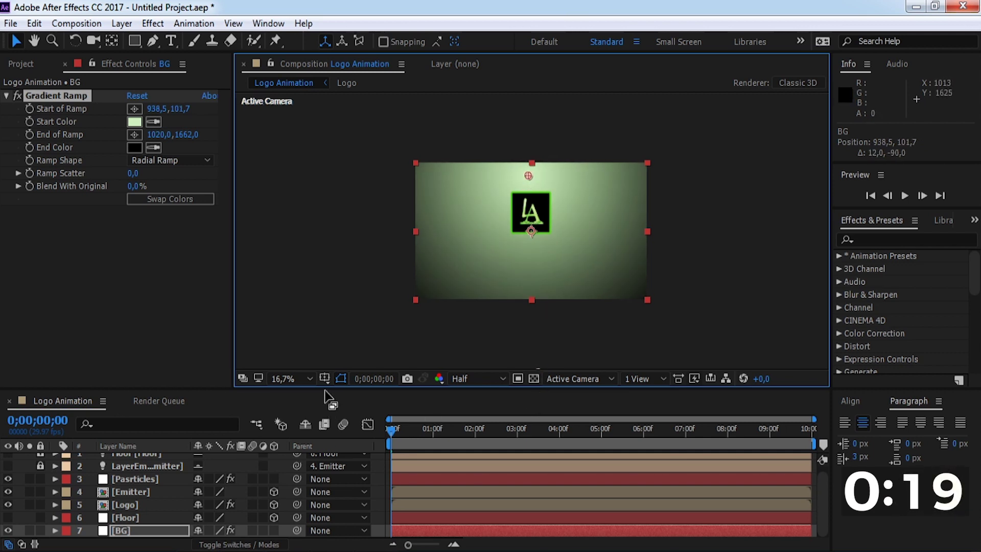
{"action": "left_click", "coordinate": [305, 378]}
{"action": "left_click", "coordinate": [331, 102]}
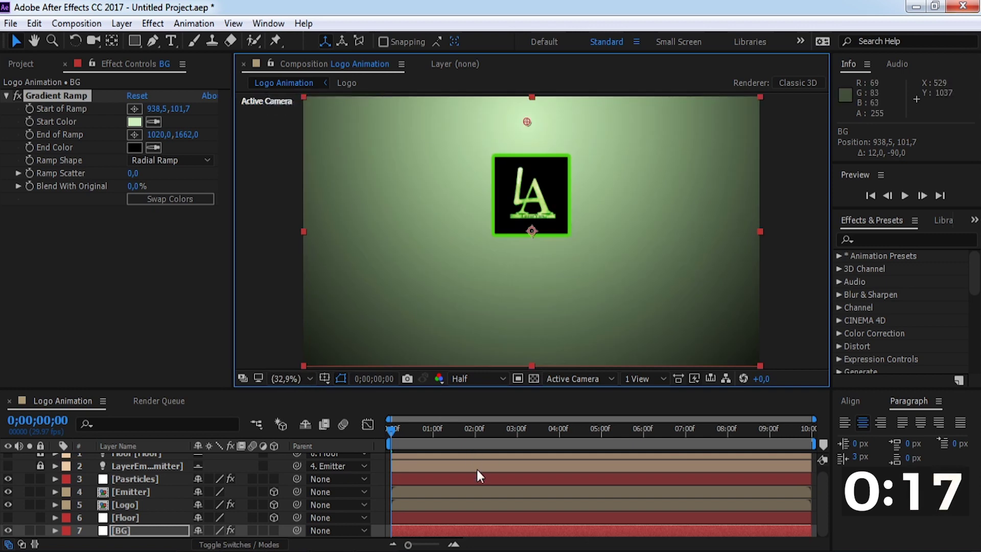
{"action": "left_click", "coordinate": [460, 444]}
{"action": "key", "text": "space"}
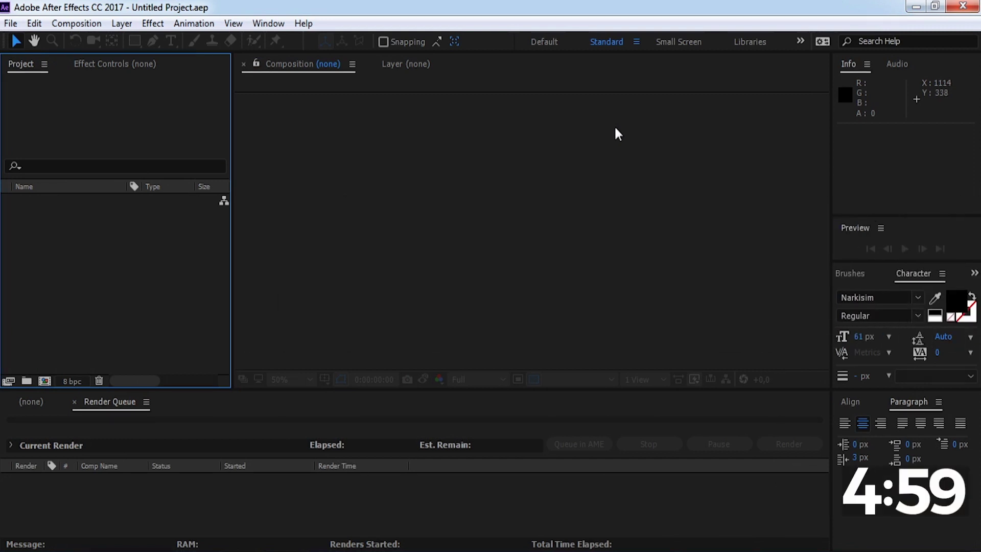
- Open the Particle Logo Reveal project from the Template_Particle Logo Reveal folder
{"action": "left_click", "coordinate": [10, 23]}
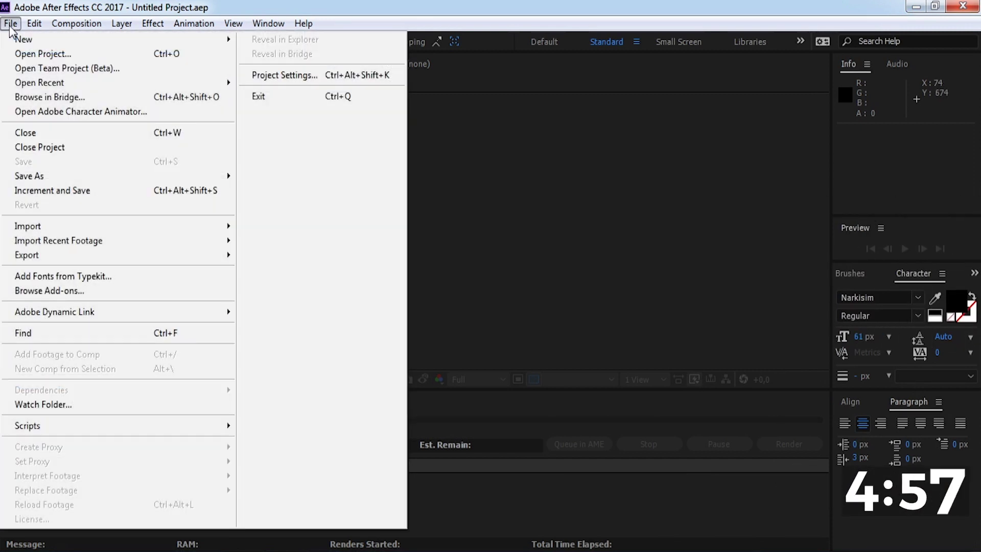
{"action": "left_click", "coordinate": [23, 53]}
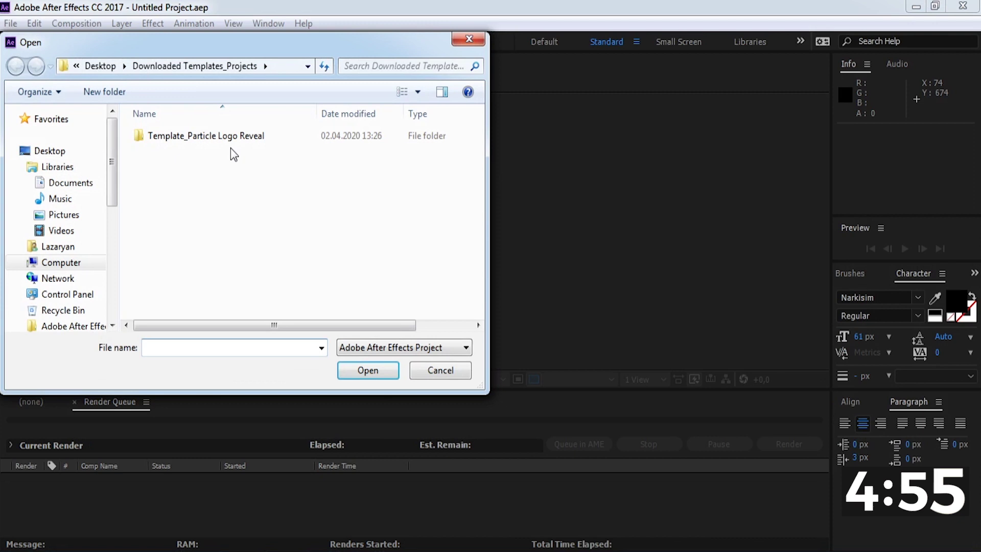
{"action": "left_click", "coordinate": [257, 139]}
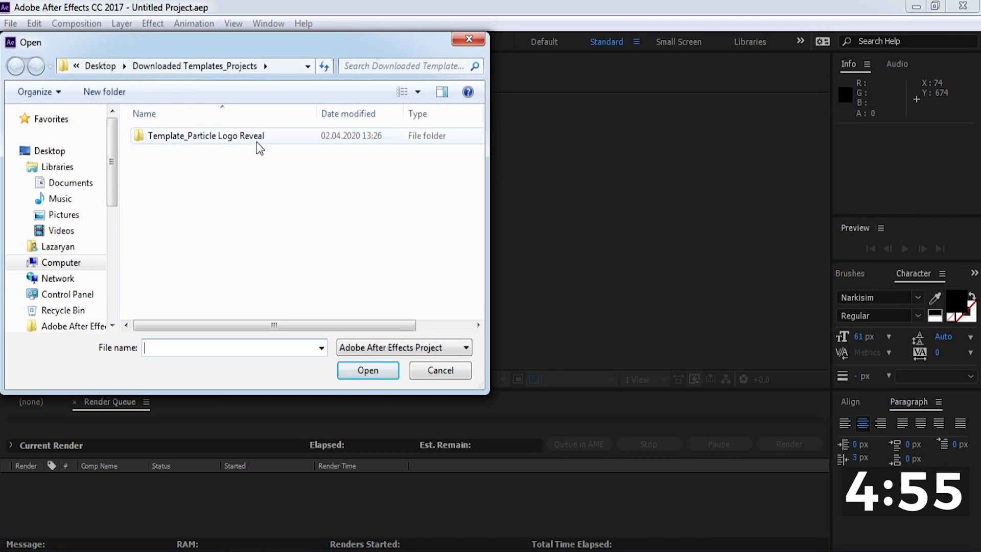
{"action": "double_click", "coordinate": [194, 138]}
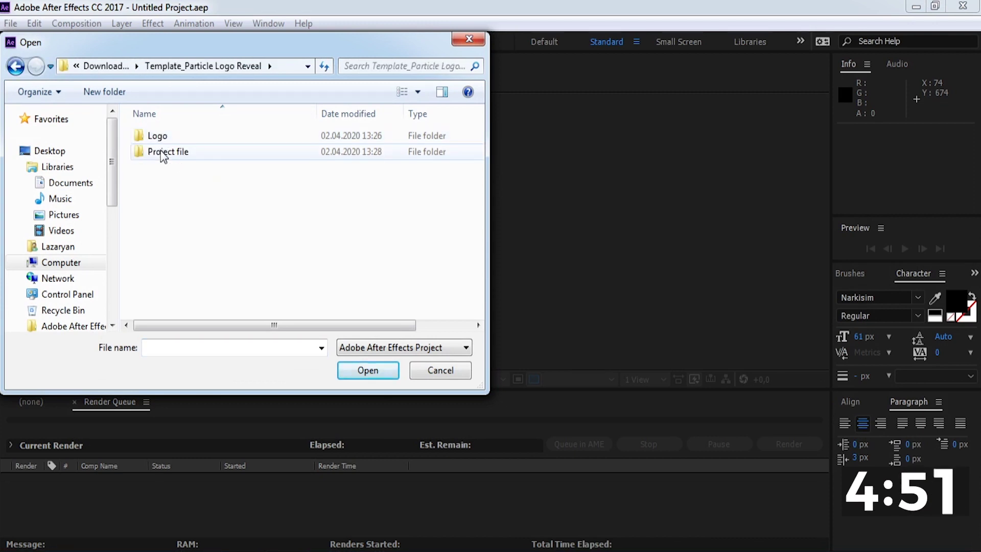
{"action": "double_click", "coordinate": [161, 151]}
{"action": "left_click", "coordinate": [182, 137]}
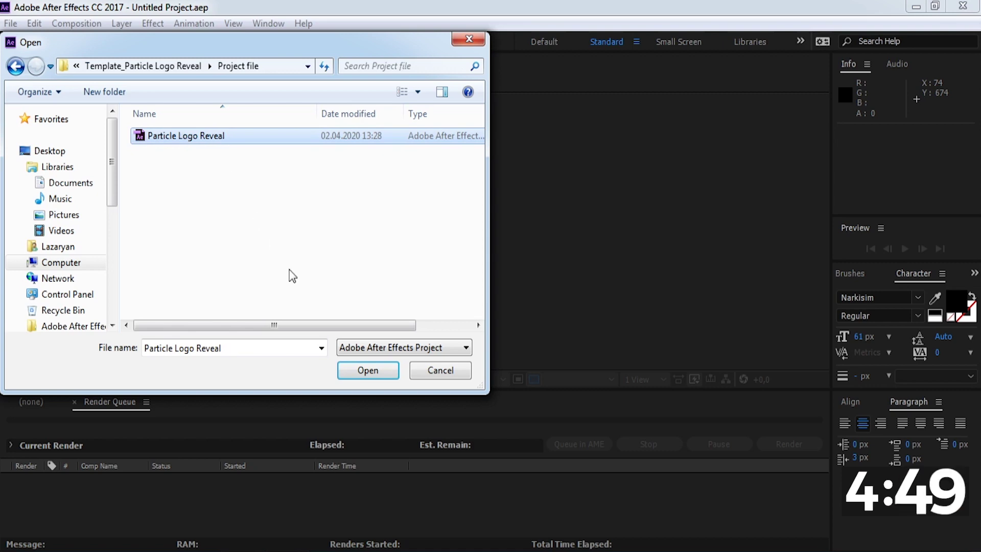
{"action": "left_click", "coordinate": [355, 375]}
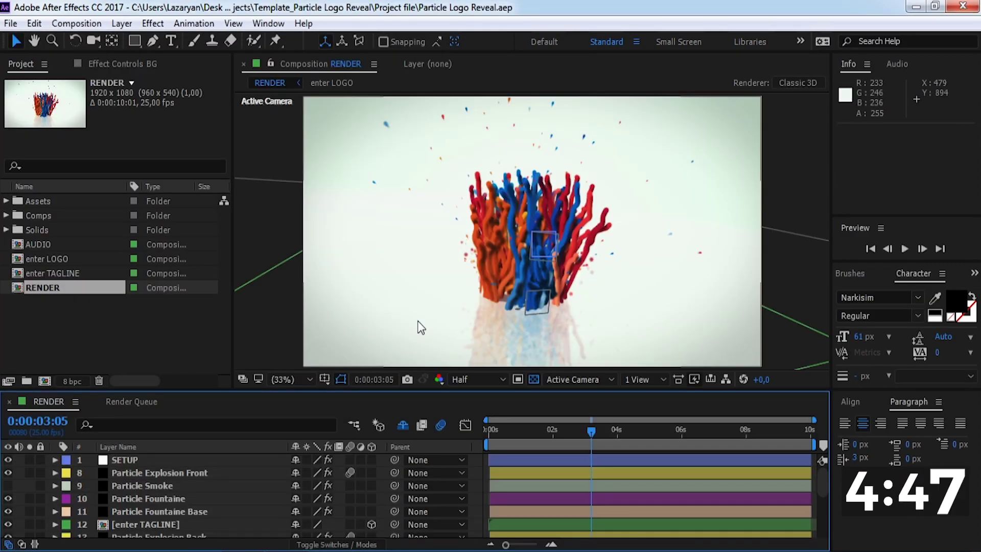
- Open the enter LOGO precomp from the RENDER timeline
{"action": "left_click", "coordinate": [726, 429]}
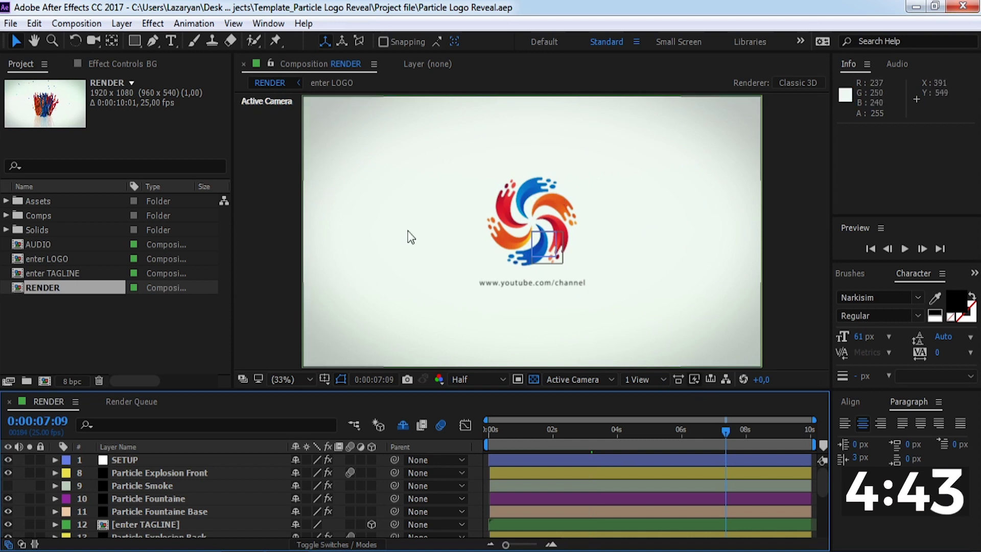
{"action": "left_click", "coordinate": [88, 299]}
{"action": "left_click", "coordinate": [51, 260]}
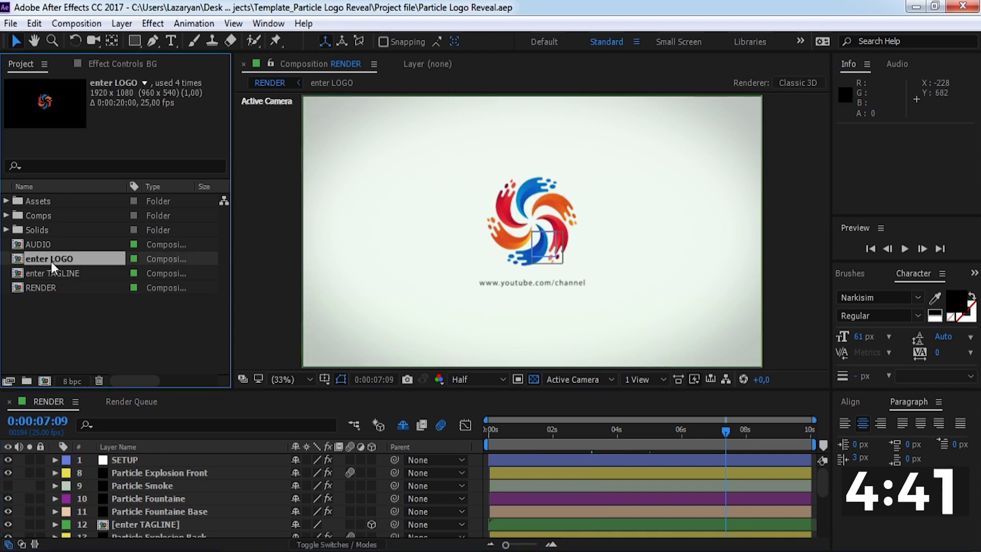
{"action": "scroll", "coordinate": [149, 501], "scroll_direction": "down", "scroll_amount": 3}
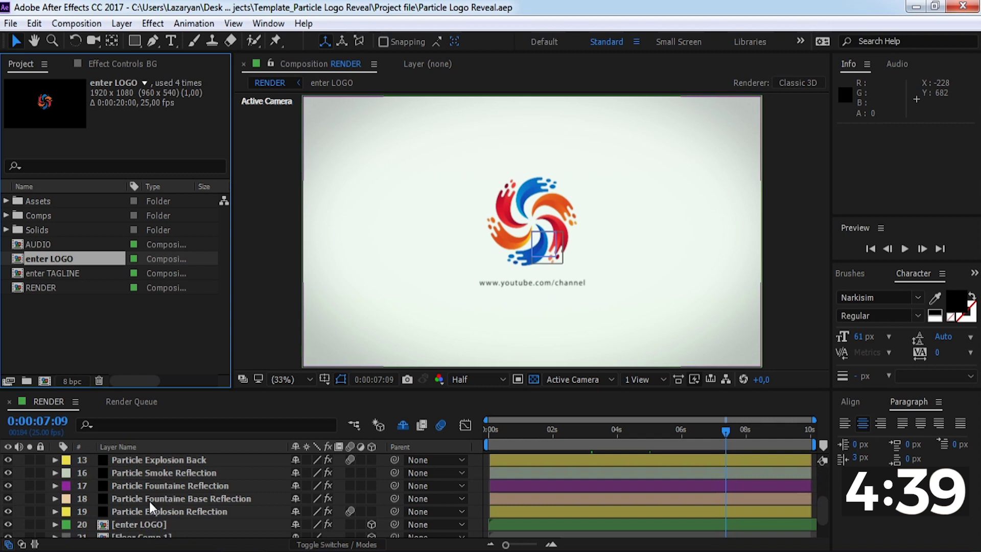
{"action": "left_click", "coordinate": [130, 526]}
{"action": "double_click", "coordinate": [139, 525]}
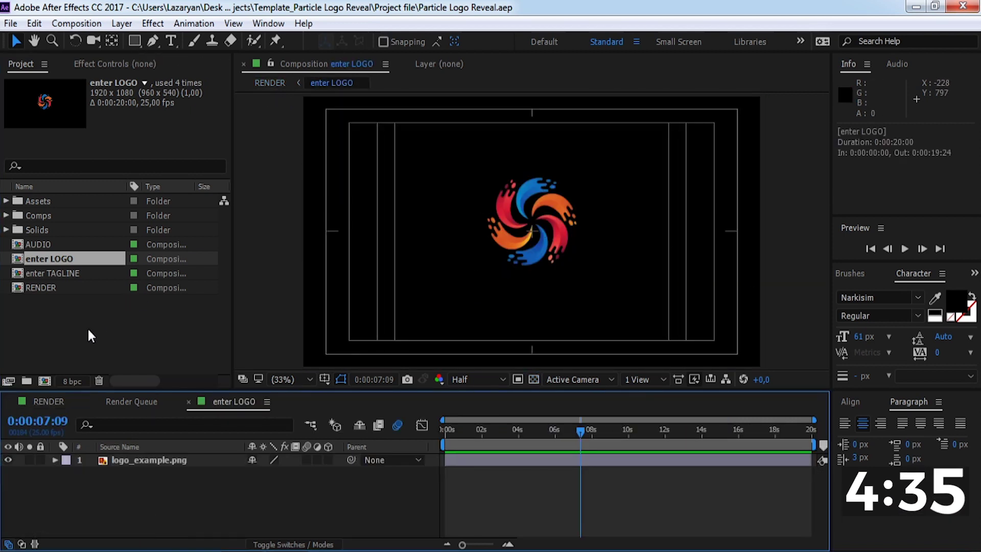
{"action": "left_click", "coordinate": [96, 352]}
- Import Logo.png and place it in enter LOGO above the placeholder
{"action": "double_click", "coordinate": [94, 350]}
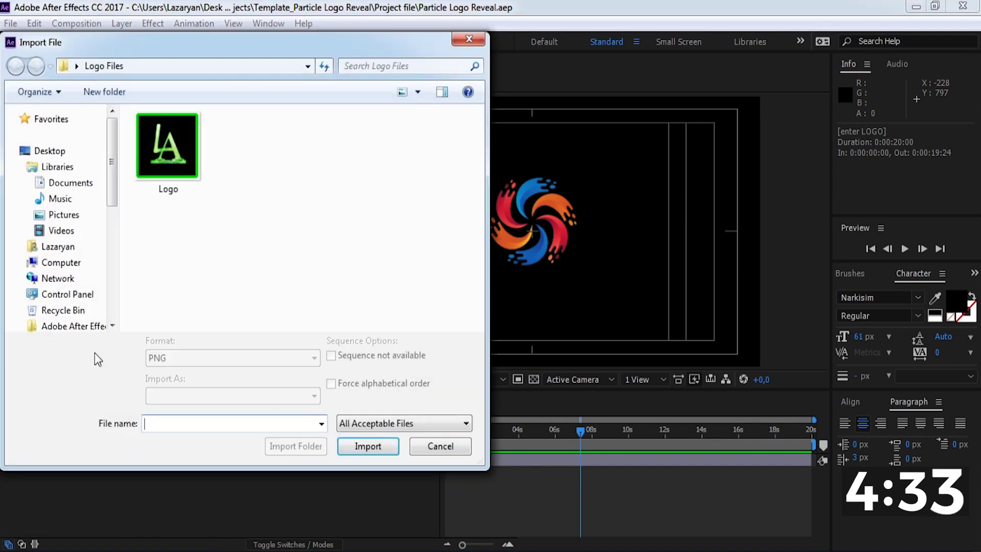
{"action": "left_click", "coordinate": [179, 184]}
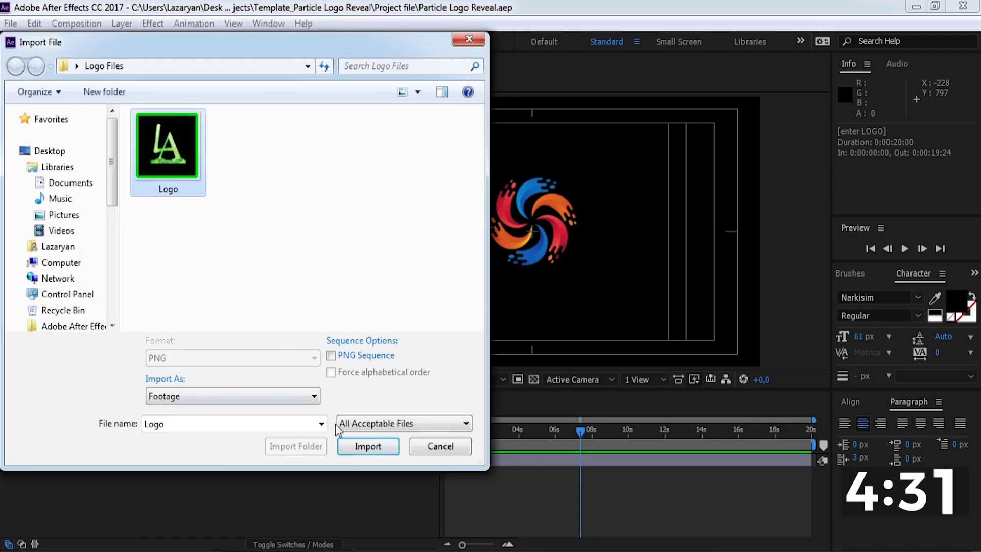
{"action": "left_click", "coordinate": [365, 446]}
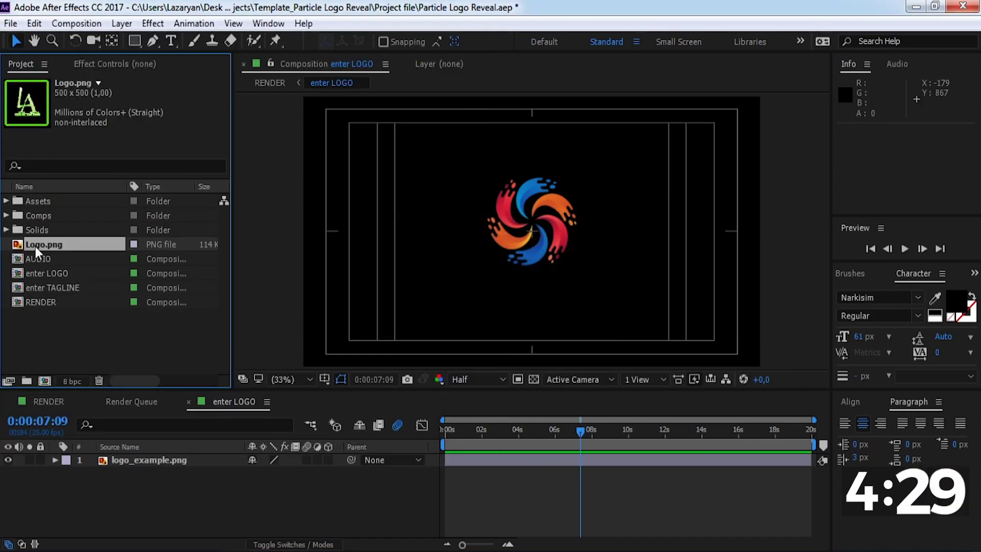
{"action": "left_click_drag", "start_coordinate": [35, 246], "coordinate": [152, 458]}
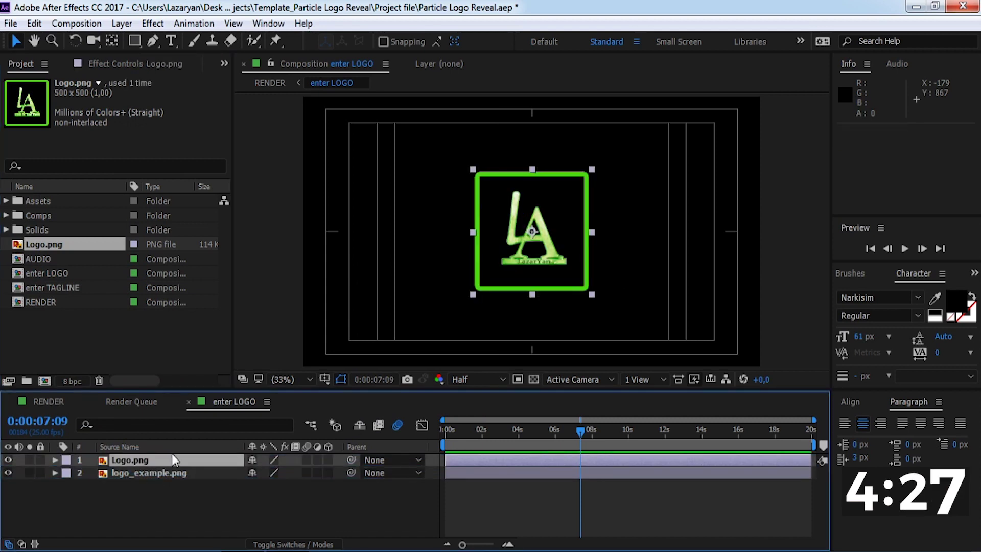
- Scale the logo to 66%, check its position, and hide the logo_example.png placeholder
{"action": "key", "text": "s"}
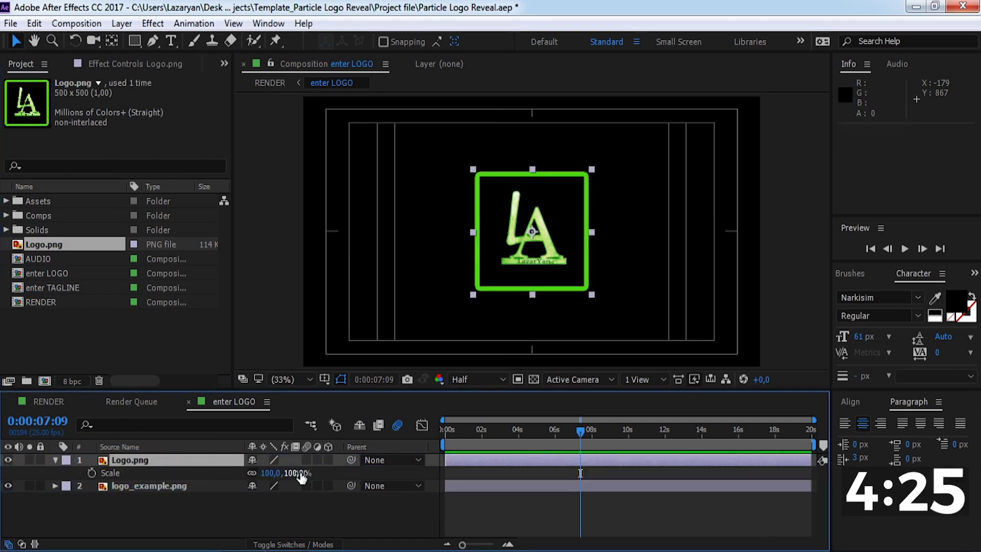
{"action": "left_click_drag", "start_coordinate": [285, 473], "coordinate": [241, 478]}
{"action": "key", "text": "p"}
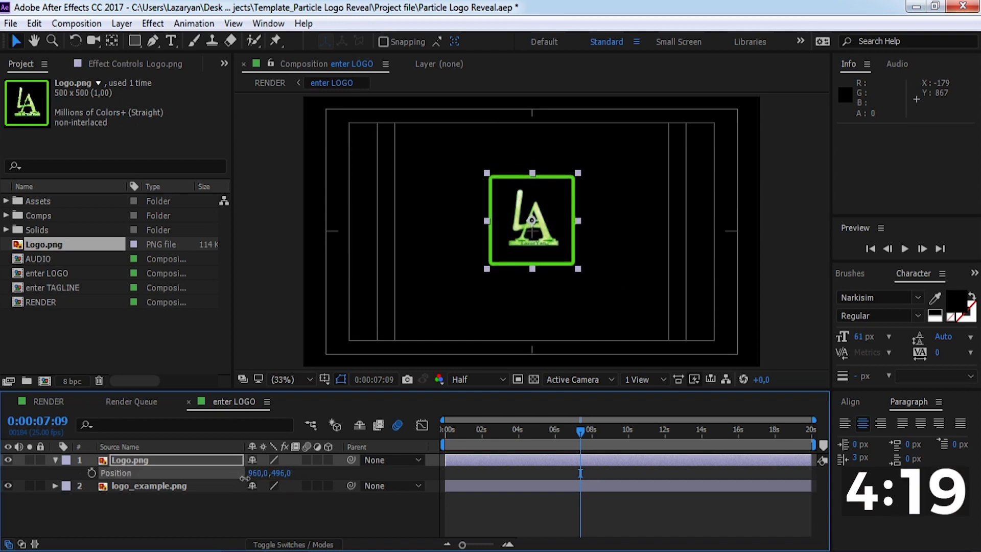
{"action": "left_click", "coordinate": [214, 505]}
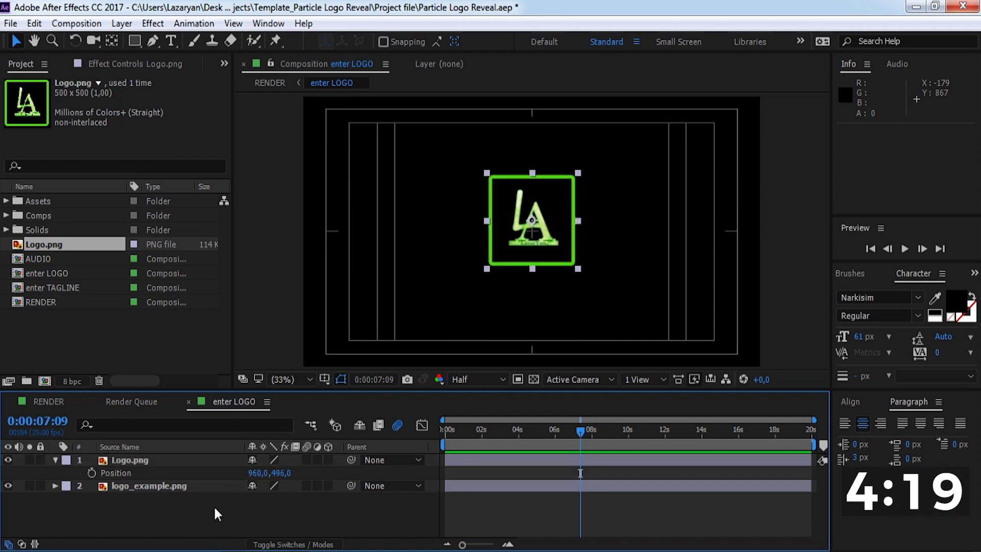
{"action": "left_click", "coordinate": [55, 459]}
{"action": "left_click", "coordinate": [140, 473]}
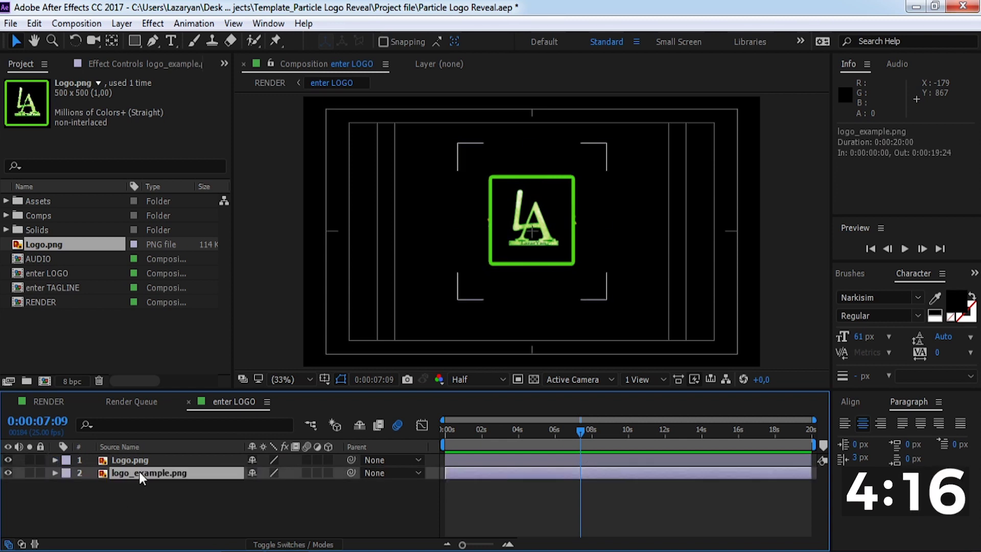
{"action": "left_click", "coordinate": [8, 472]}
{"action": "left_click", "coordinate": [225, 504]}
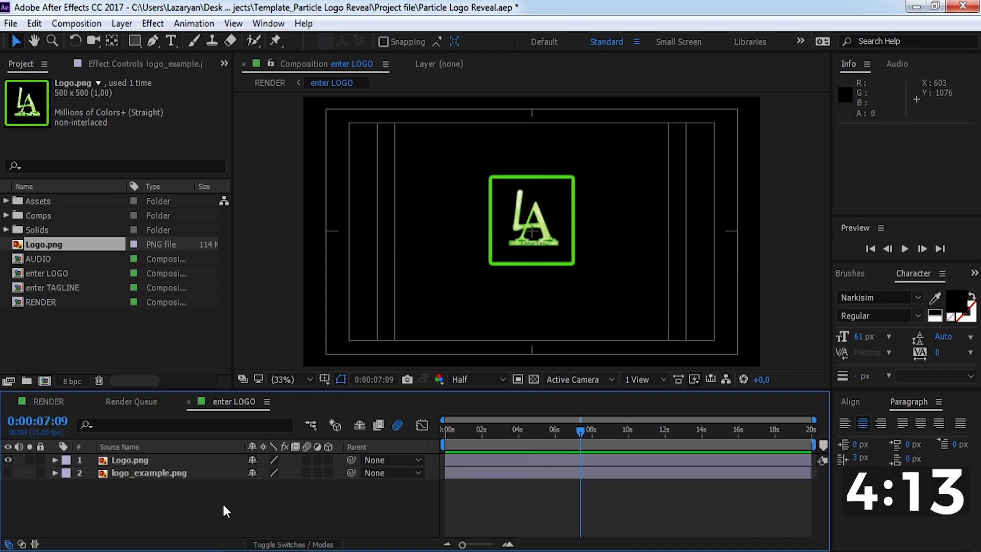
- Preview the logo reveal in the RENDER composition at several frames
{"action": "left_click", "coordinate": [51, 400]}
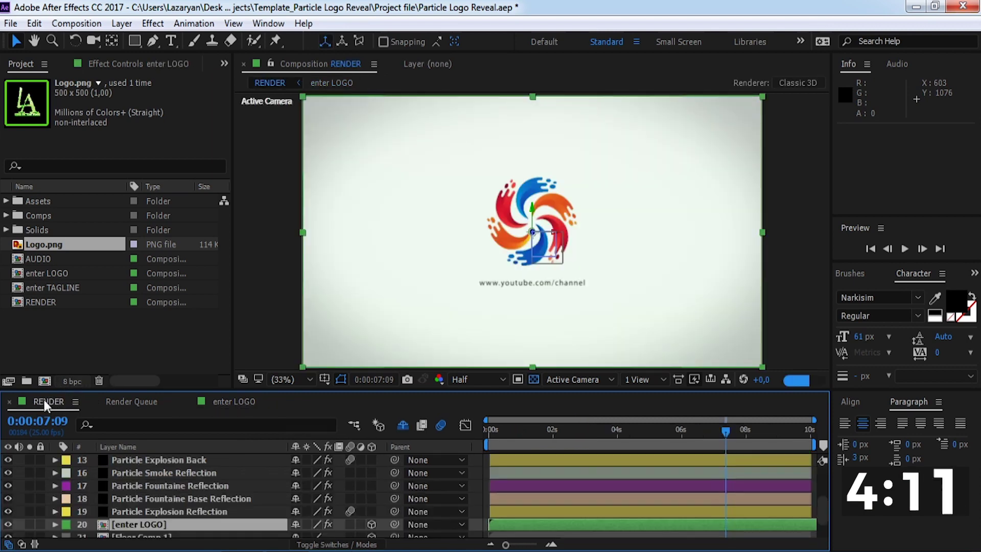
{"action": "left_click", "coordinate": [586, 430]}
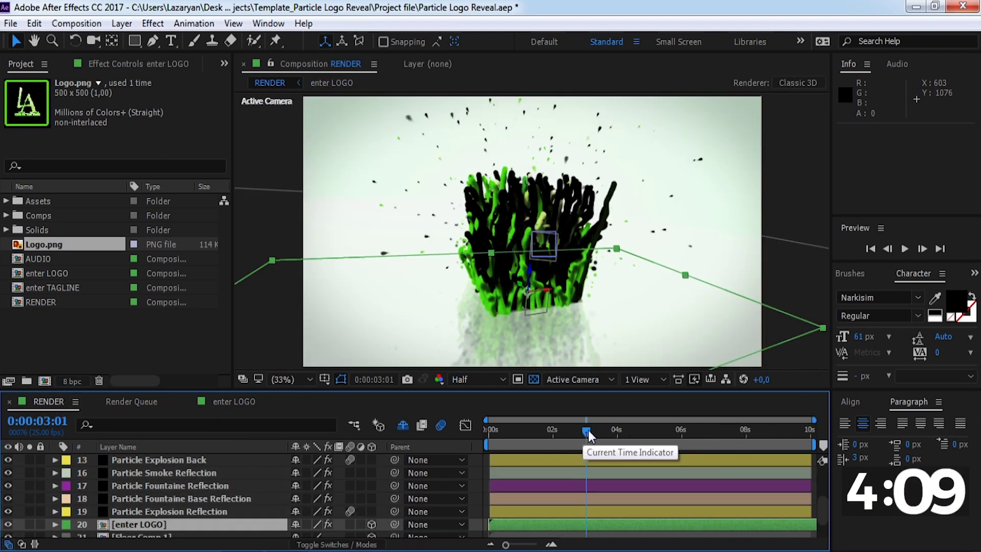
{"action": "left_click", "coordinate": [518, 430]}
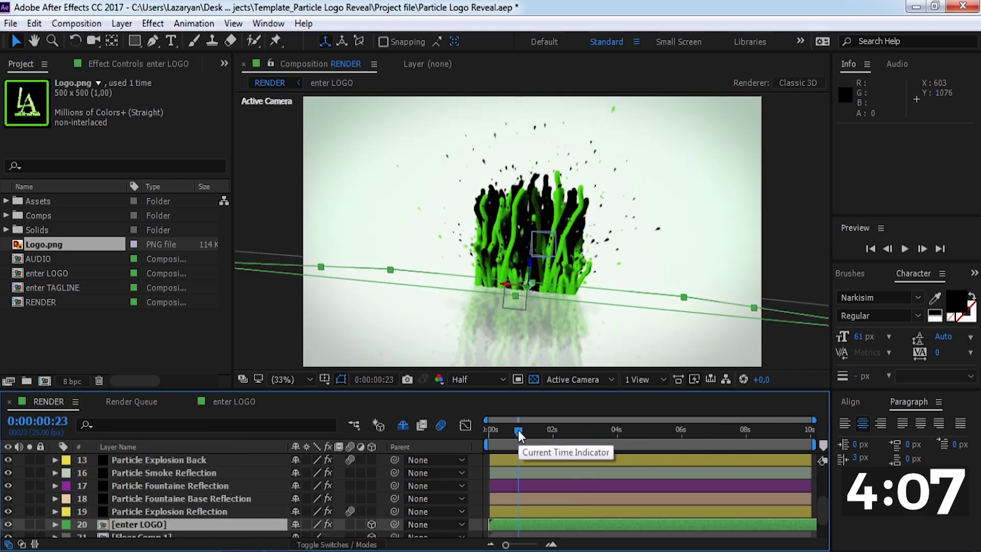
{"action": "left_click", "coordinate": [688, 437]}
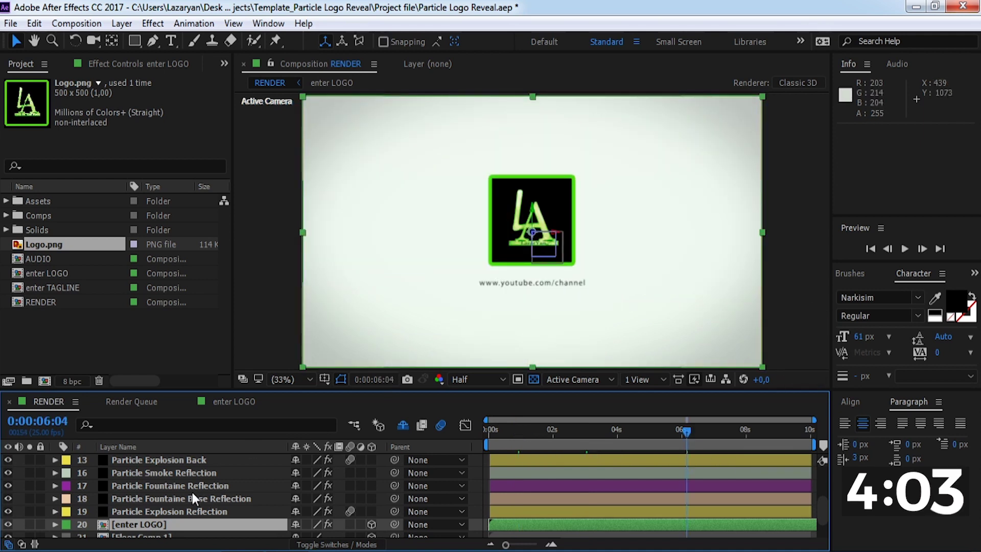
{"action": "scroll", "coordinate": [176, 488], "scroll_direction": "down", "scroll_amount": 2}
{"action": "scroll", "coordinate": [136, 509], "scroll_direction": "up", "scroll_amount": 3}
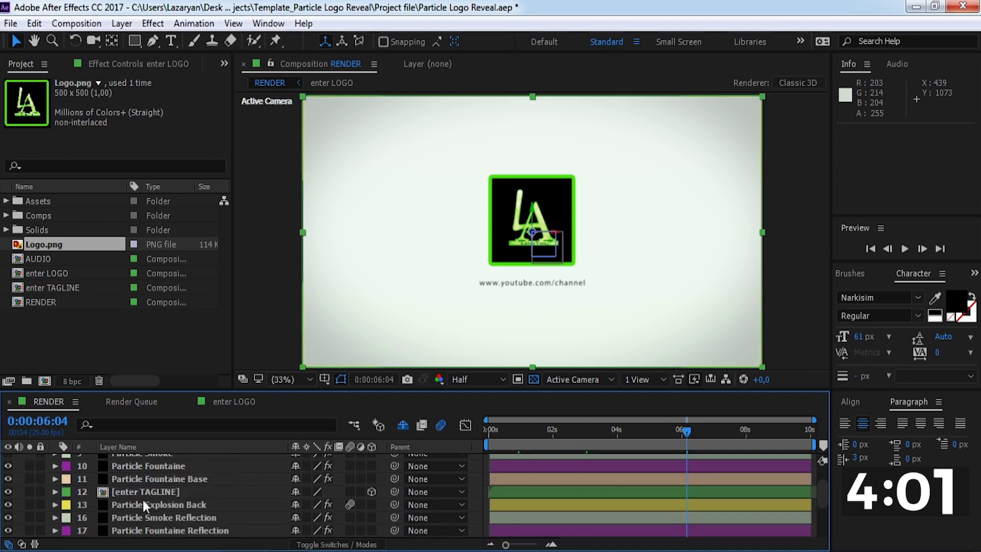
{"action": "left_click", "coordinate": [155, 495]}
{"action": "double_click", "coordinate": [157, 493]}
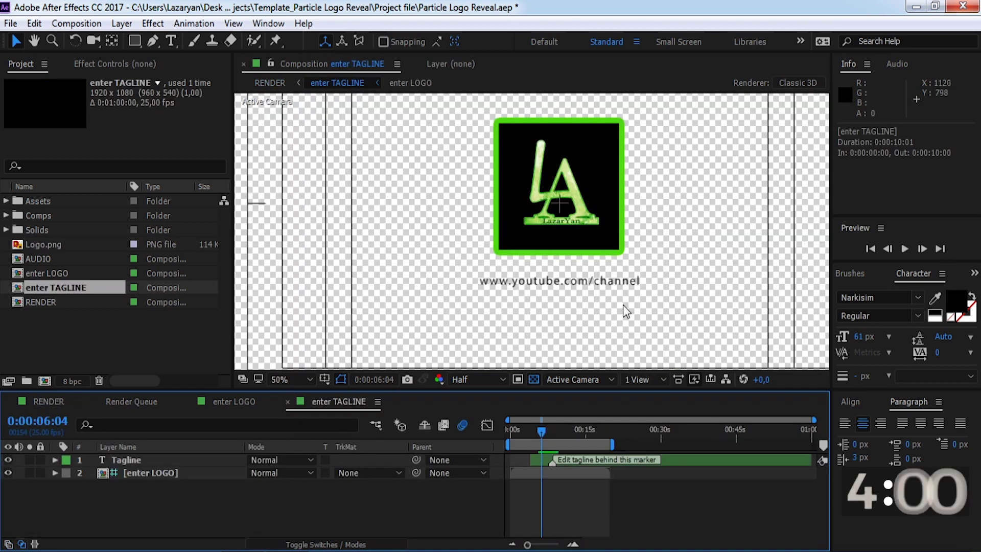
{"action": "left_click", "coordinate": [129, 460]}
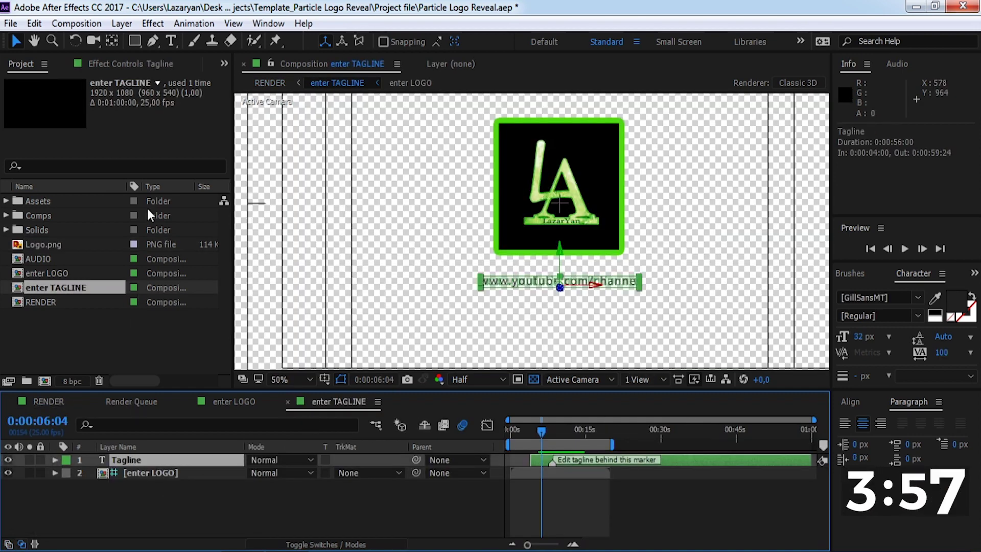
{"action": "left_click", "coordinate": [173, 41]}
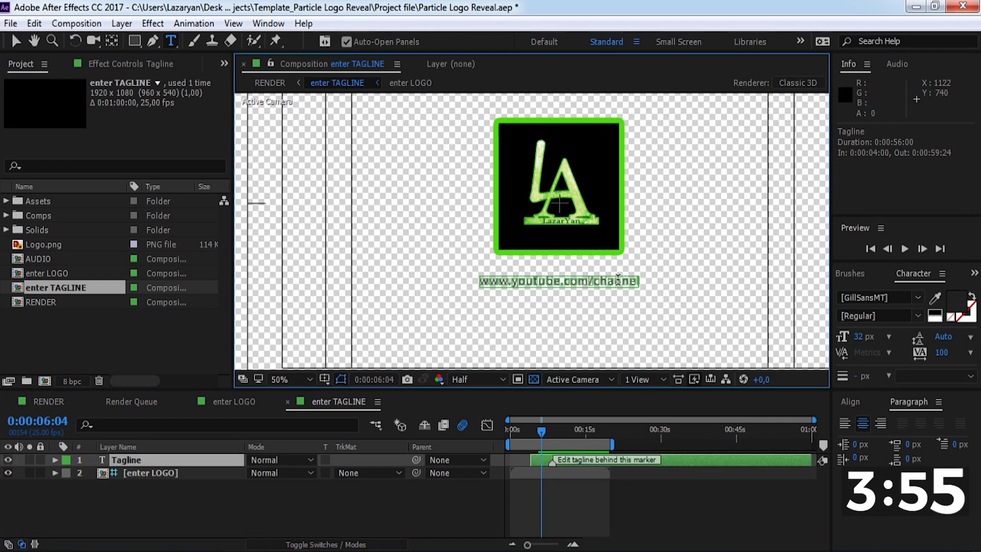
{"action": "double_click", "coordinate": [611, 282]}
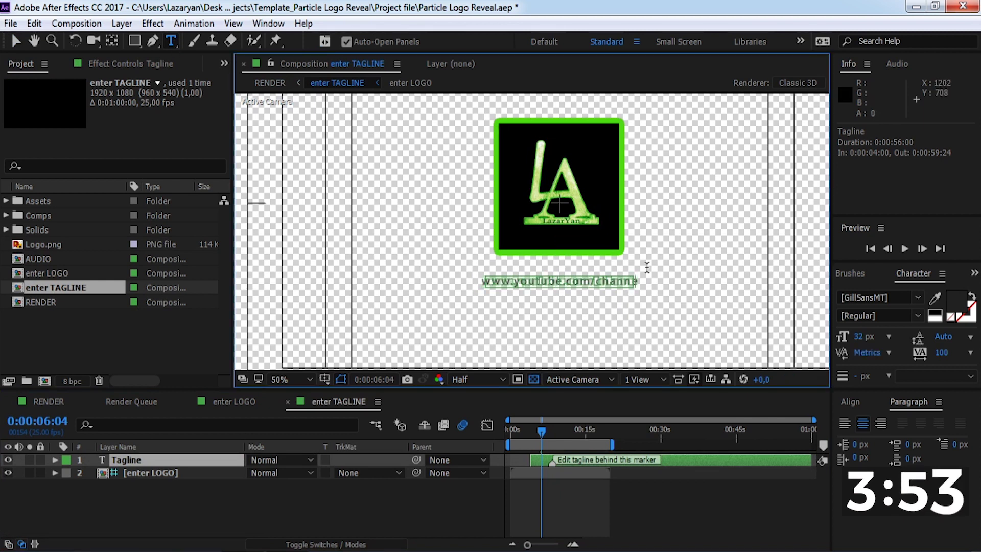
{"action": "type", "text": "laza"}
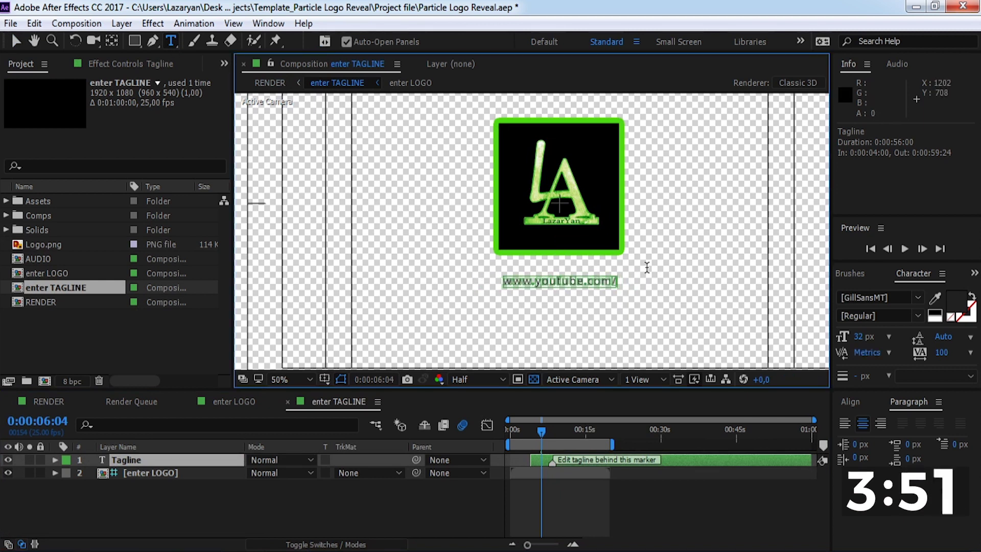
{"action": "type", "text": "ryan"}
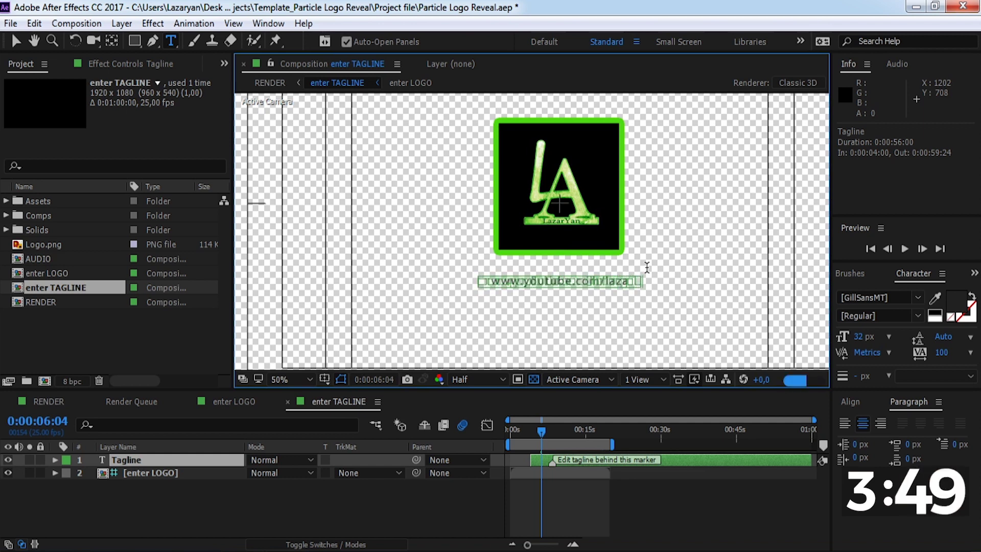
{"action": "type", "text": "00"}
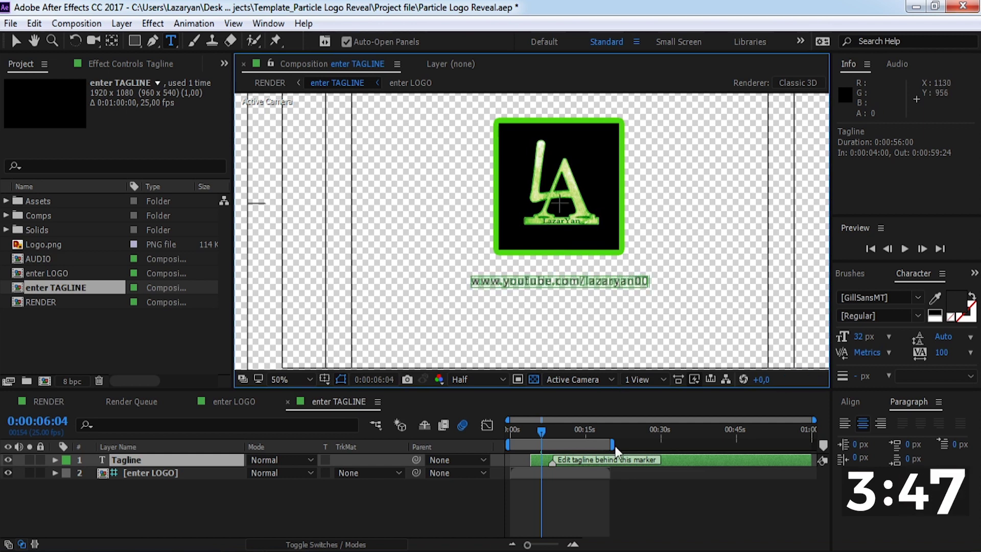
{"action": "left_click", "coordinate": [646, 504]}
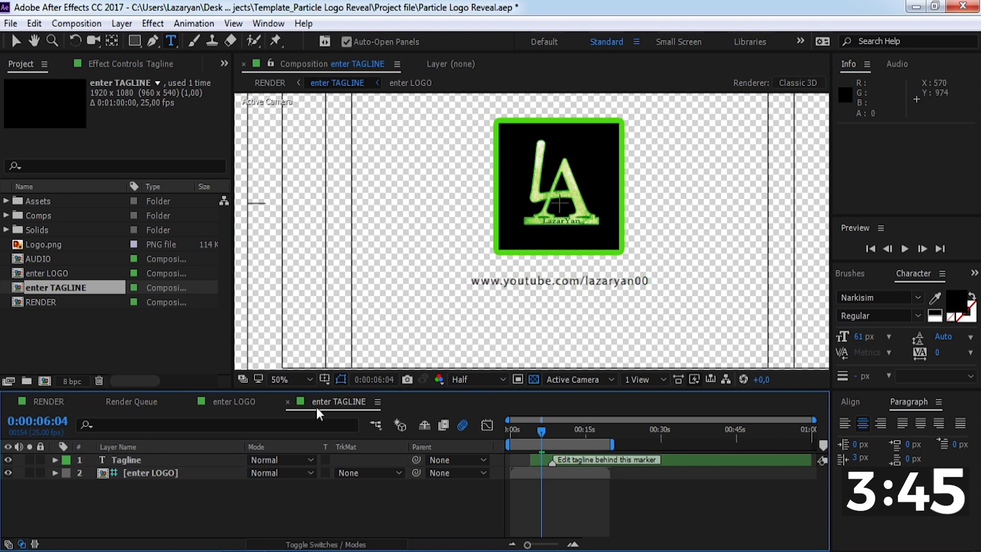
- Set the viewer magnification to Fit and return to the RENDER composition
{"action": "left_click", "coordinate": [287, 379]}
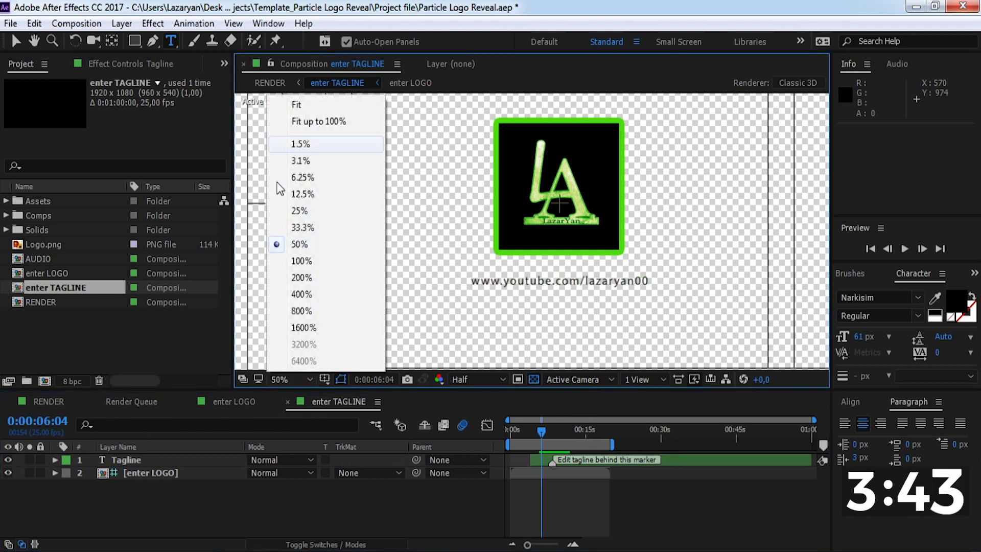
{"action": "left_click", "coordinate": [303, 108]}
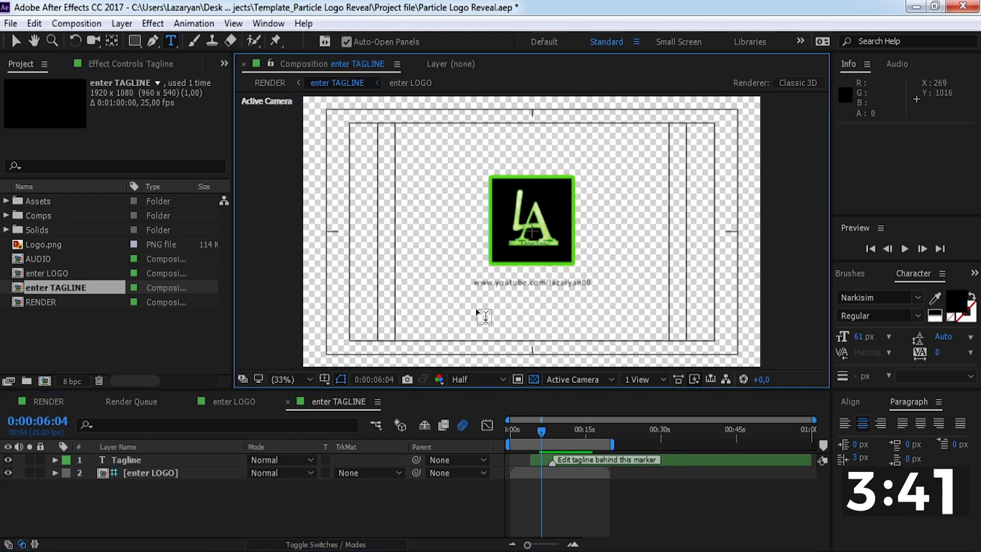
{"action": "left_click", "coordinate": [48, 401]}
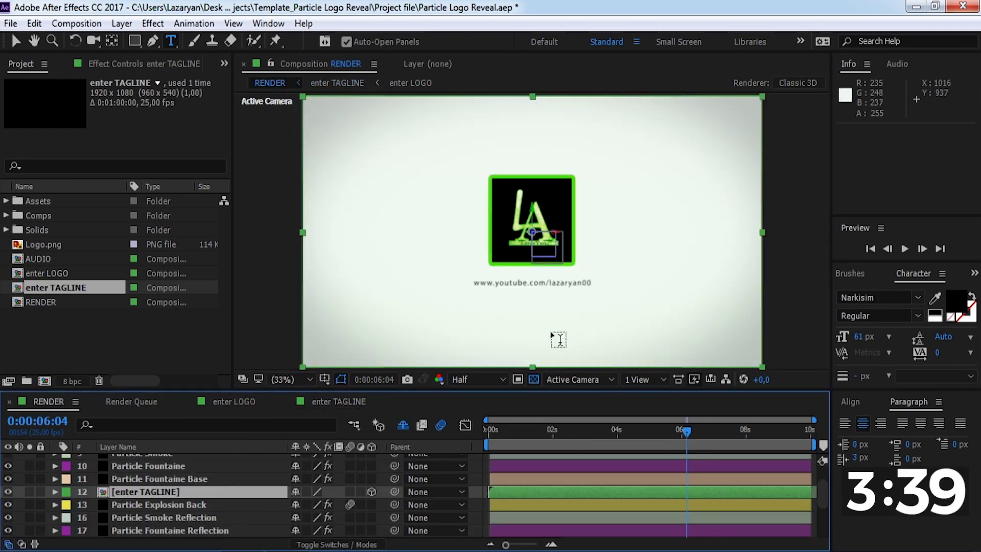